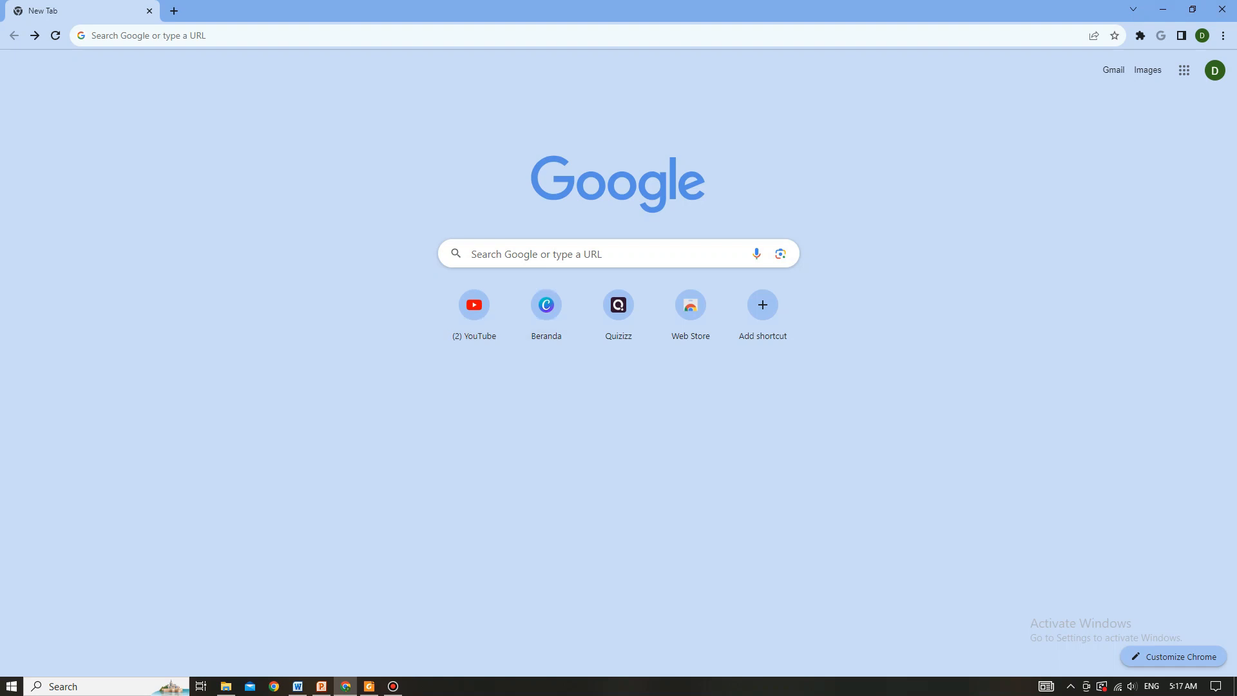
Step: Search Google for "puzzle maker" and open the Discovery Education Puzzlemaker site from the results
left_click(536, 254)
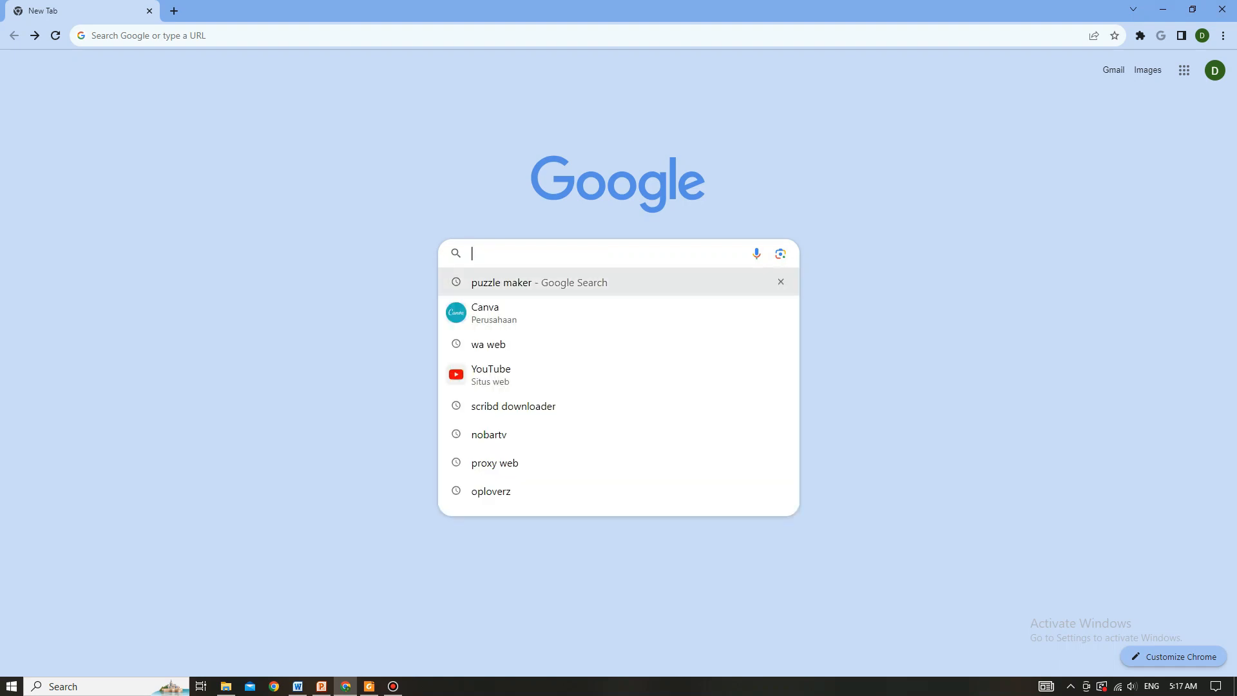
left_click(501, 282)
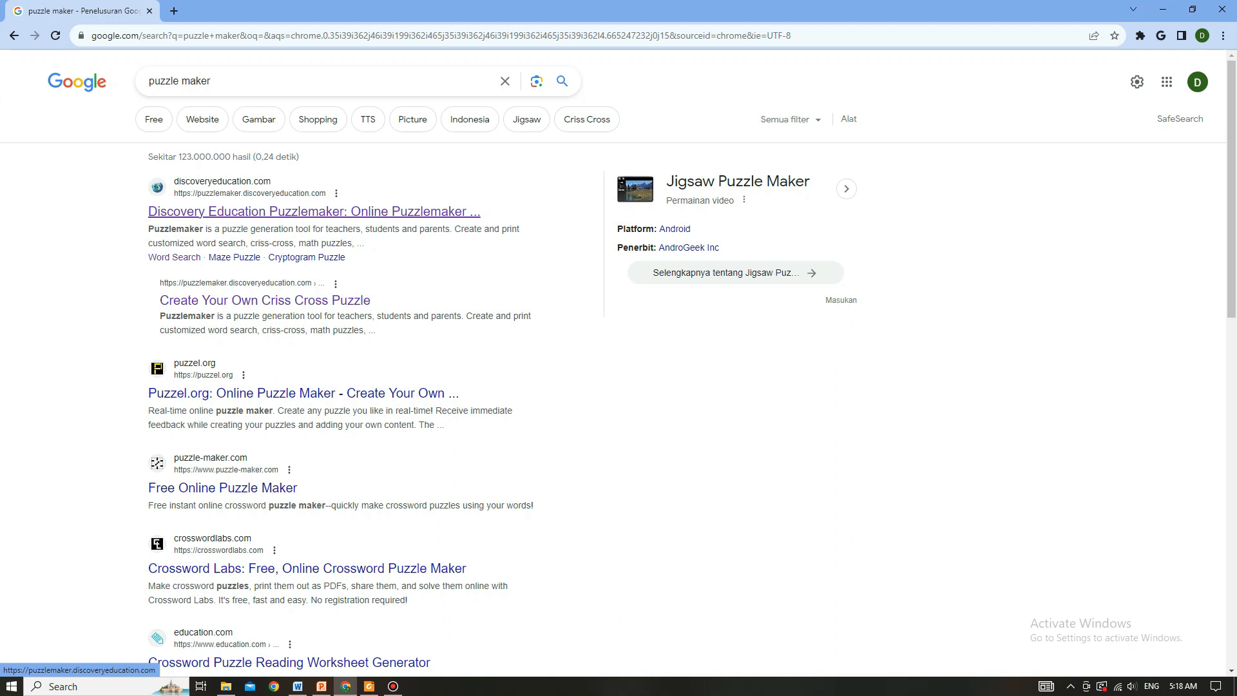
left_click(313, 211)
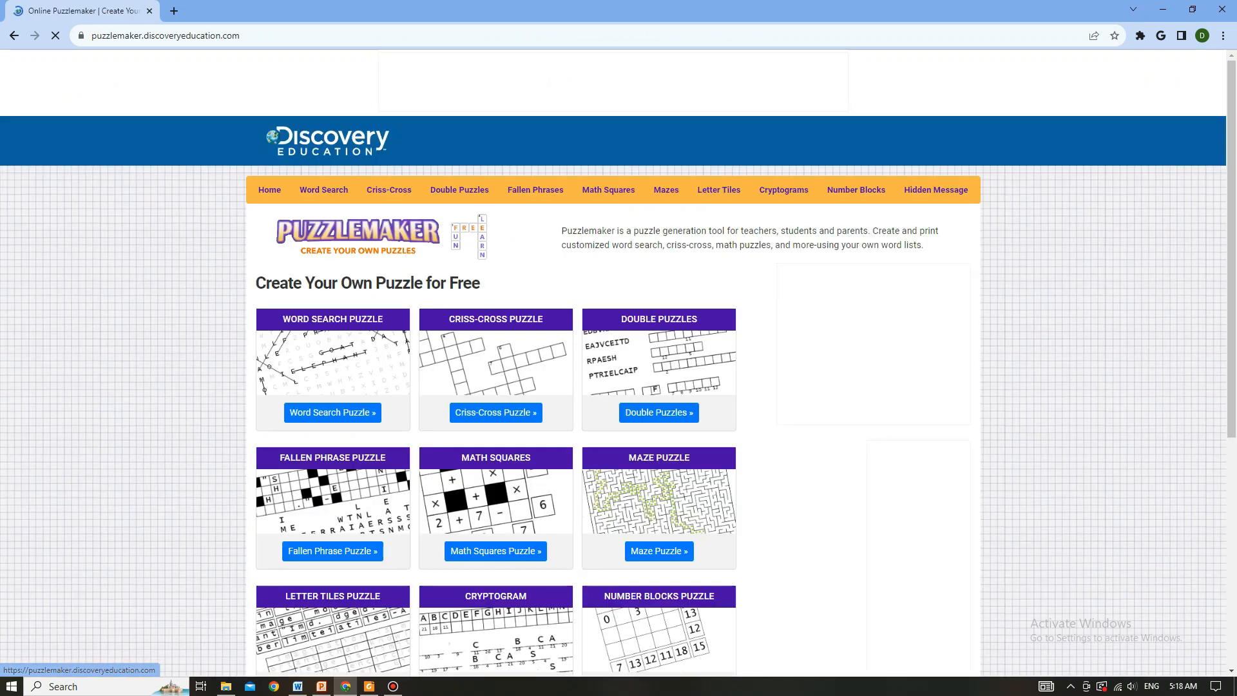
Step: Look over the puzzle types on the Puzzlemaker home page and translate the page to Indonesian
scroll(496, 386, "down", 2)
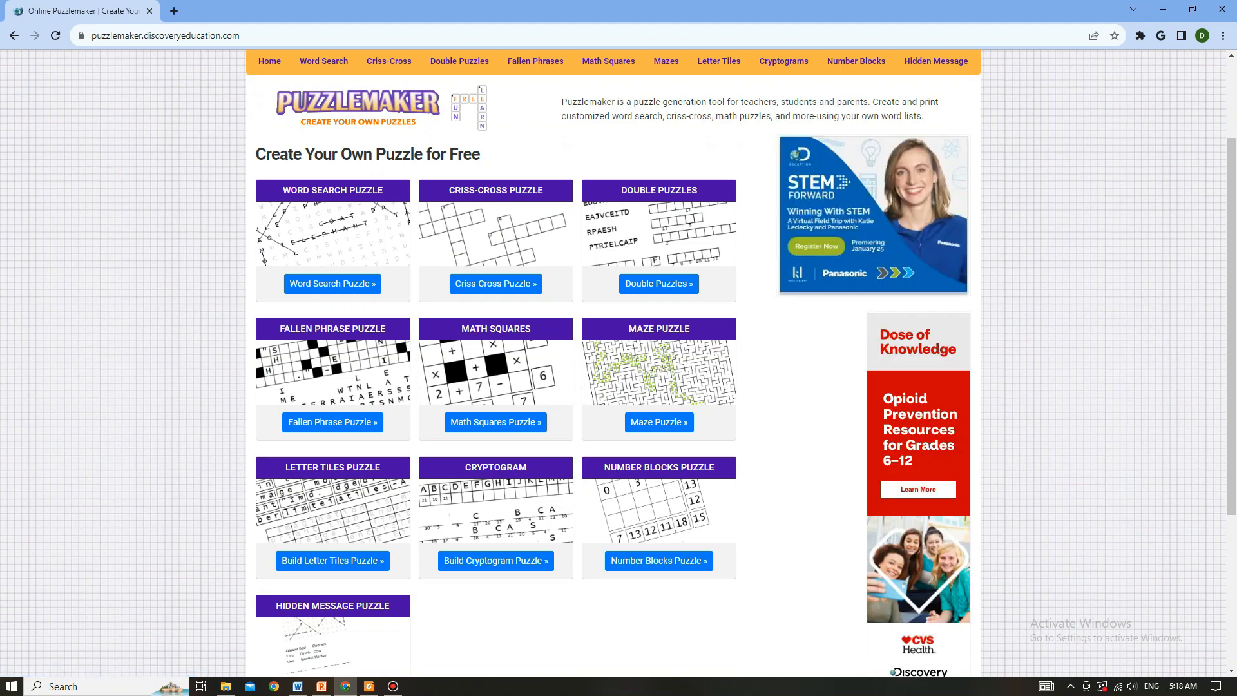
scroll(608, 129, "up", 1)
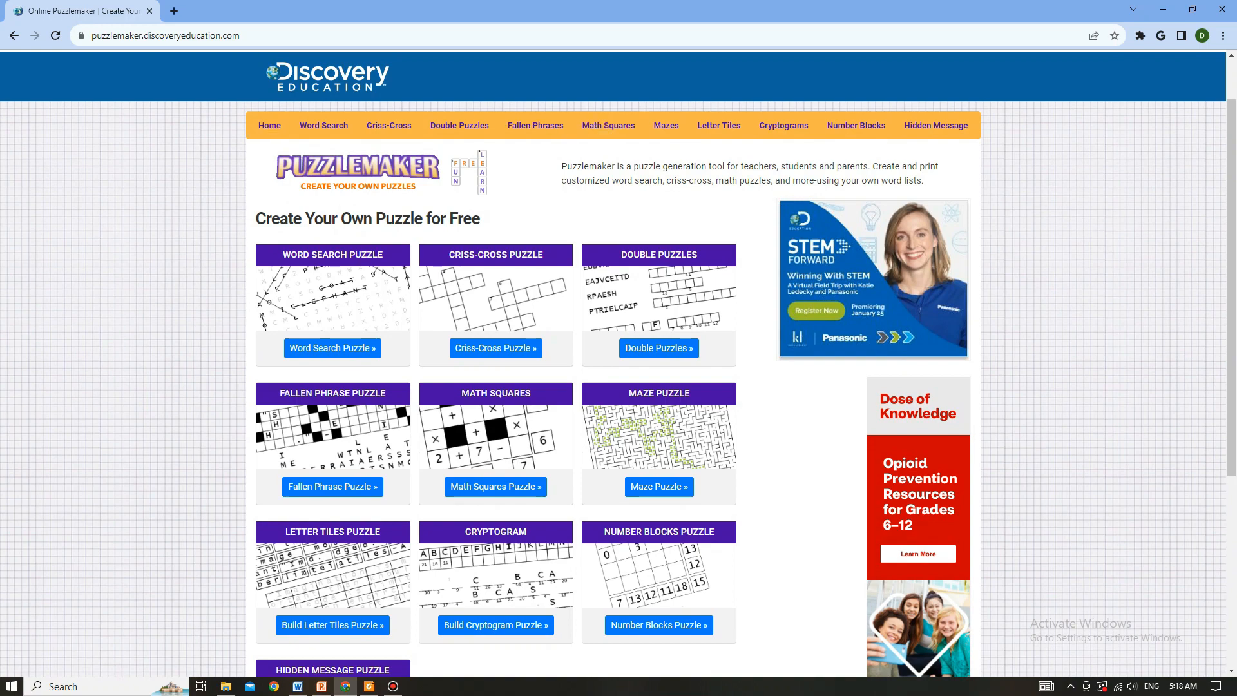
right_click(121, 315)
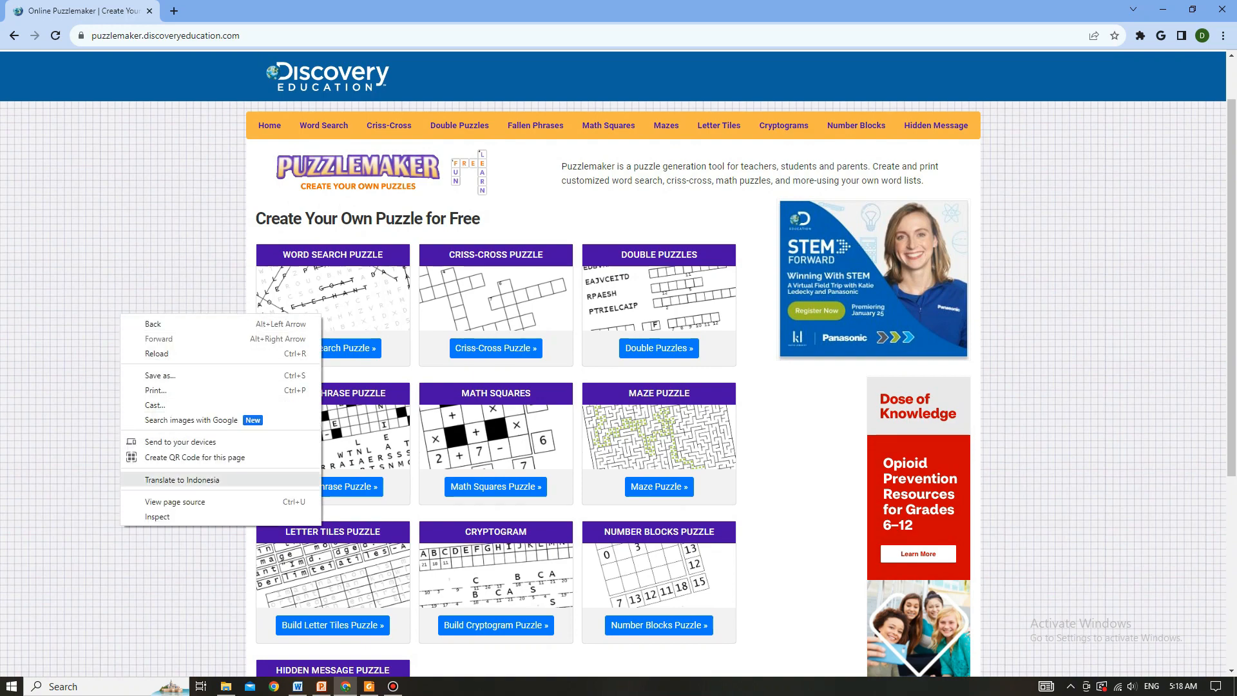
left_click(183, 479)
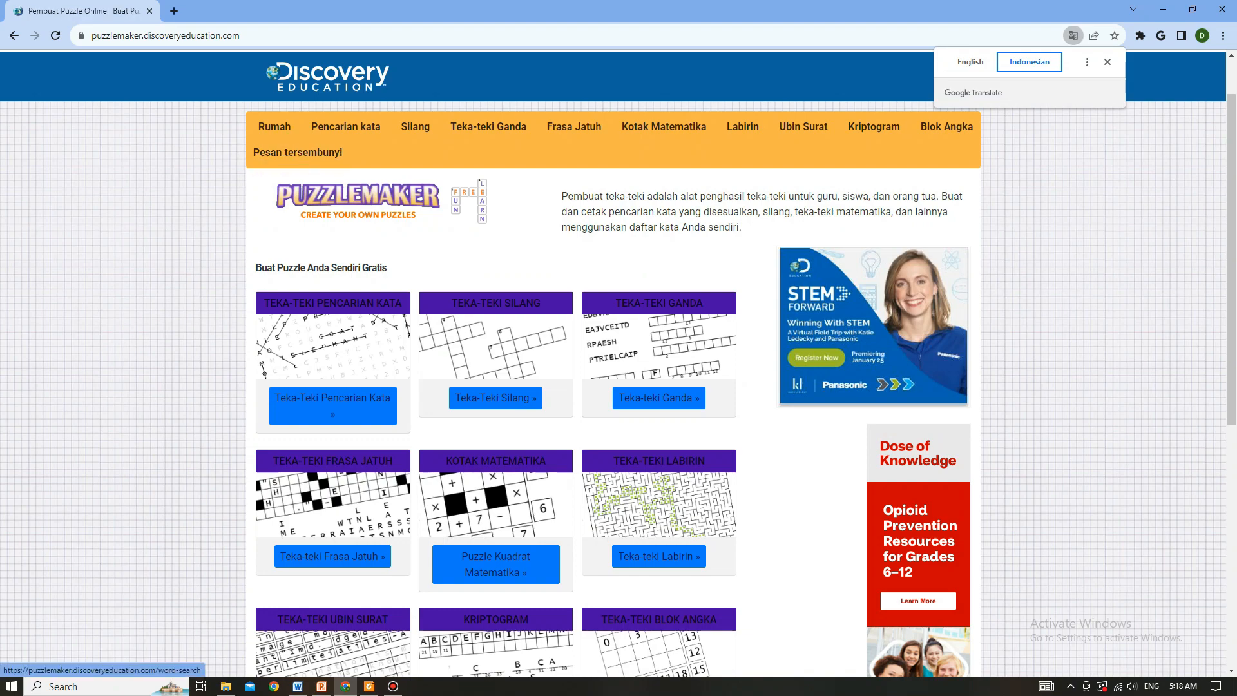
Step: Open the word search puzzle generator (Teka-Teki Pencarian Kata) and translate its page to Indonesian
scroll(332, 399, "down", 2)
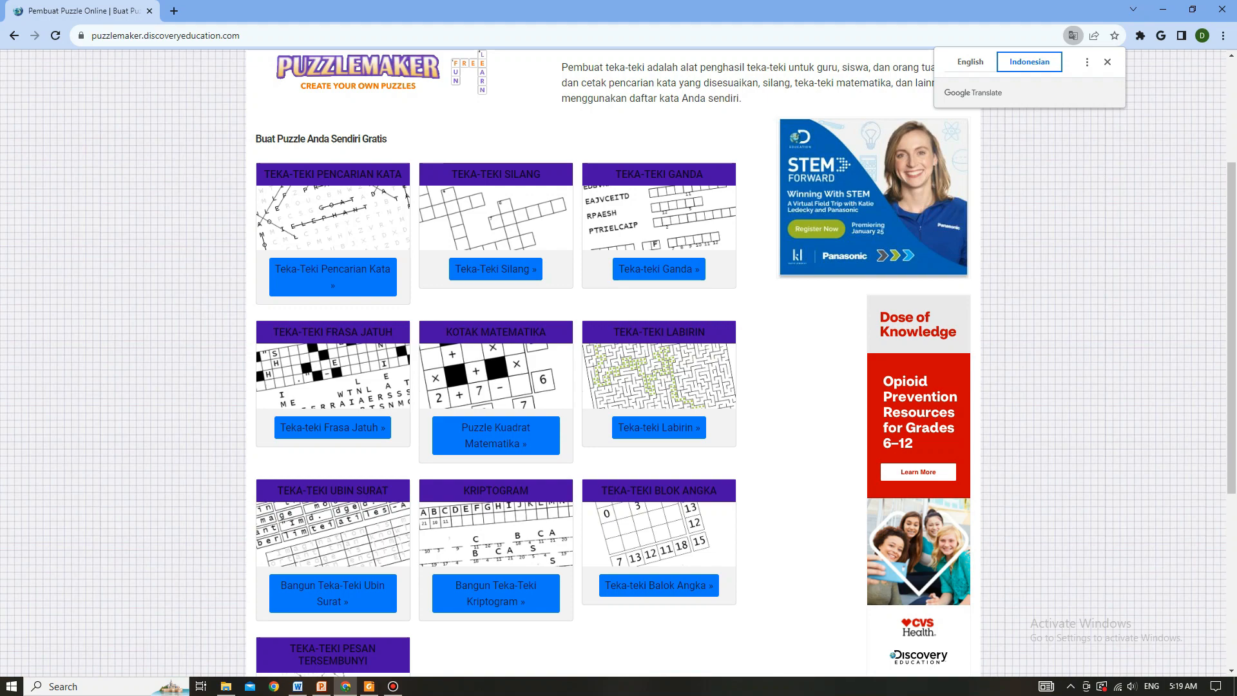
left_click(332, 271)
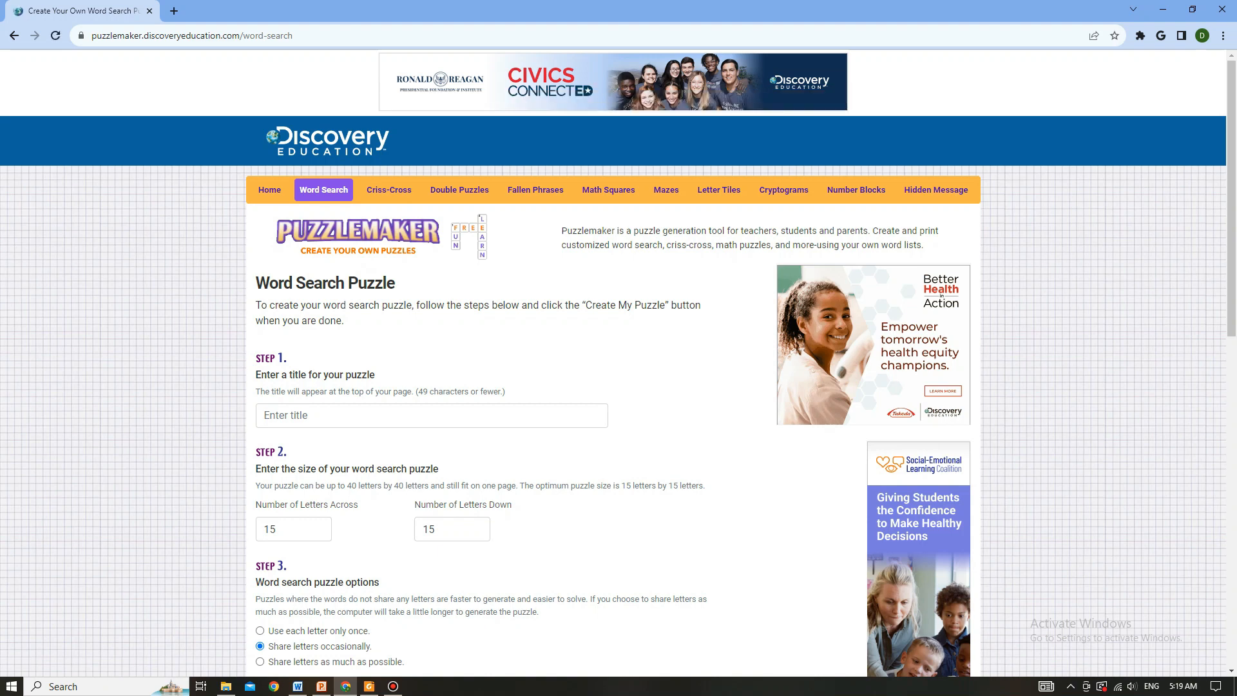
right_click(102, 404)
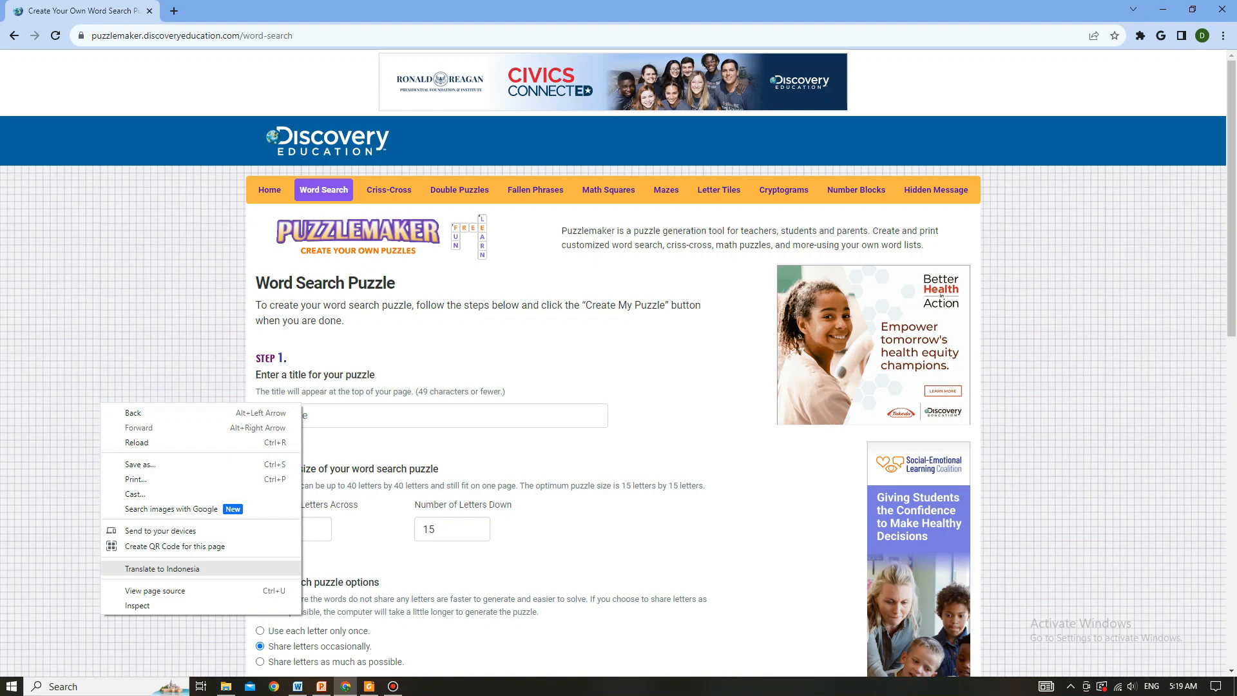
key("Return")
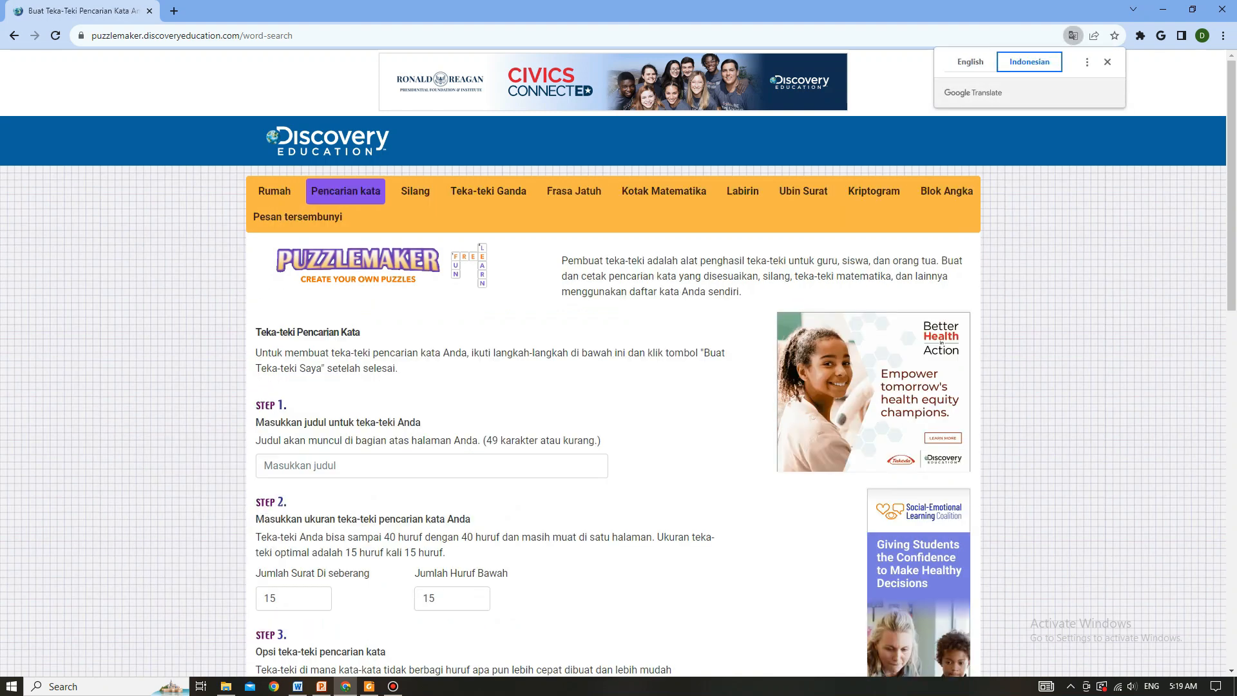
Step: Enter "Pencarian Kata Reproduksi Tumbuhan dan Hewan" as the puzzle title
scroll(619, 361, "down", 1)
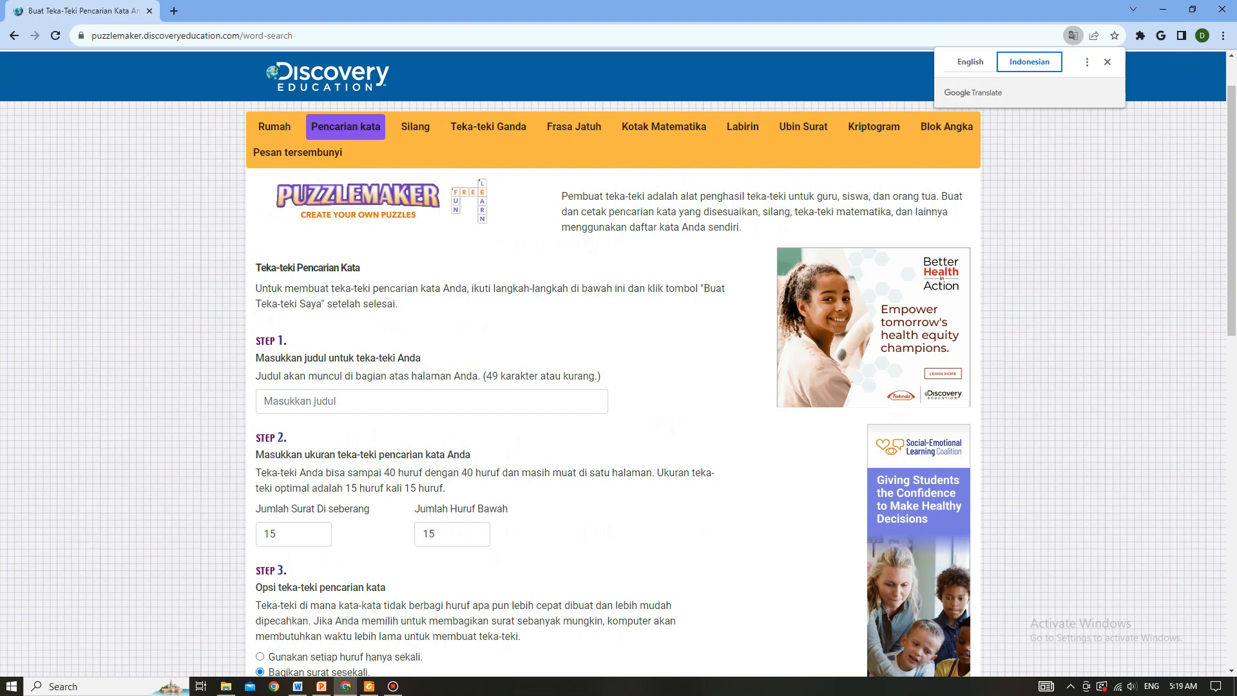
left_click(432, 401)
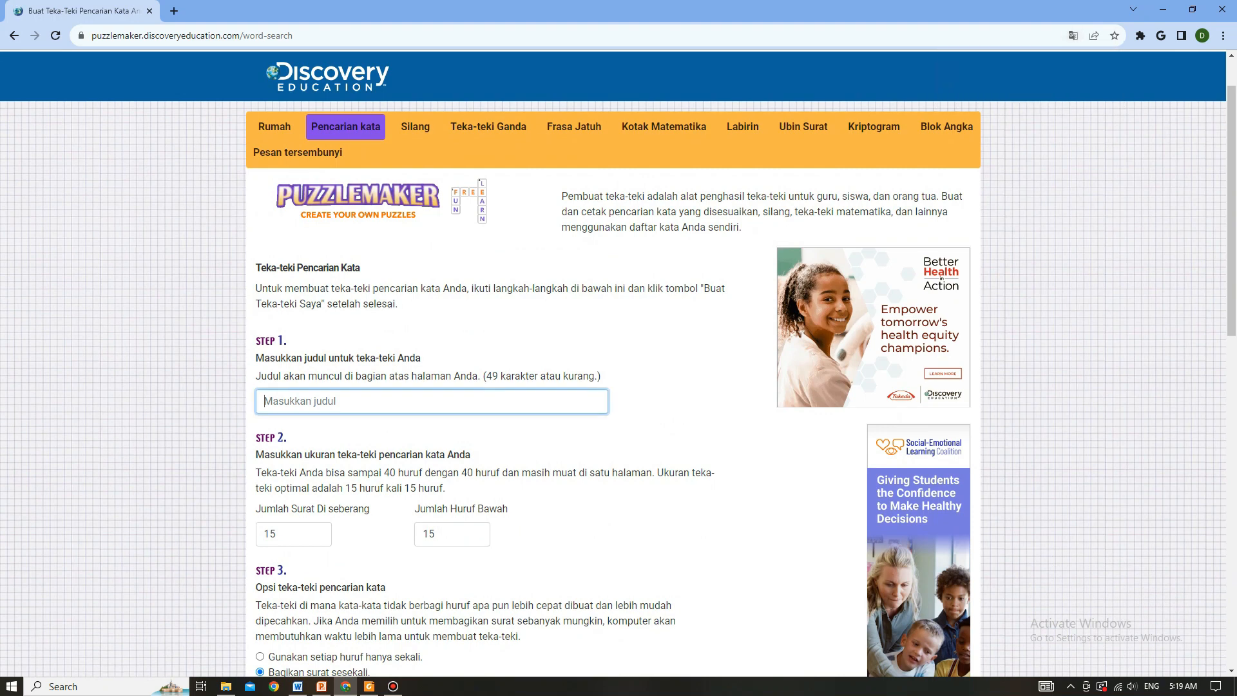
type("Pencarian Kata Reproduksi")
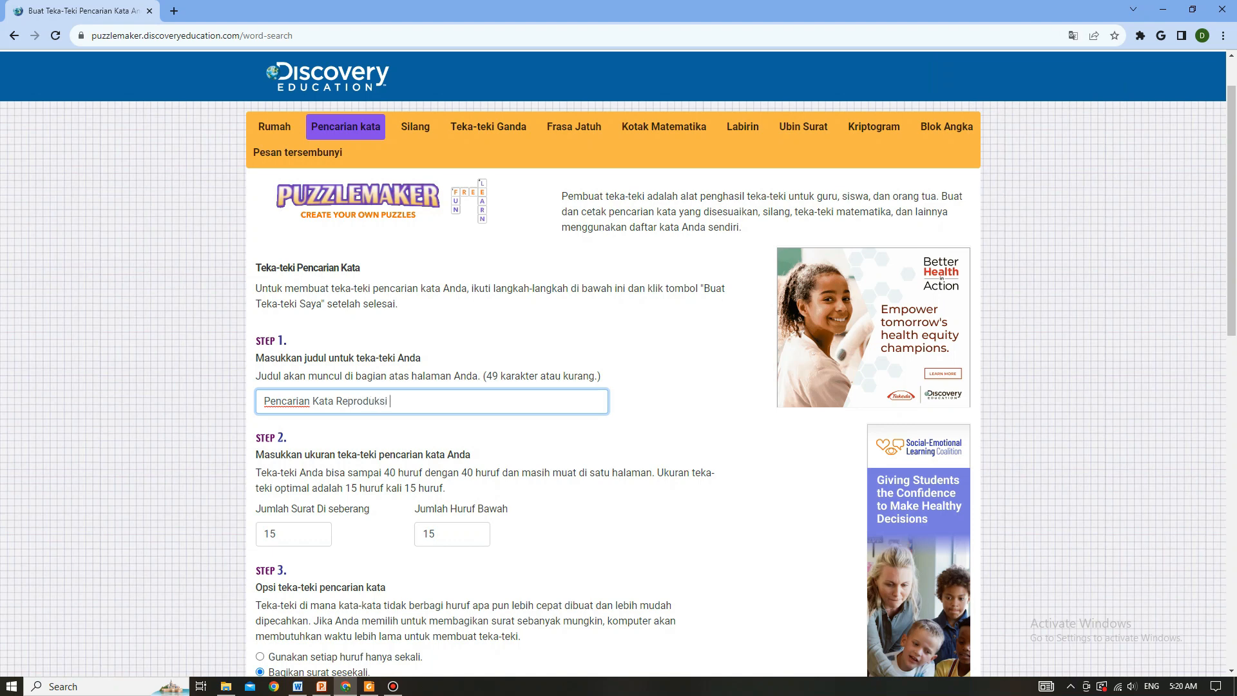
type(" Tumbuhan dan Hewan")
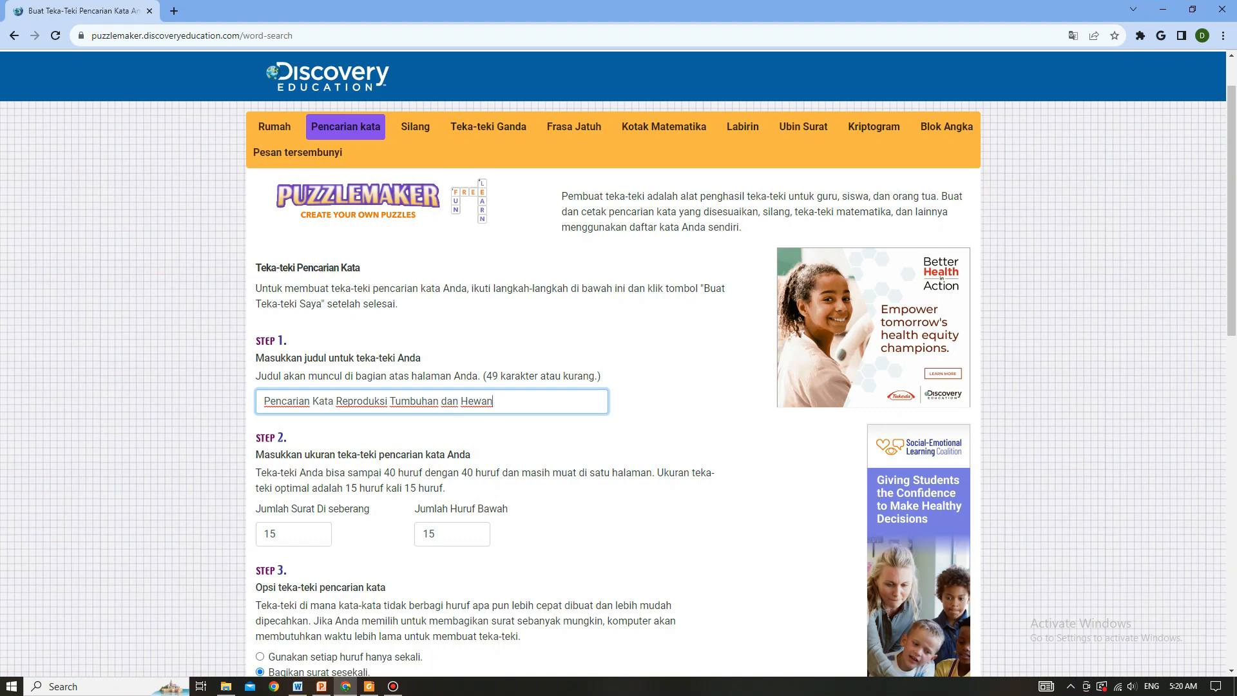
Step: Review the form's puzzle size, letter sharing, output type, letter case, word entry and instruction options
scroll(619, 362, "down", 2)
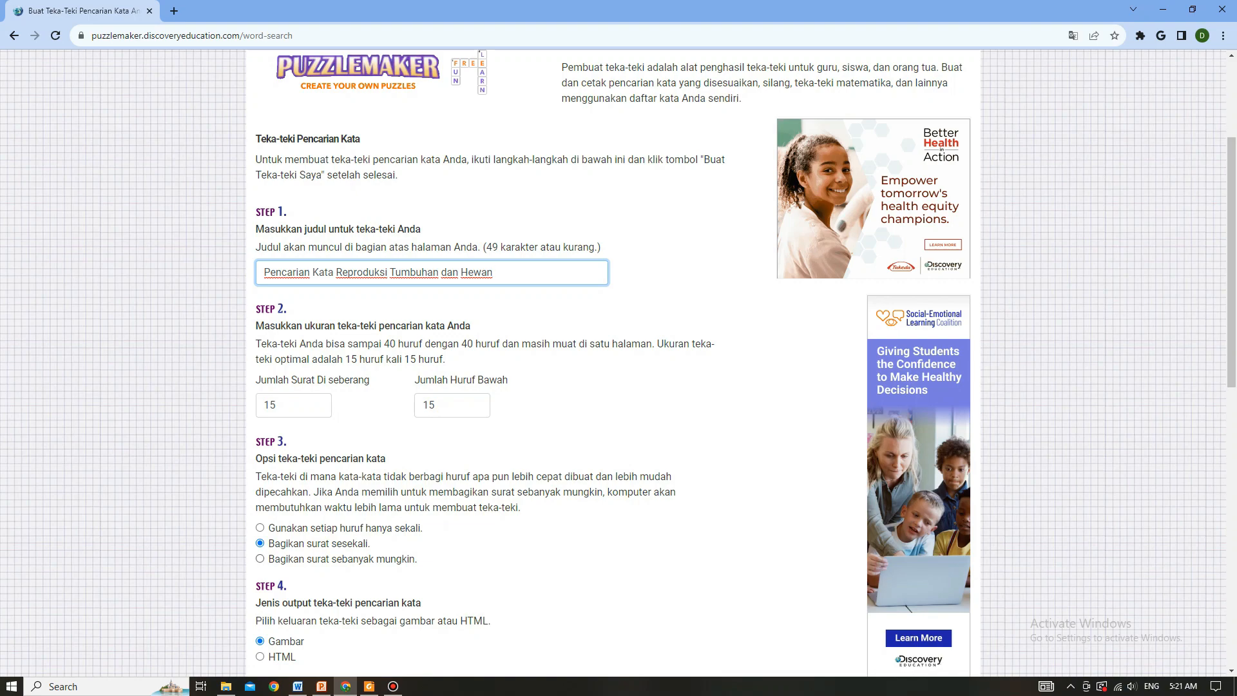
scroll(618, 361, "down", 2)
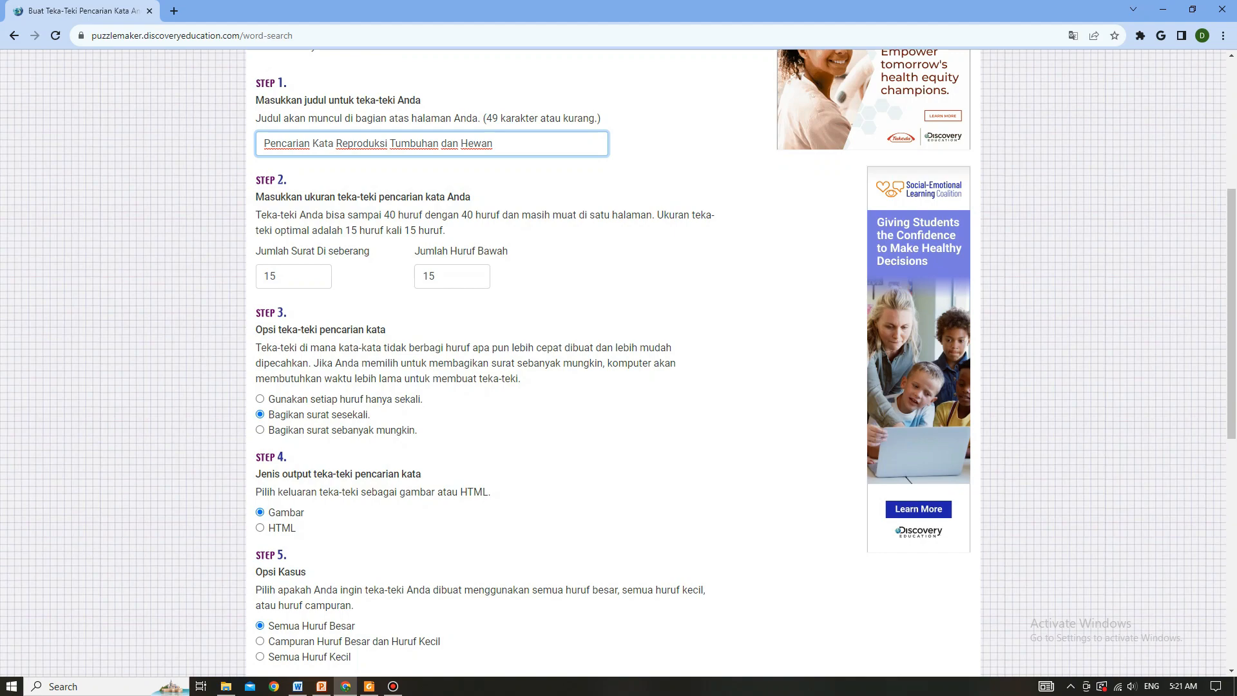
scroll(489, 361, "down", 2)
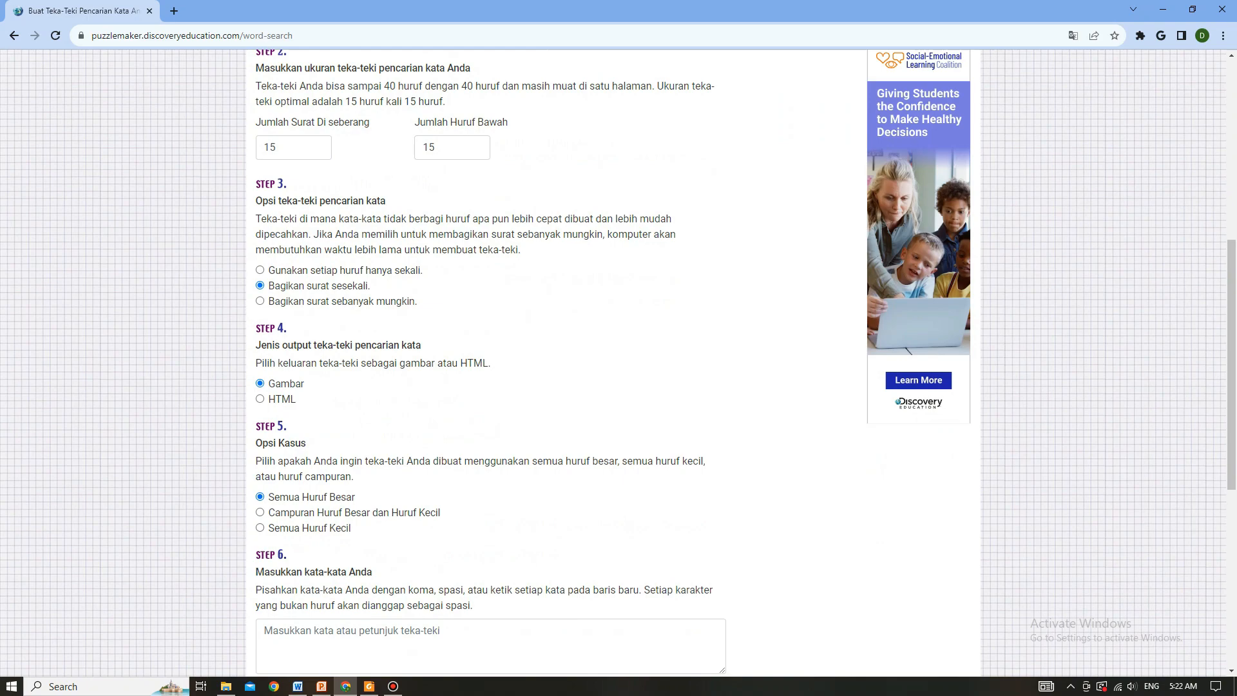
scroll(490, 361, "down", 4)
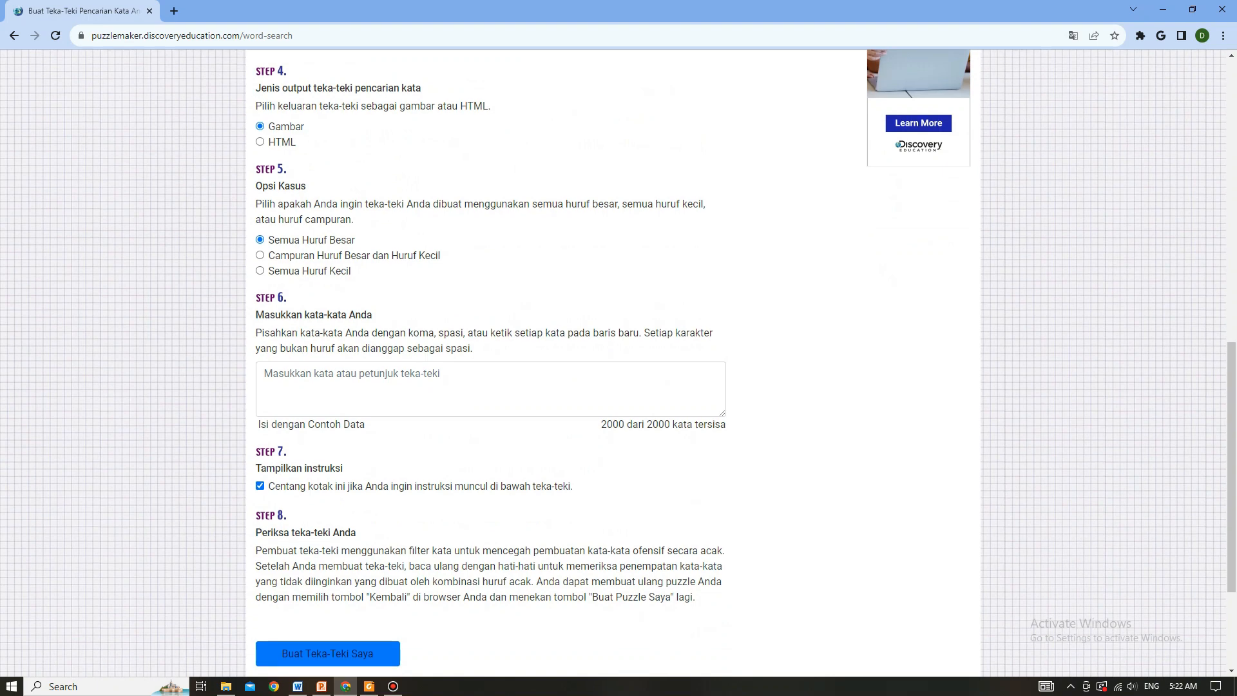
scroll(489, 360, "up", 7)
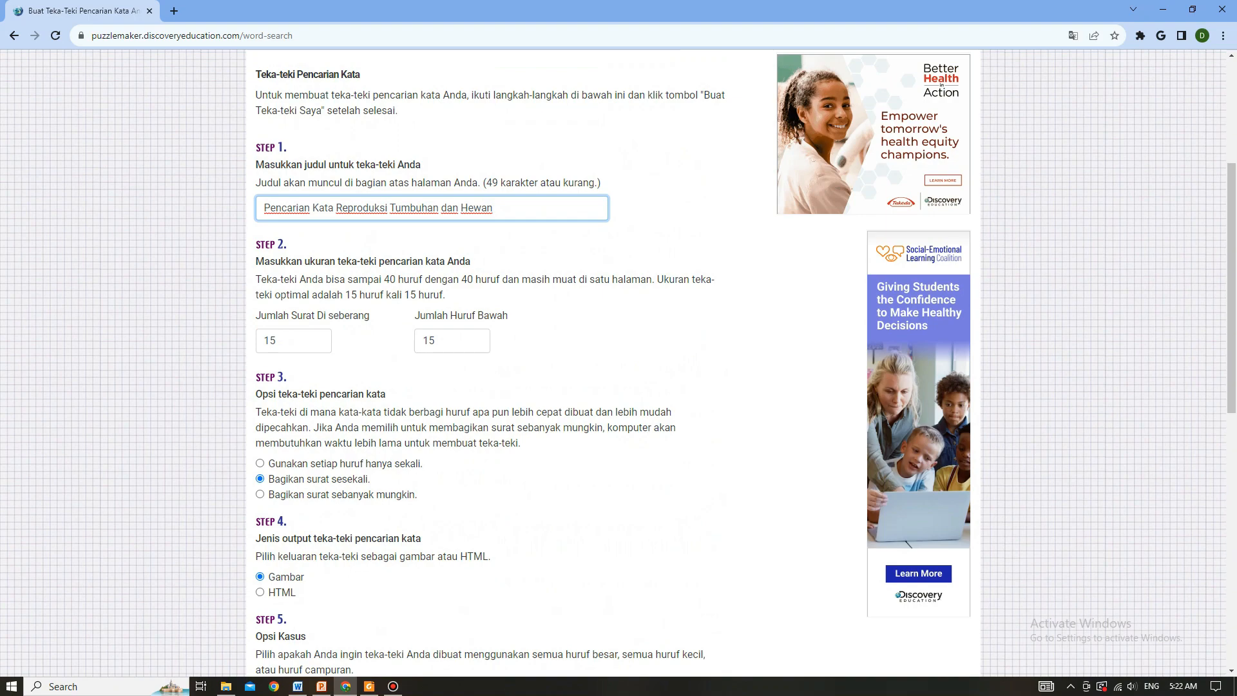
scroll(489, 360, "down", 4)
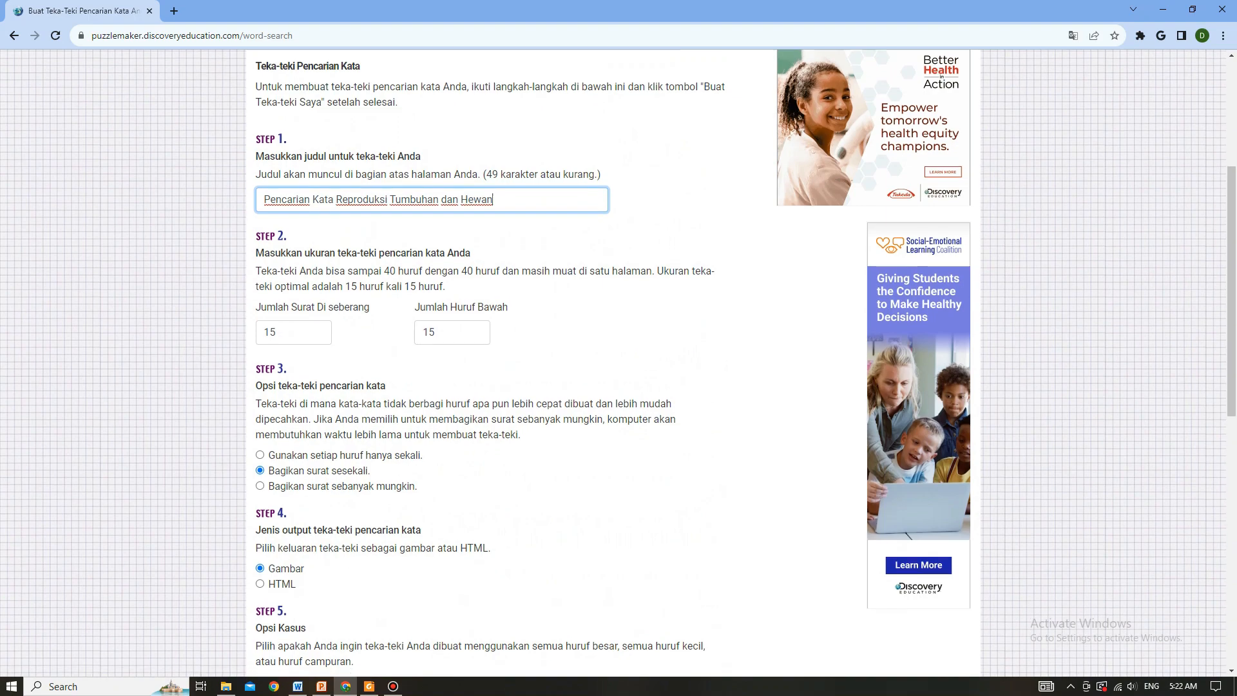
scroll(489, 361, "down", 4)
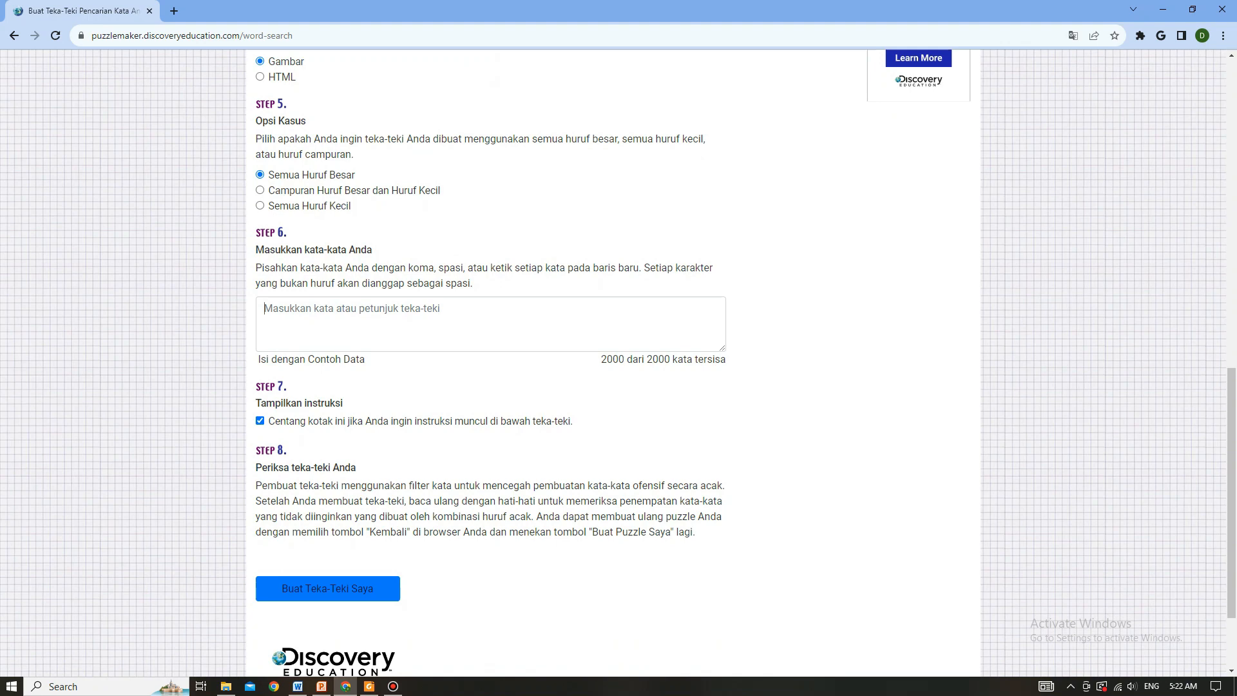
Step: Copy the comma-separated word list from GENERATIF to OVIVAR in the Word document and paste it into the puzzle's word entry field in Chrome
left_click(265, 309)
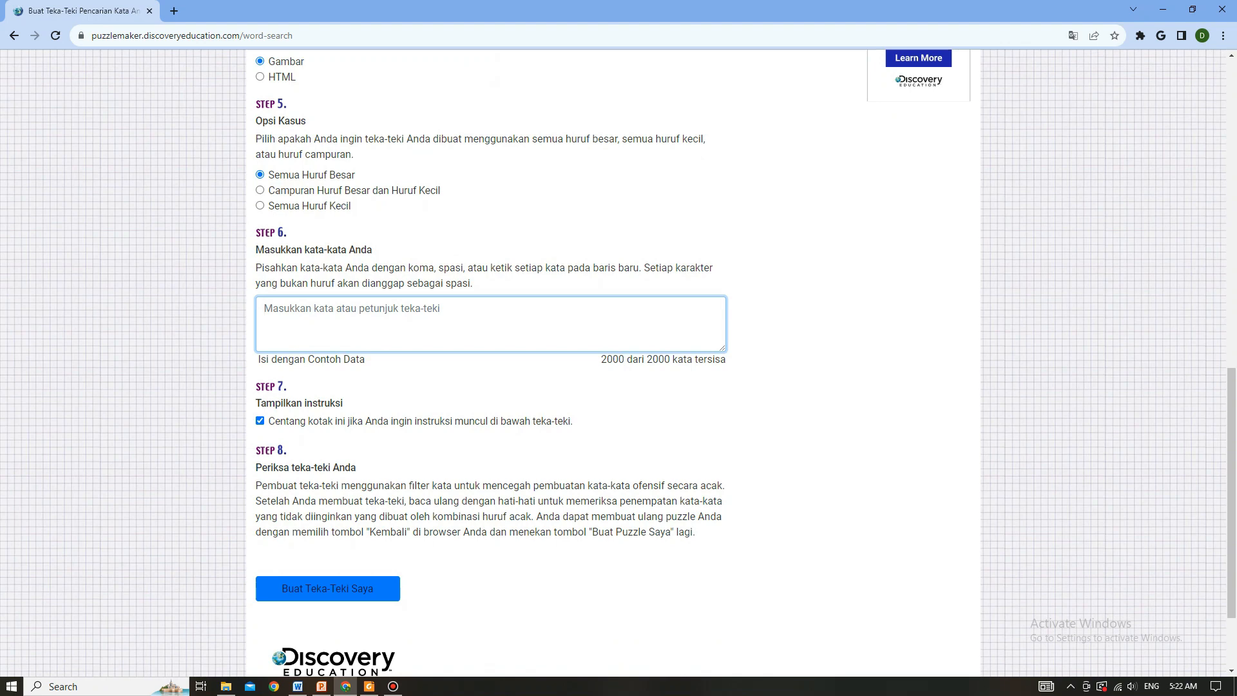
left_click(297, 686)
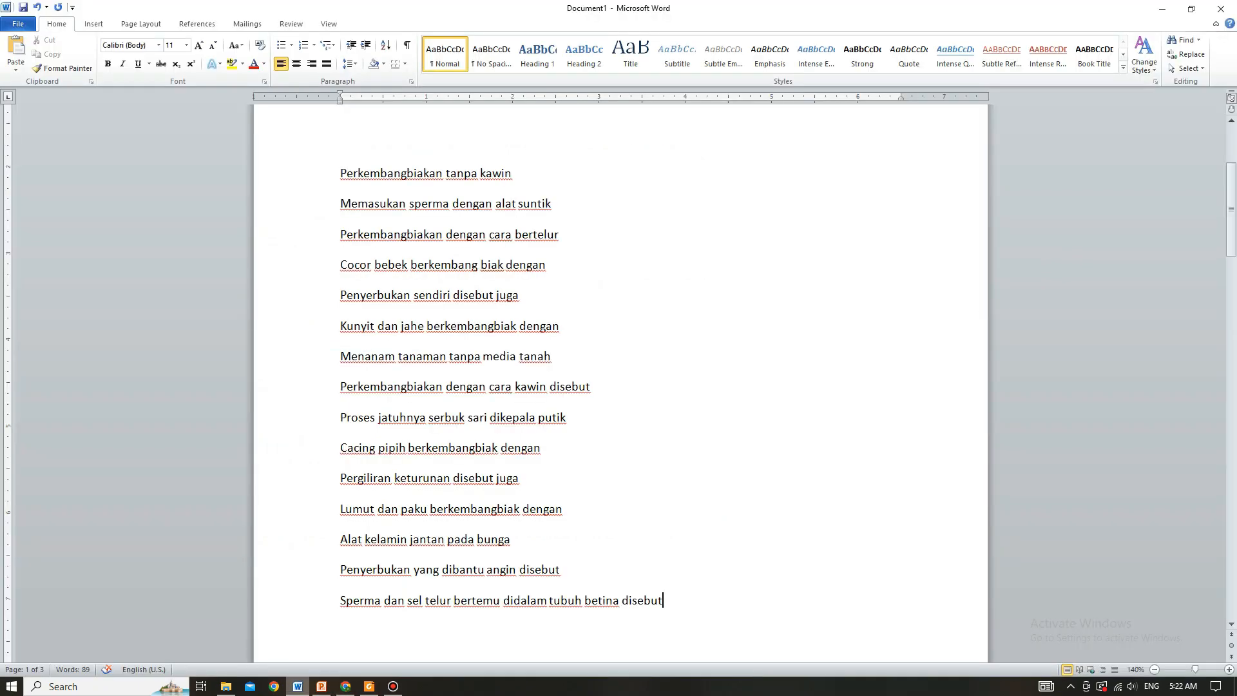
scroll(618, 386, "up", 4)
scroll(618, 387, "up", 1)
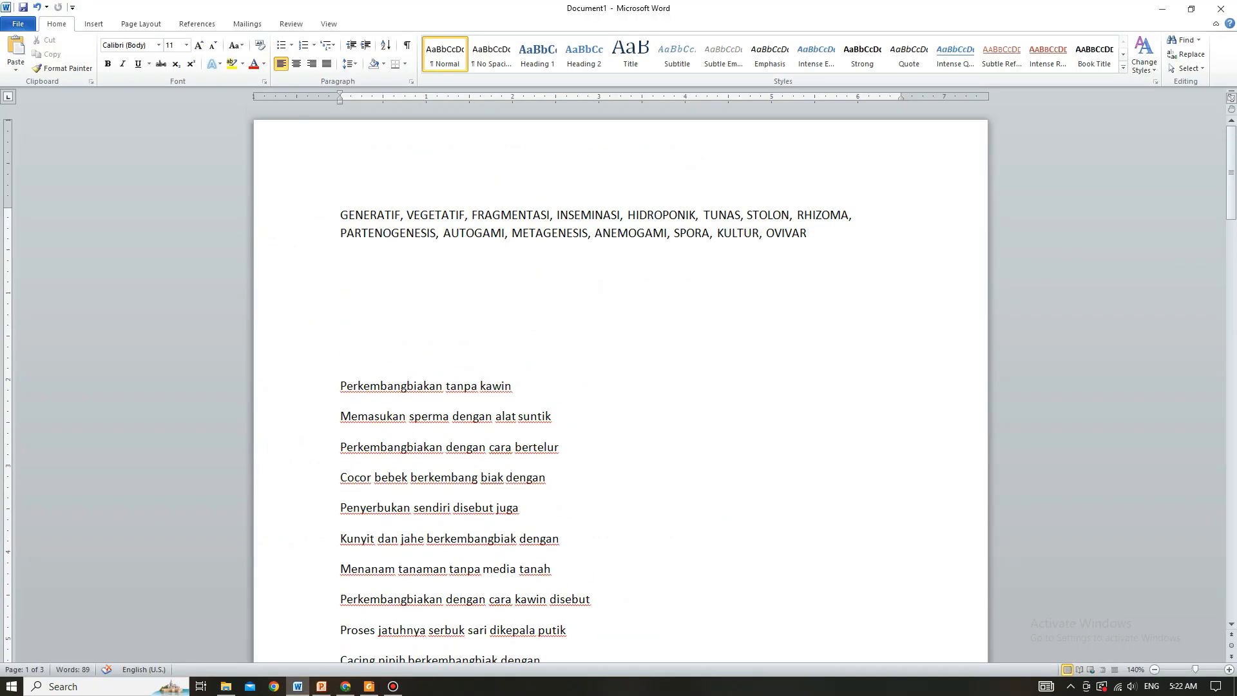
left_click_drag(341, 214, 814, 242)
right_click(744, 244)
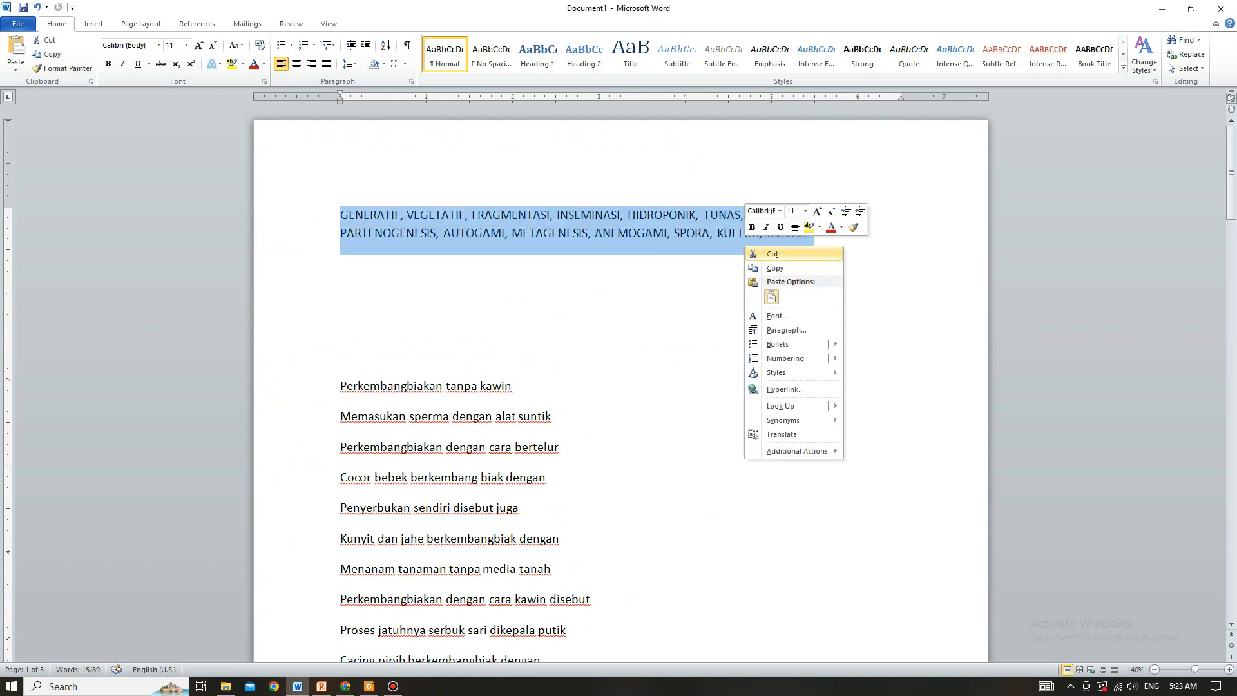
left_click(766, 266)
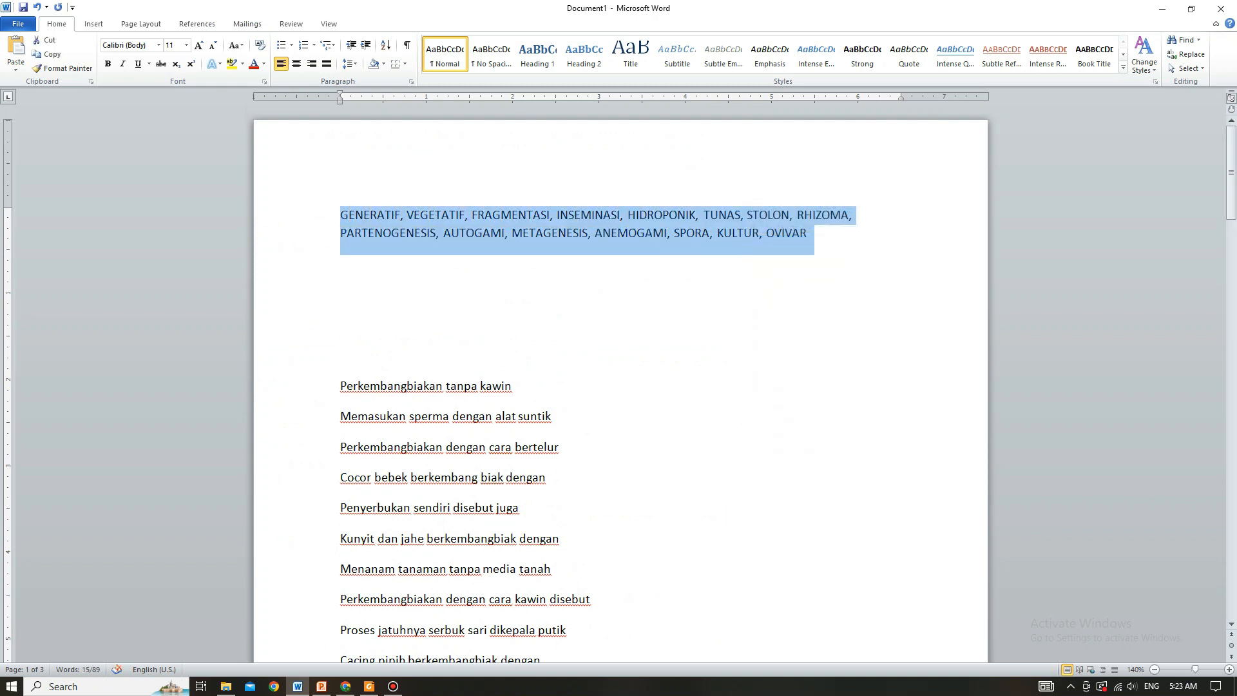
left_click(345, 686)
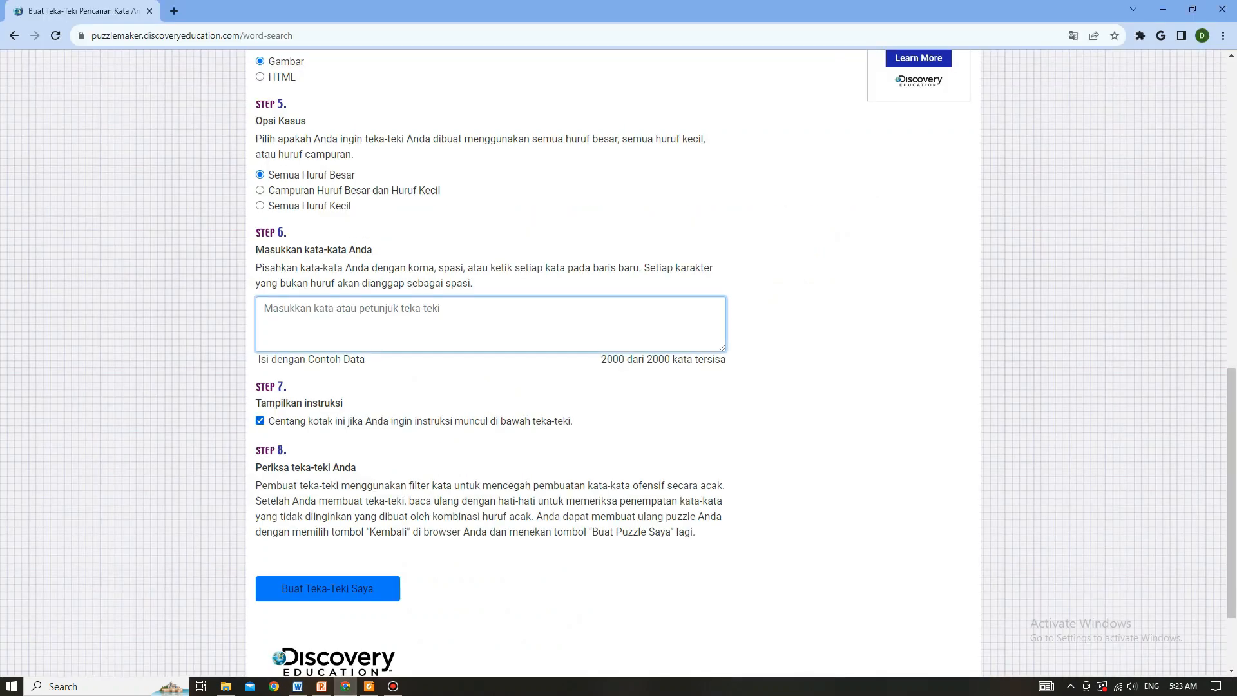
key("ctrl+v")
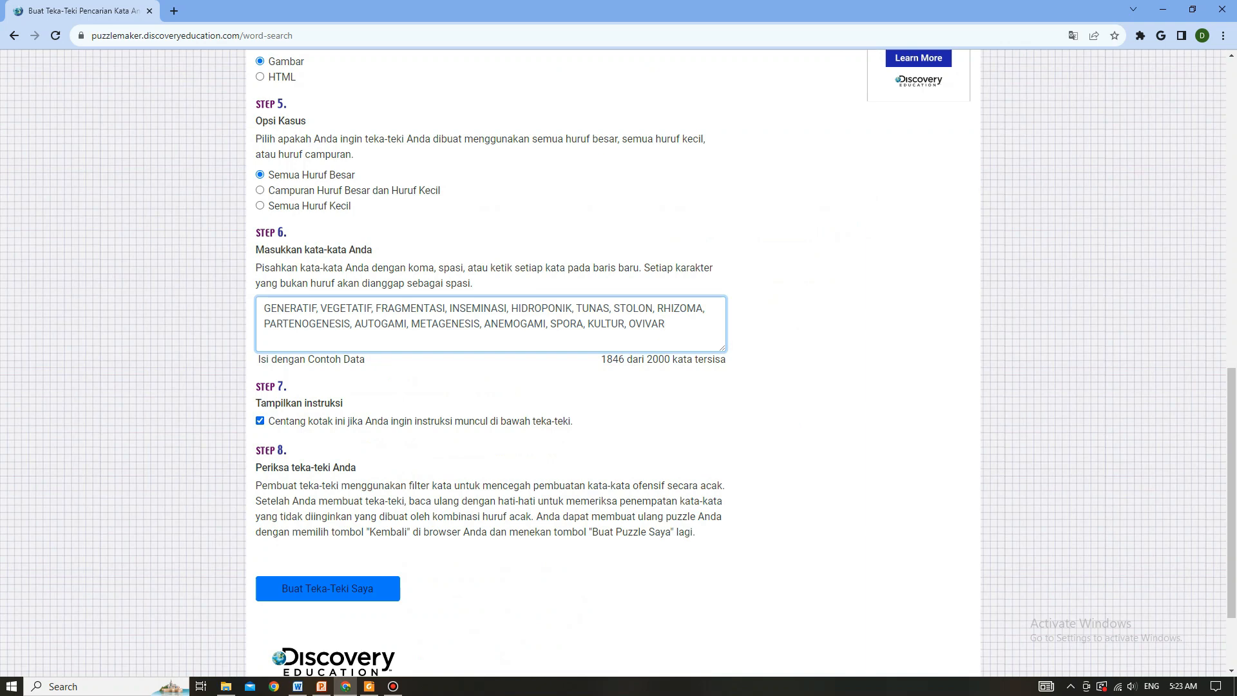
Step: Check the filled-in word search form from the title through the word list to the puzzle creation section
scroll(618, 361, "up", 8)
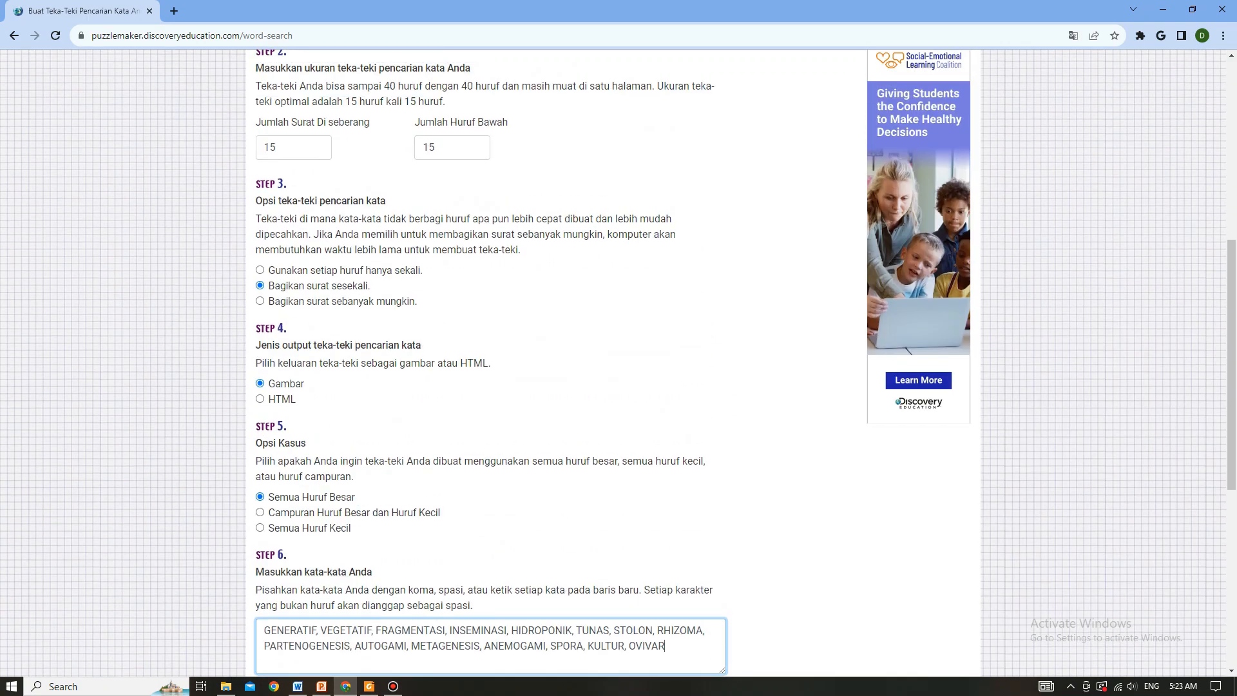
scroll(618, 361, "up", 3)
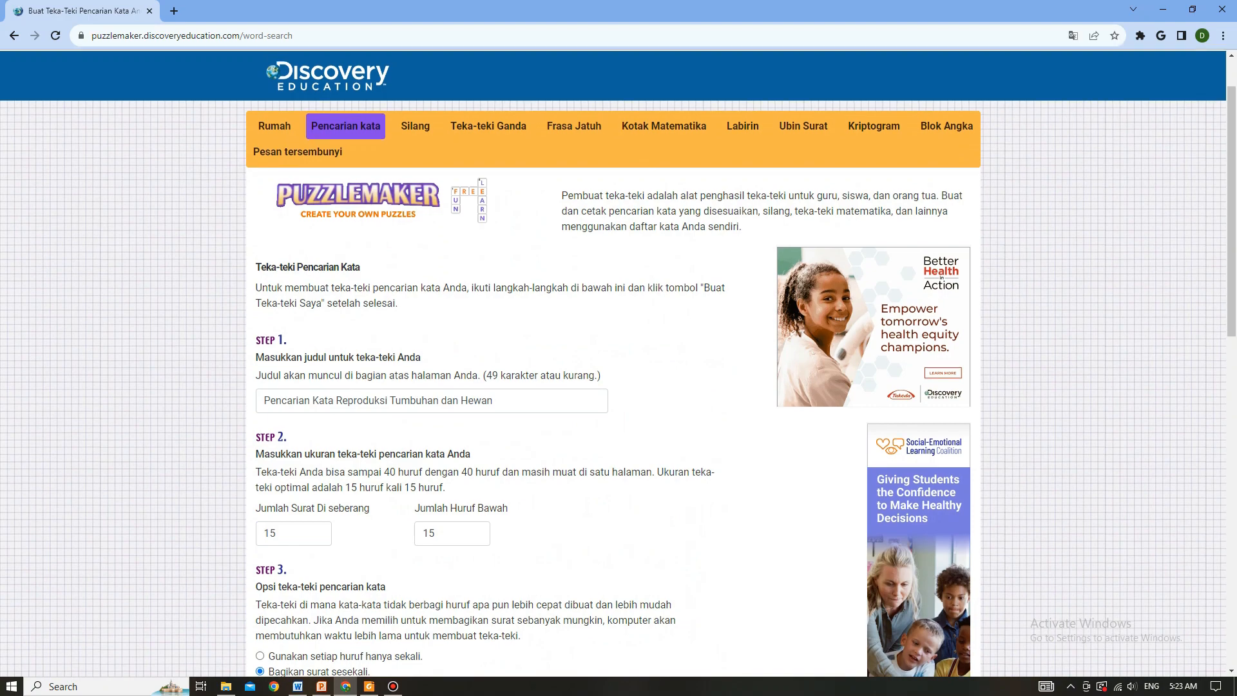
scroll(618, 361, "down", 6)
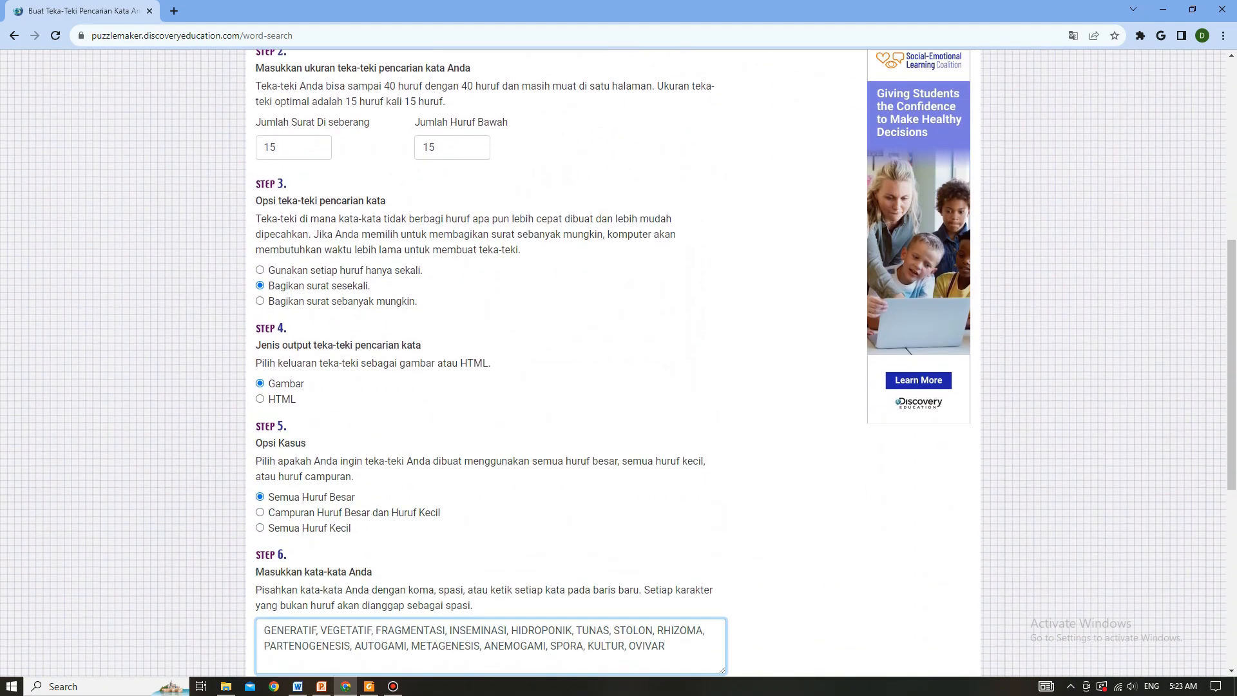
scroll(619, 361, "down", 3)
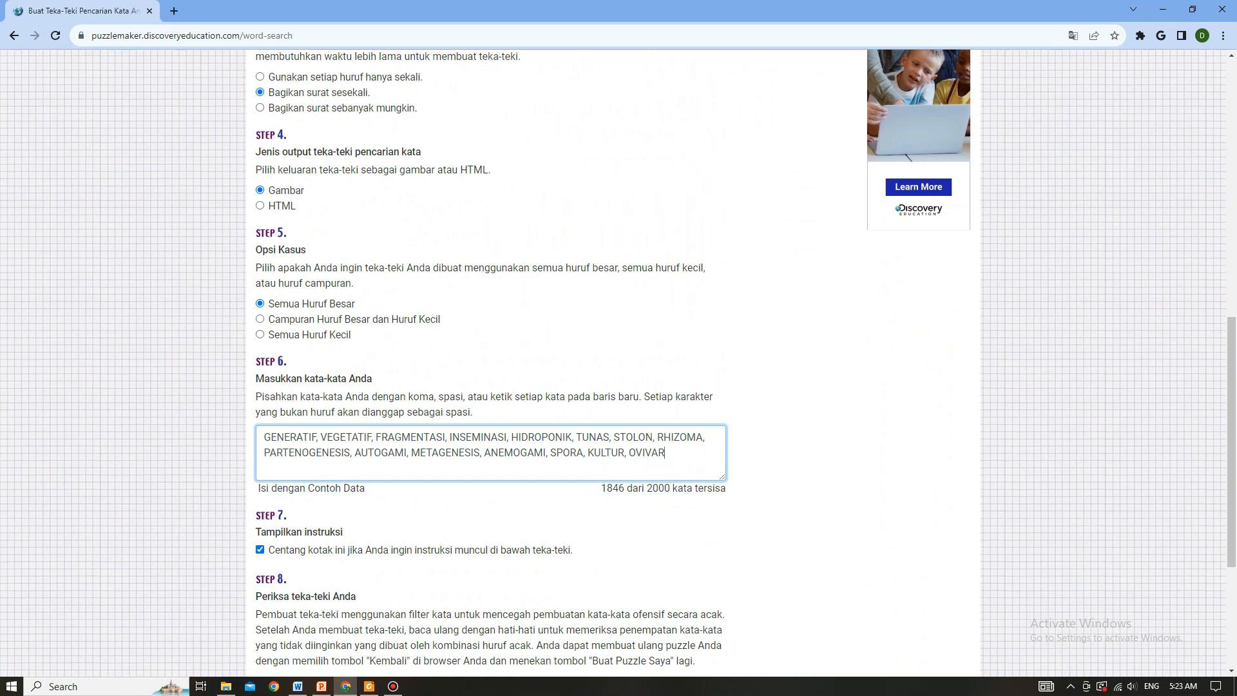
scroll(619, 361, "down", 1)
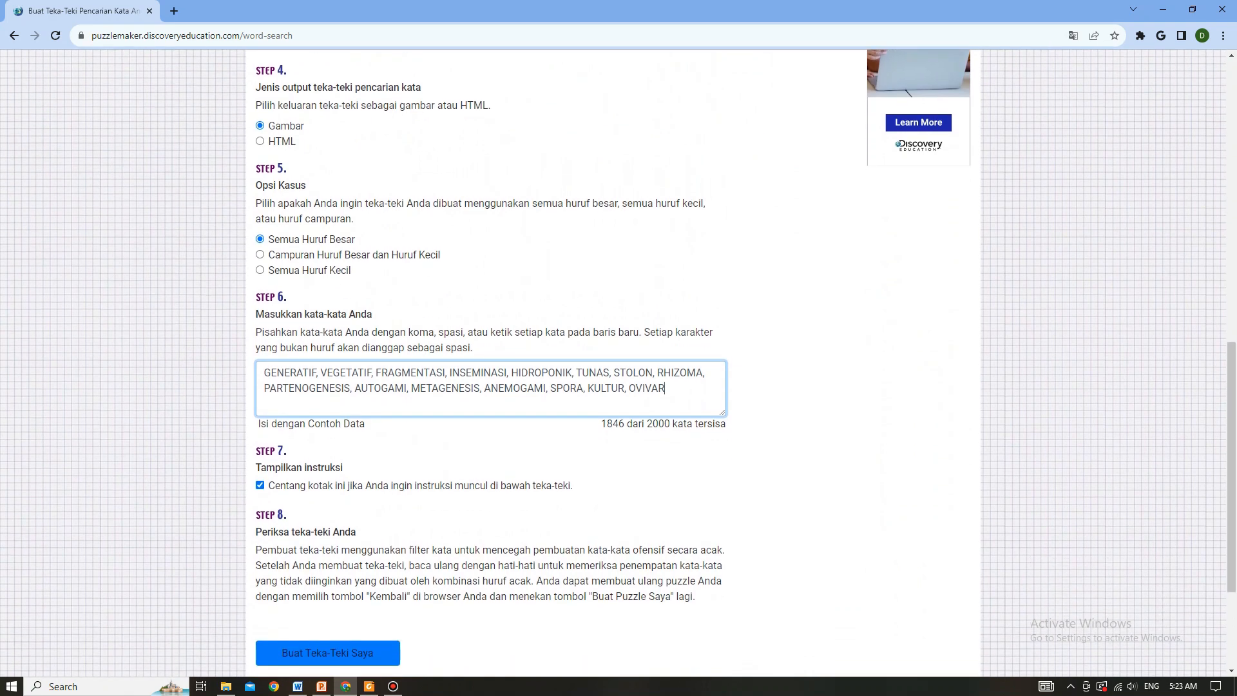
scroll(618, 361, "down", 2)
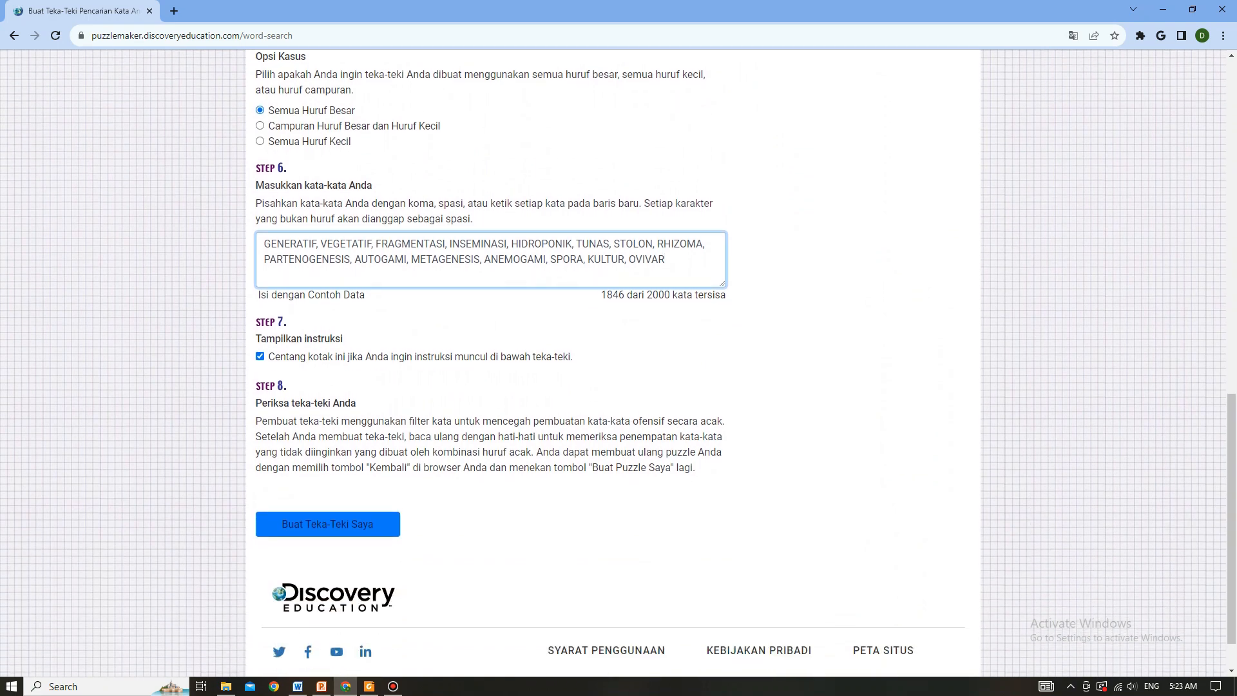
Step: Generate the word search puzzle from the completed form and translate the result page into Indonesian
left_click(327, 524)
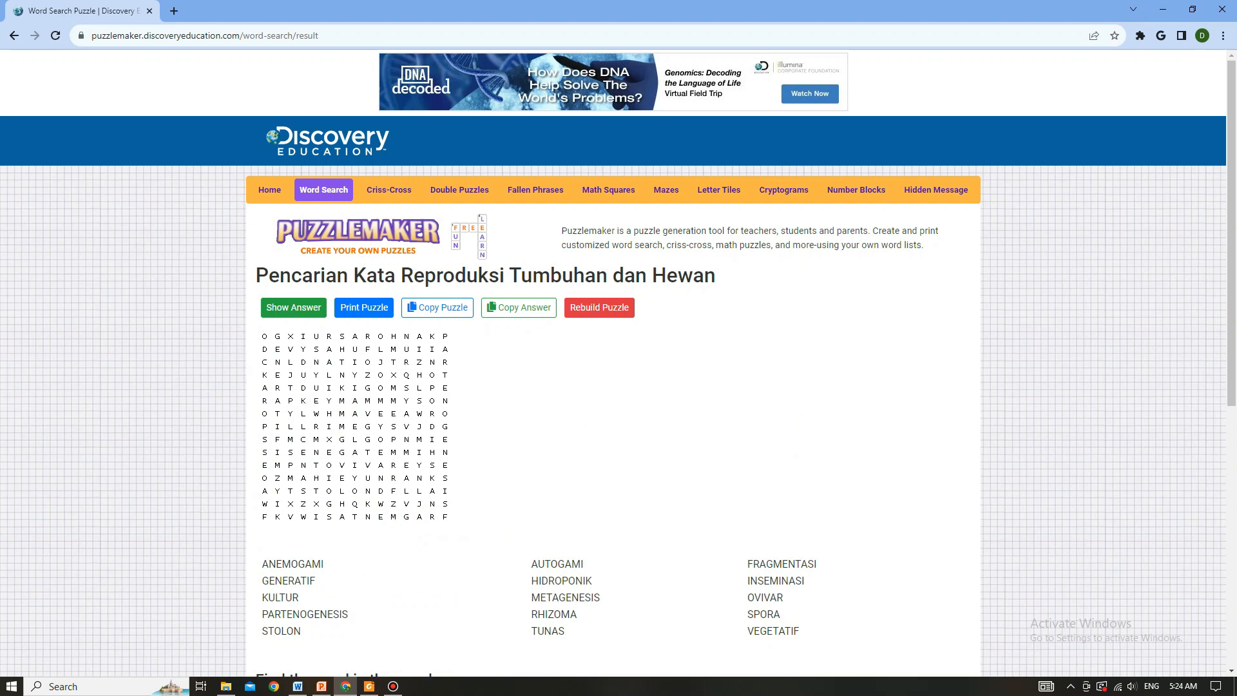
right_click(100, 363)
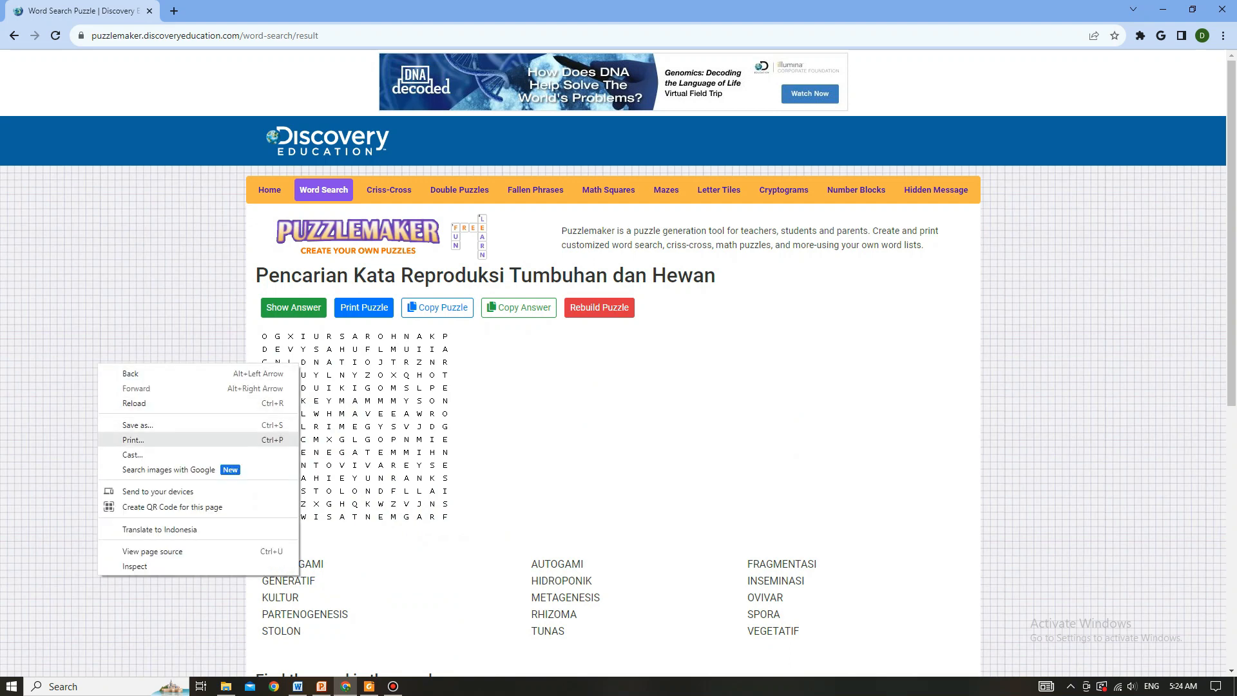
left_click(160, 530)
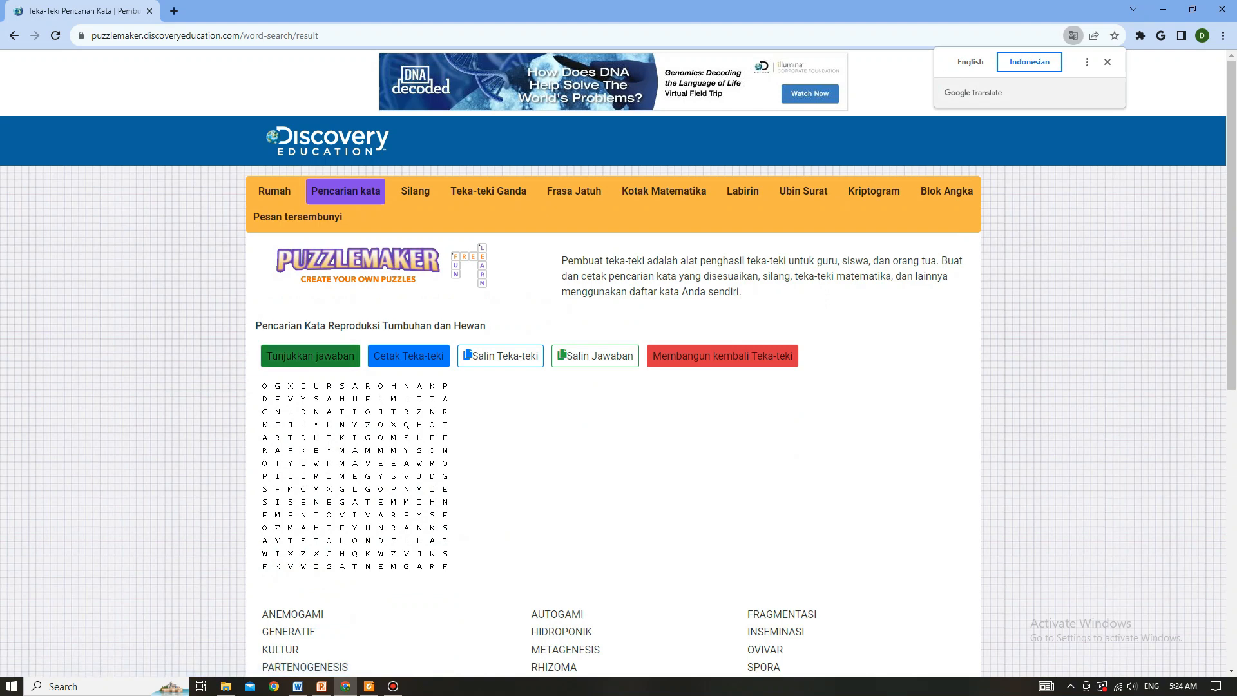
Step: Check the puzzle's answers, hide them again, and review the word list and instructions below the letter grid
left_click(310, 356)
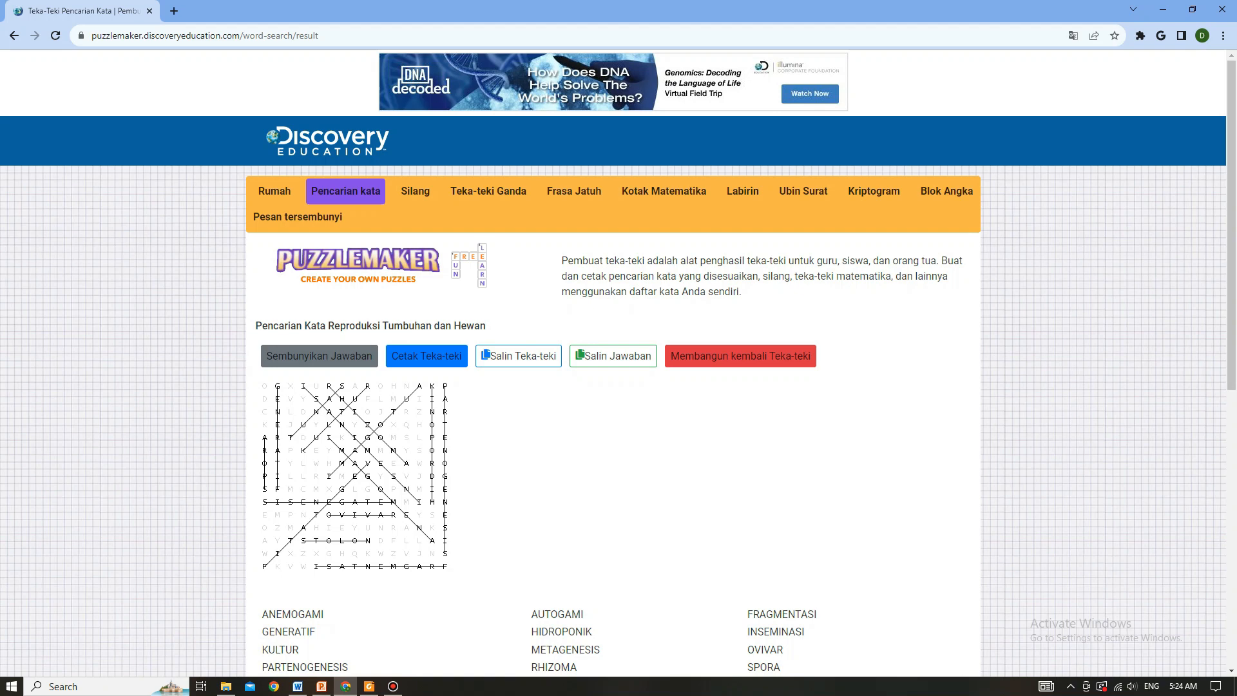
left_click(319, 356)
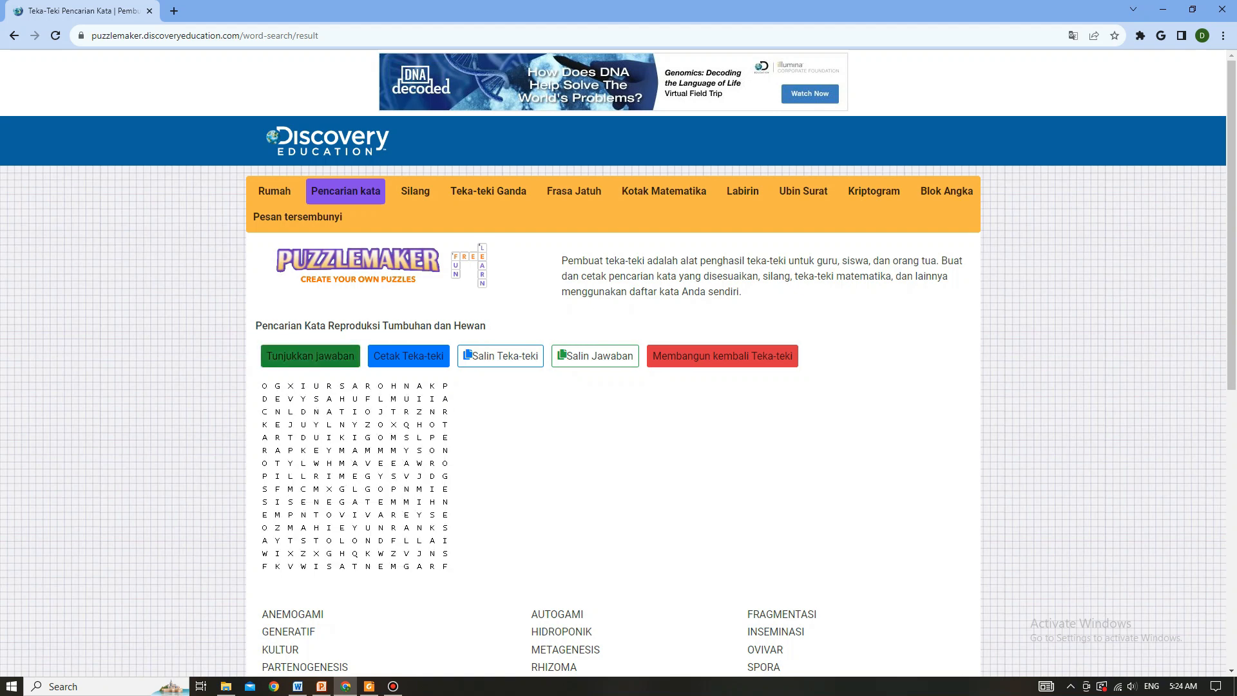
scroll(618, 360, "down", 2)
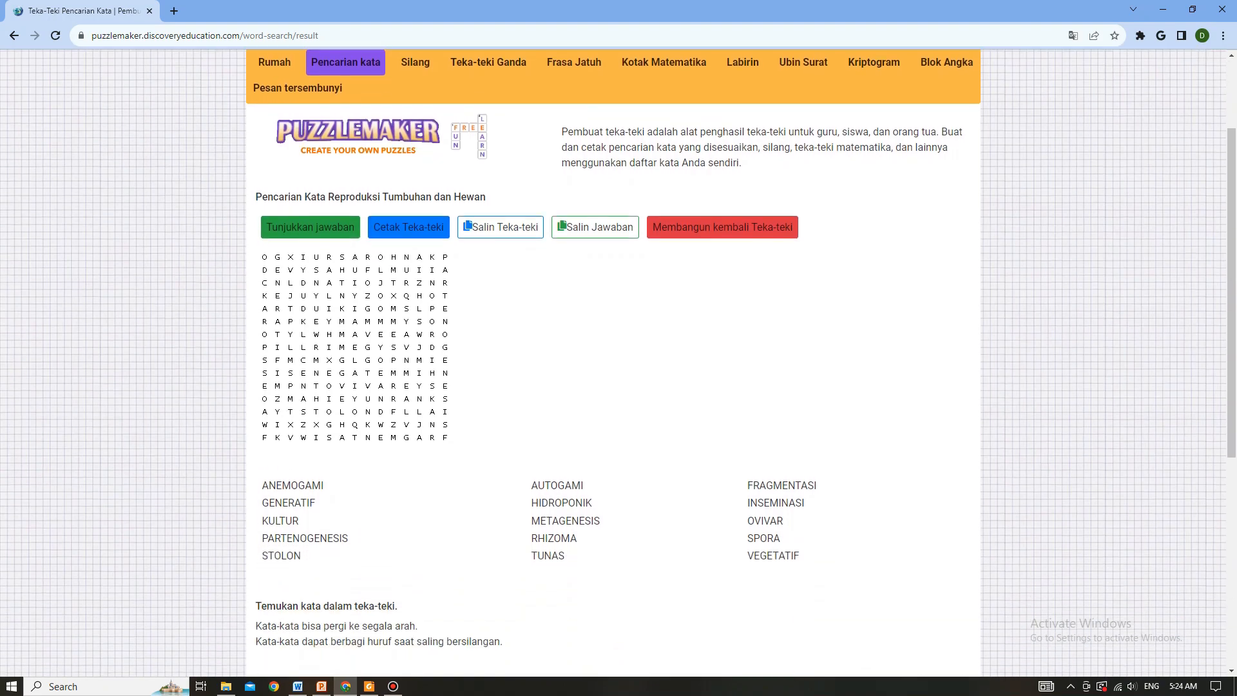
Step: Print the puzzle with the Save as PDF destination, saving it in Downloads as "Teka-Teki Pencarian Kata _ Pembuat Puzzle Pendidikan Discovery"
left_click(409, 227)
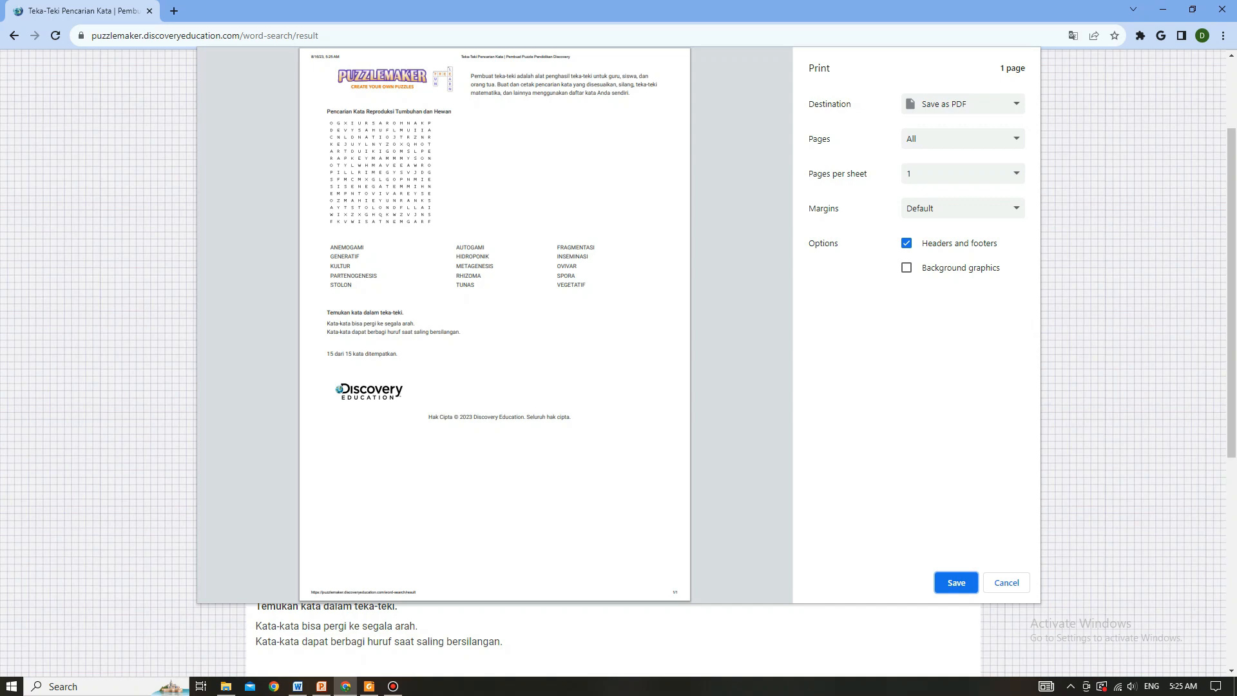
left_click(962, 103)
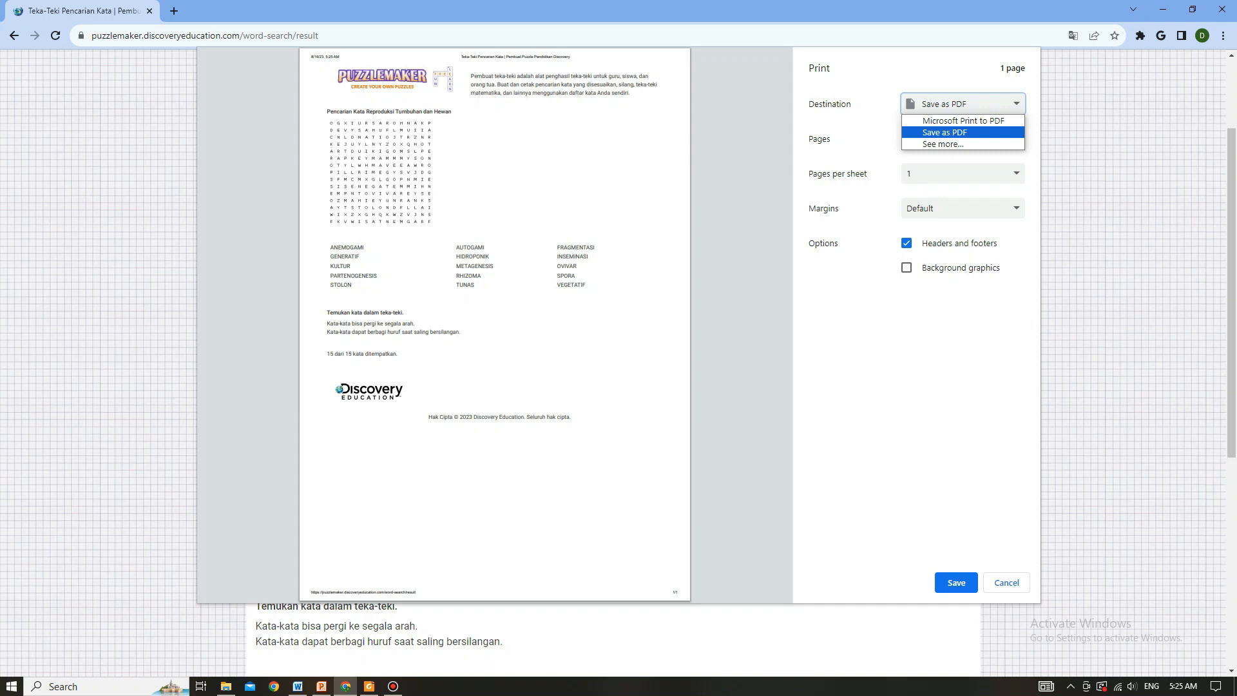
left_click(944, 133)
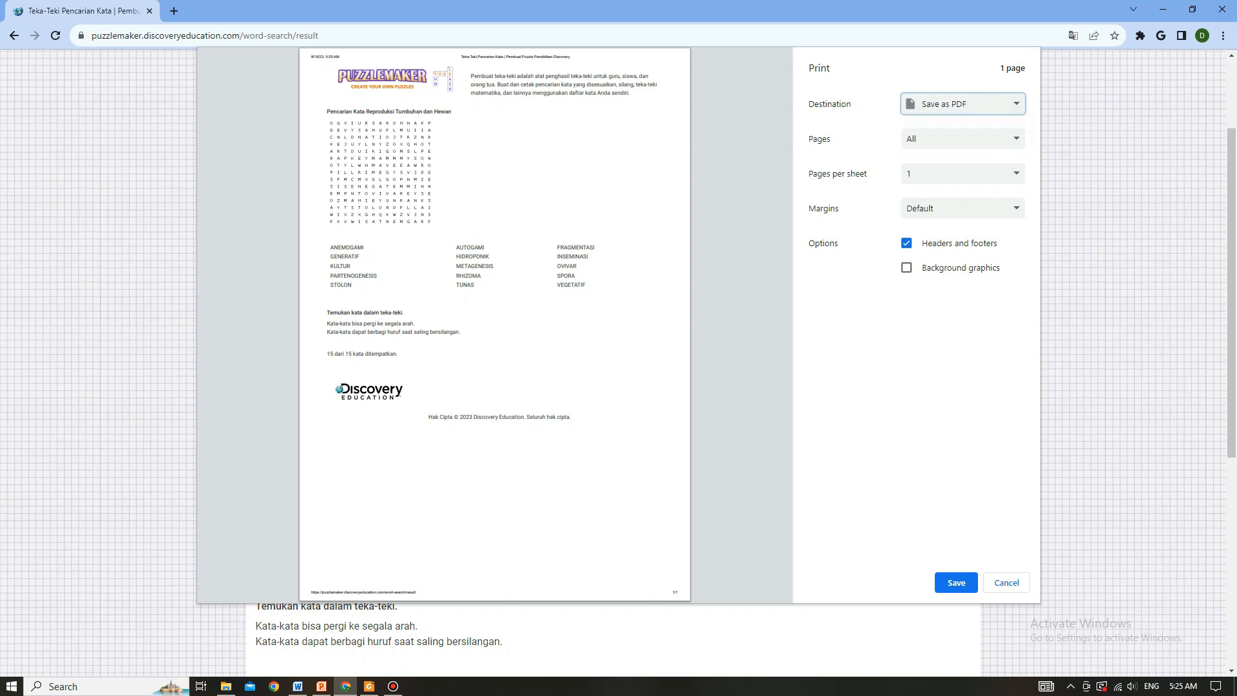
left_click(956, 582)
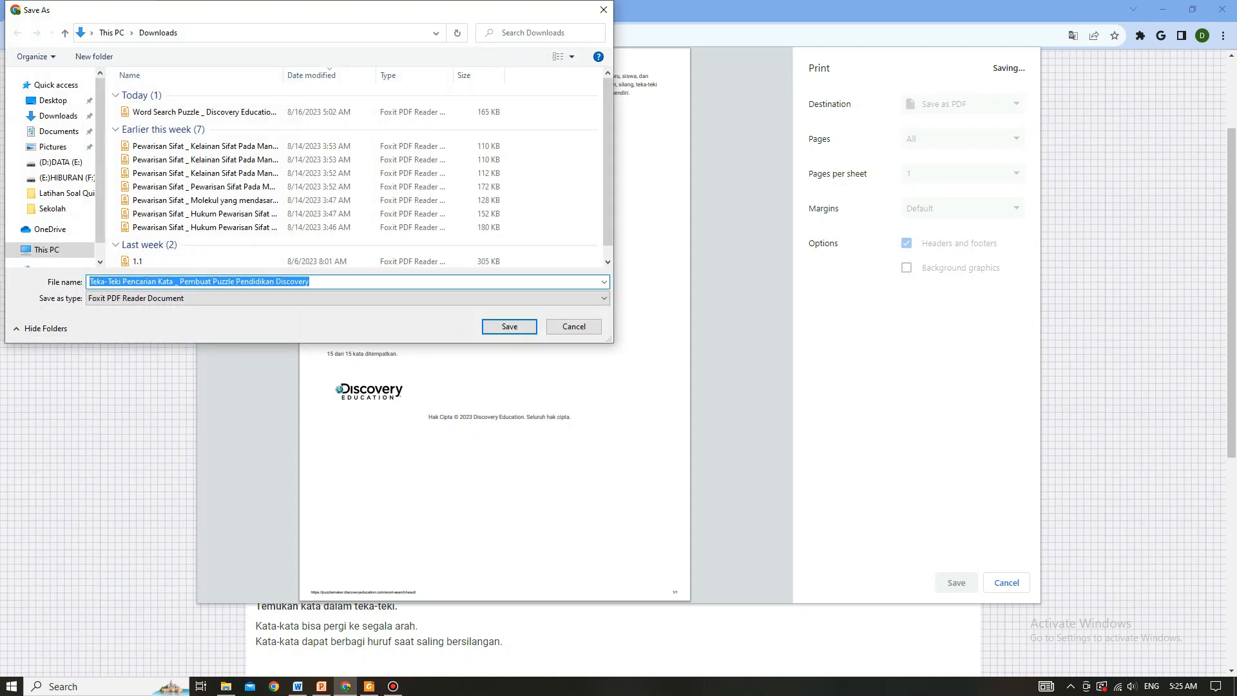
key("Return")
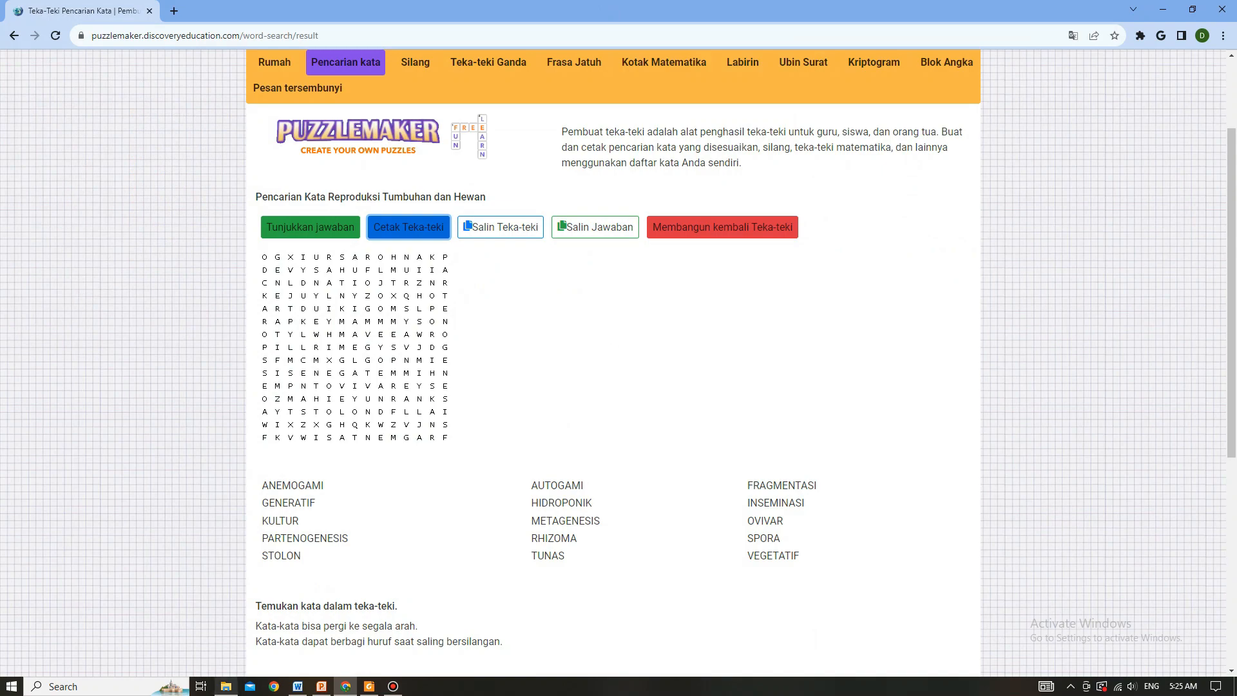
Step: Open the older Word Search Puzzle PDF from the Downloads folder, view its letter grid and clear the snapshot selection
left_click(225, 686)
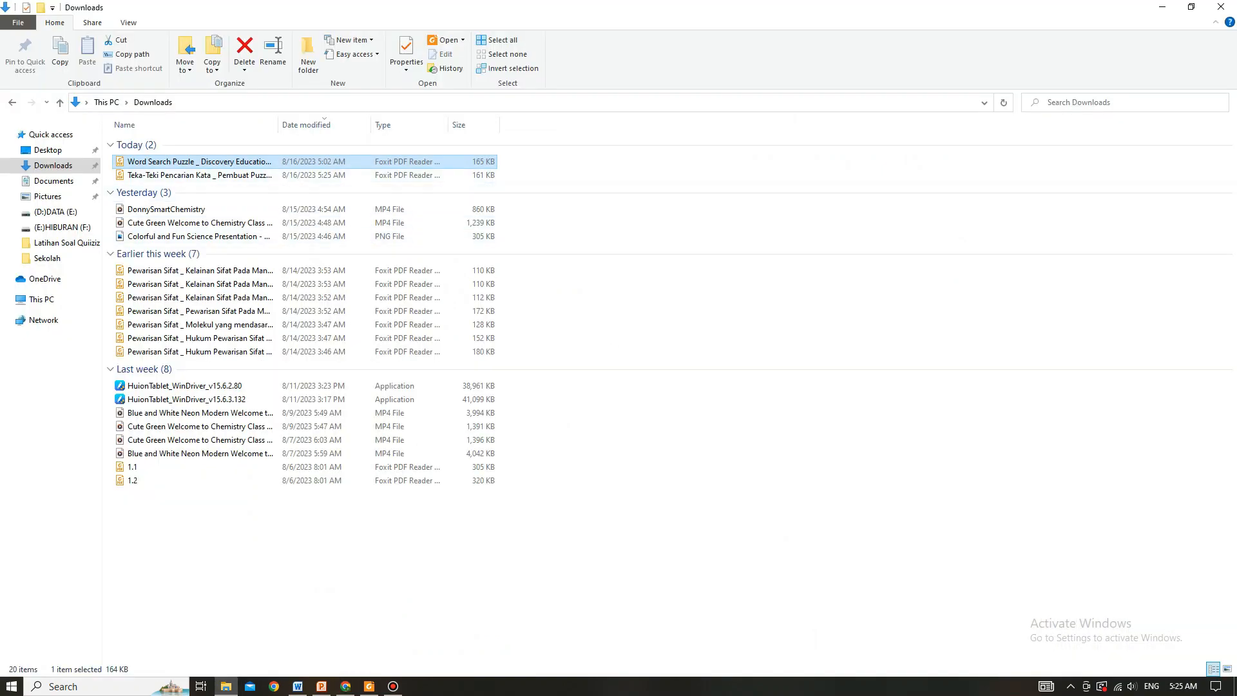
key("Return")
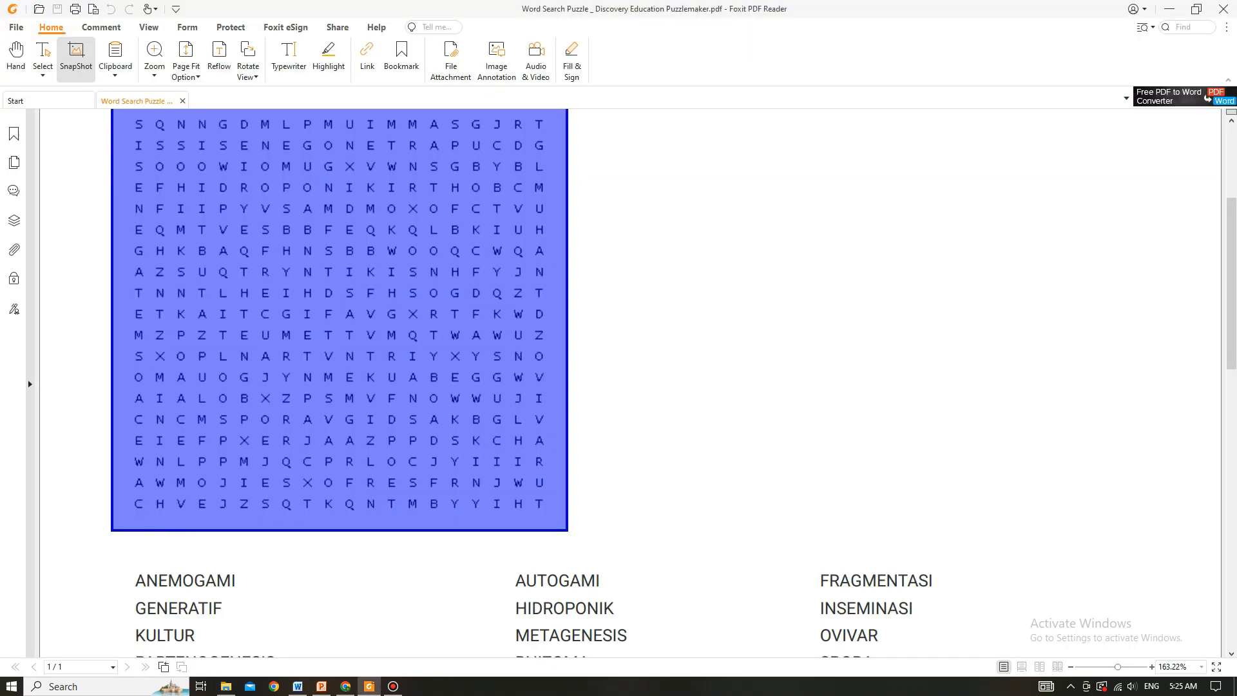
scroll(630, 382, "up", 3)
left_click(630, 383)
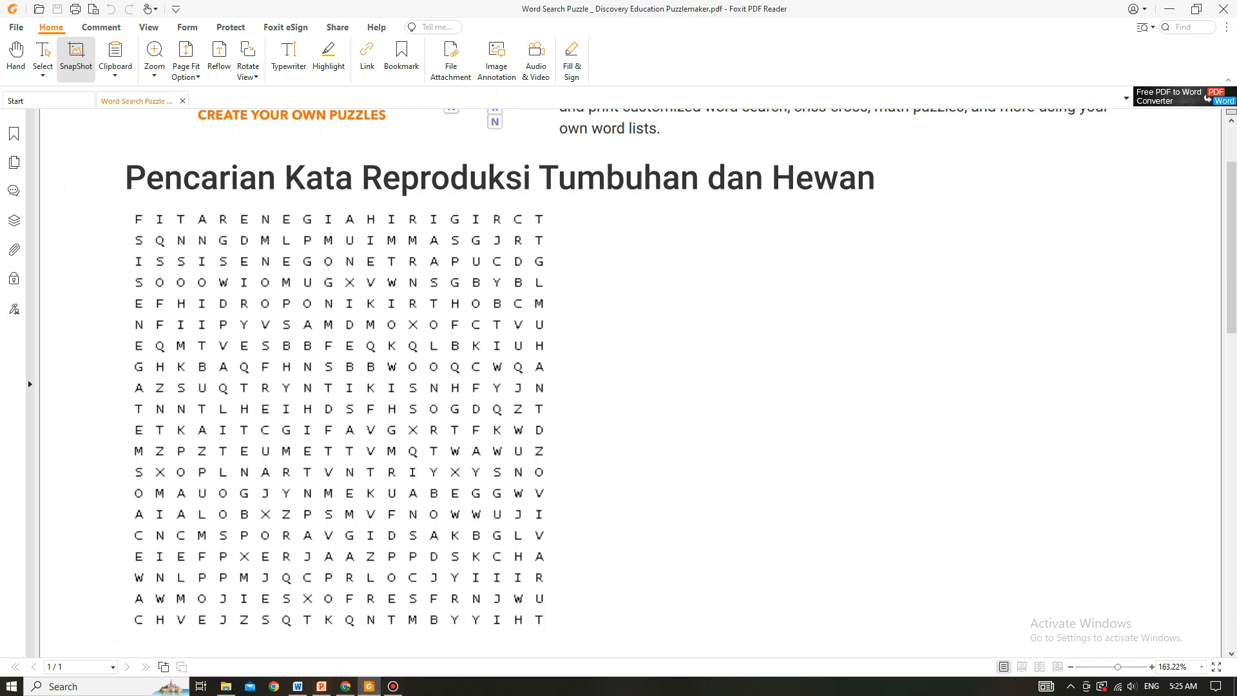
Step: Open the newly saved Teka-Teki Pencarian Kata PDF from the Downloads folder and check its puzzle page
left_click(226, 686)
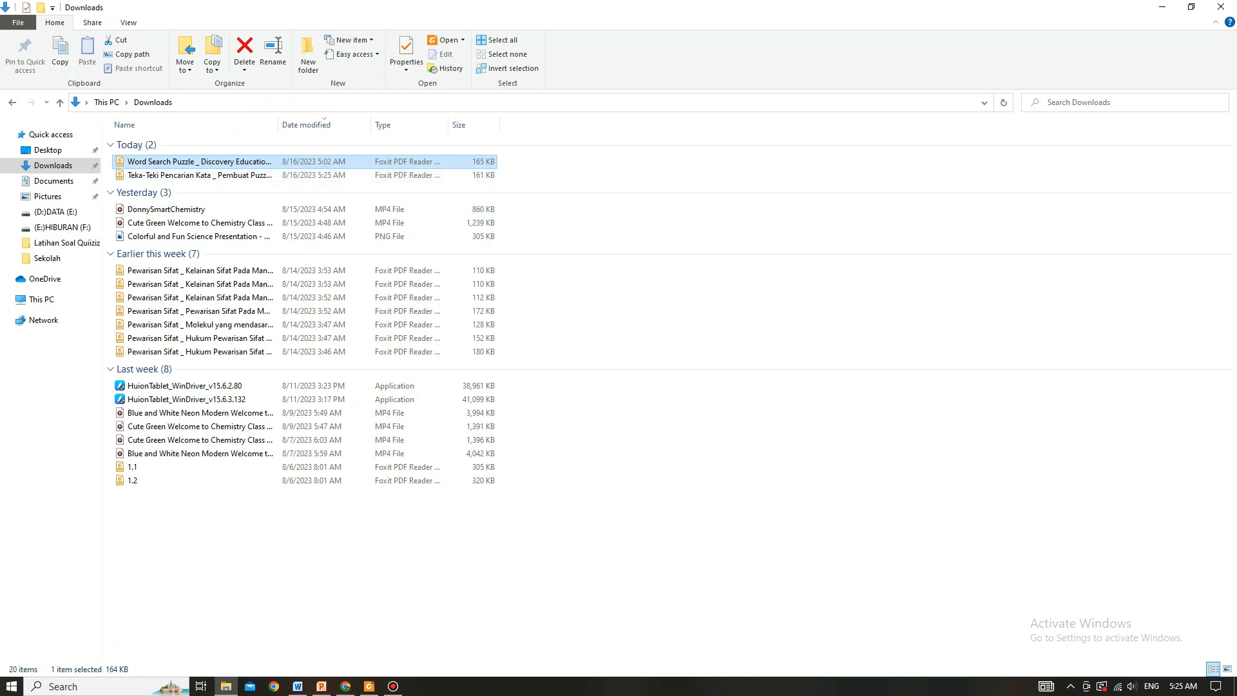
left_click(199, 175)
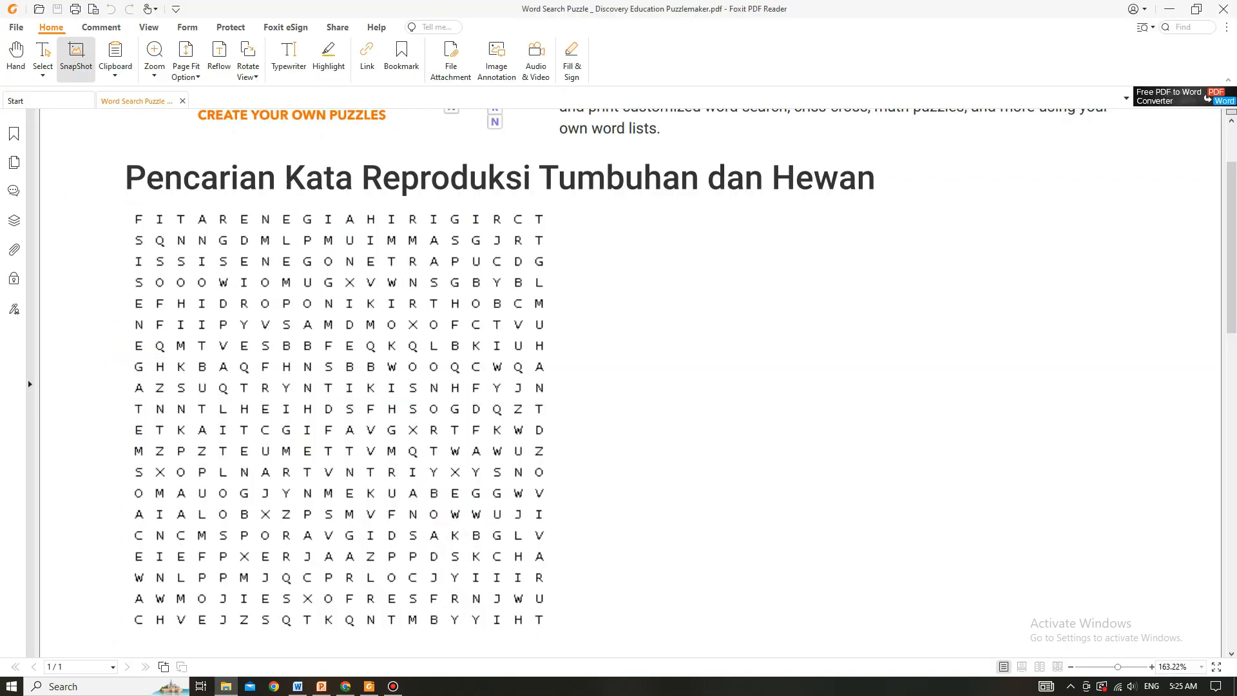
scroll(630, 382, "down", 1)
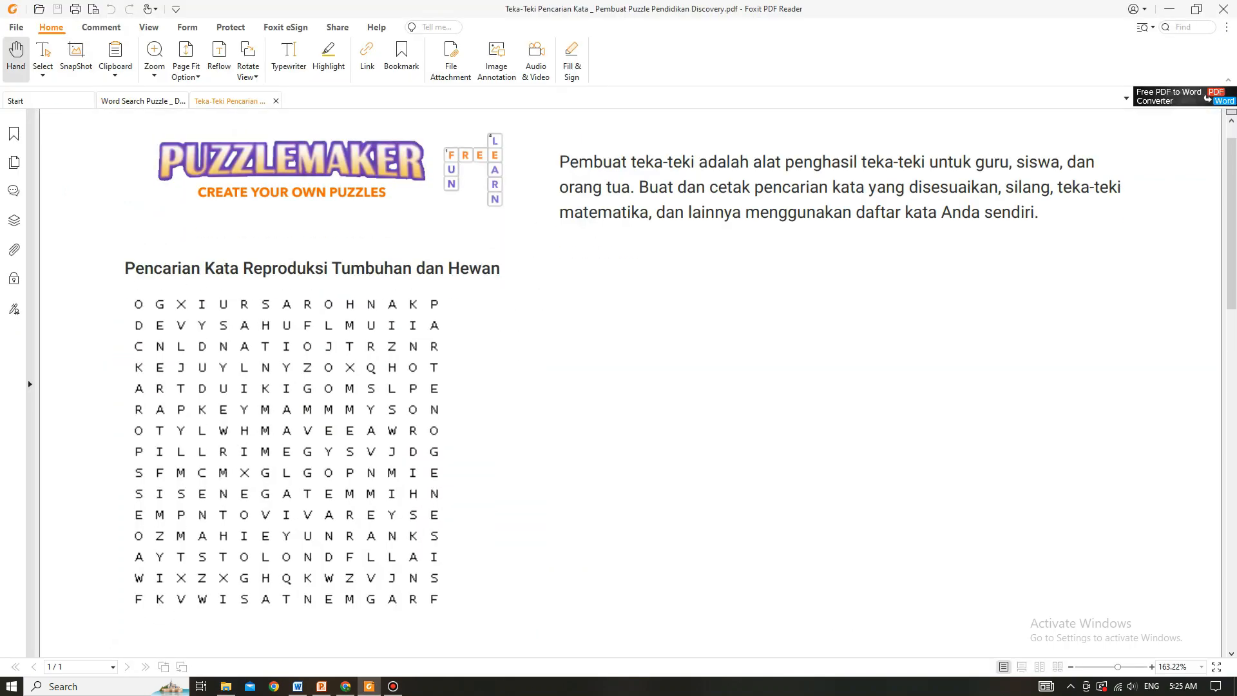
scroll(630, 383, "down", 2)
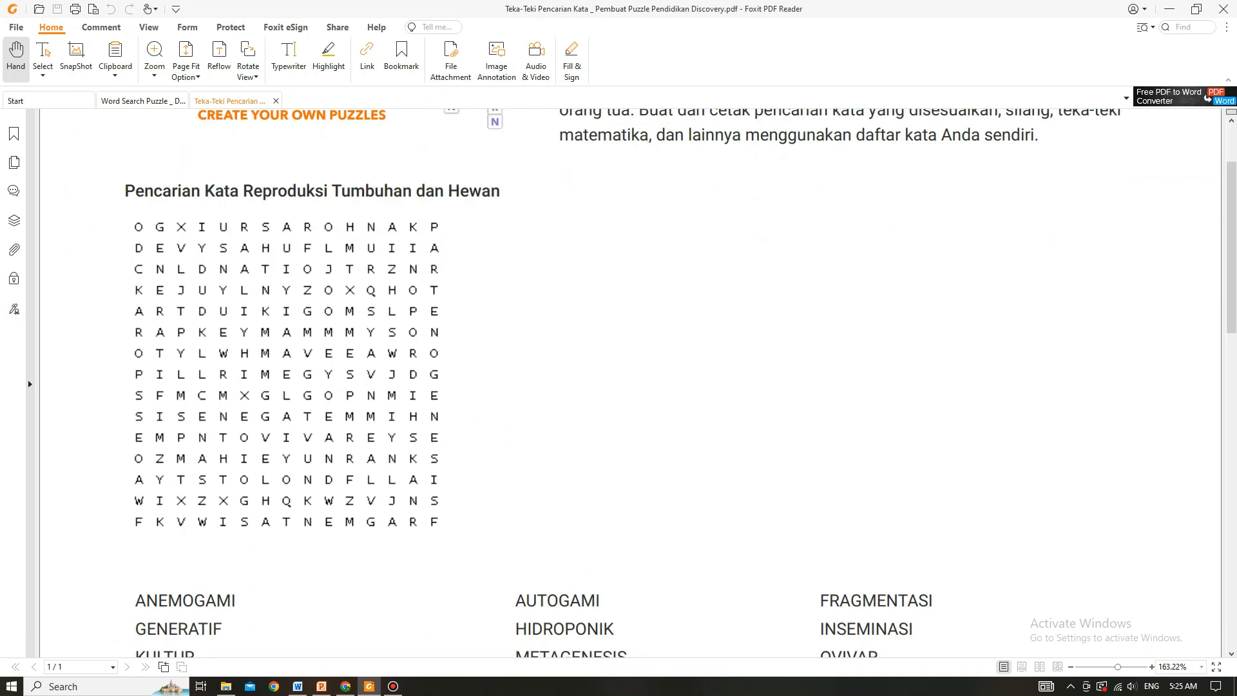
scroll(630, 382, "up", 1)
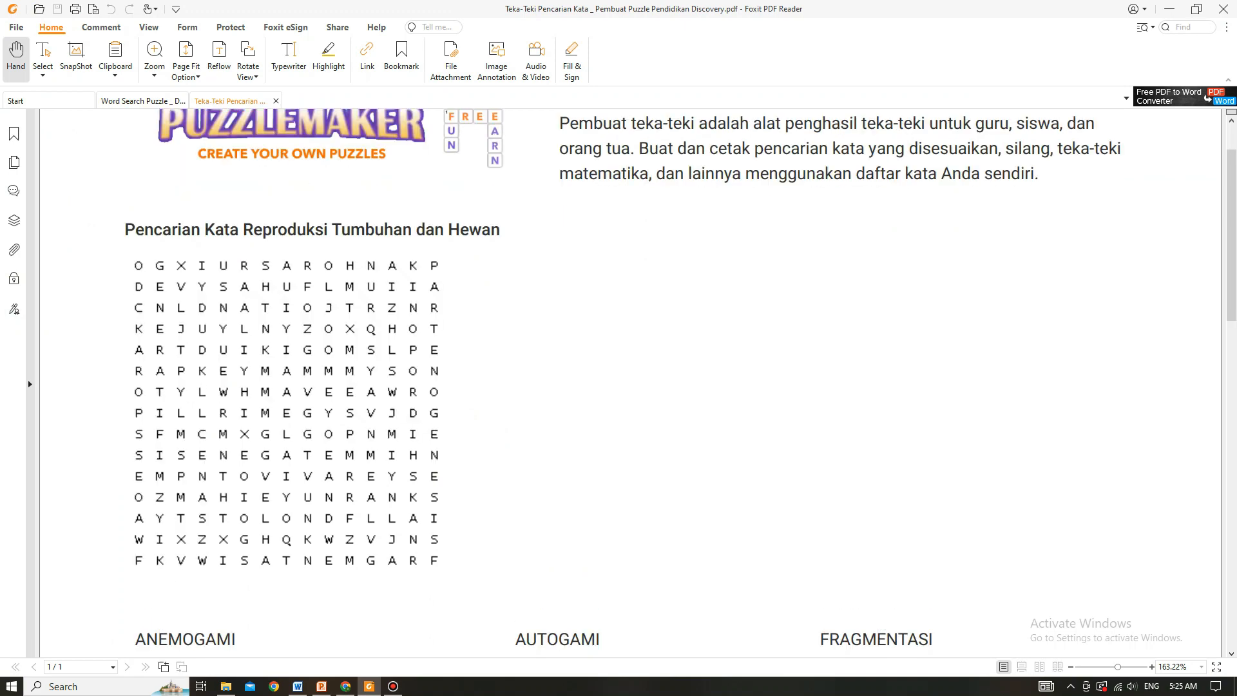
Step: Capture the whole letter grid below the puzzle title to the clipboard with the SnapShot tool
scroll(630, 383, "down", 1)
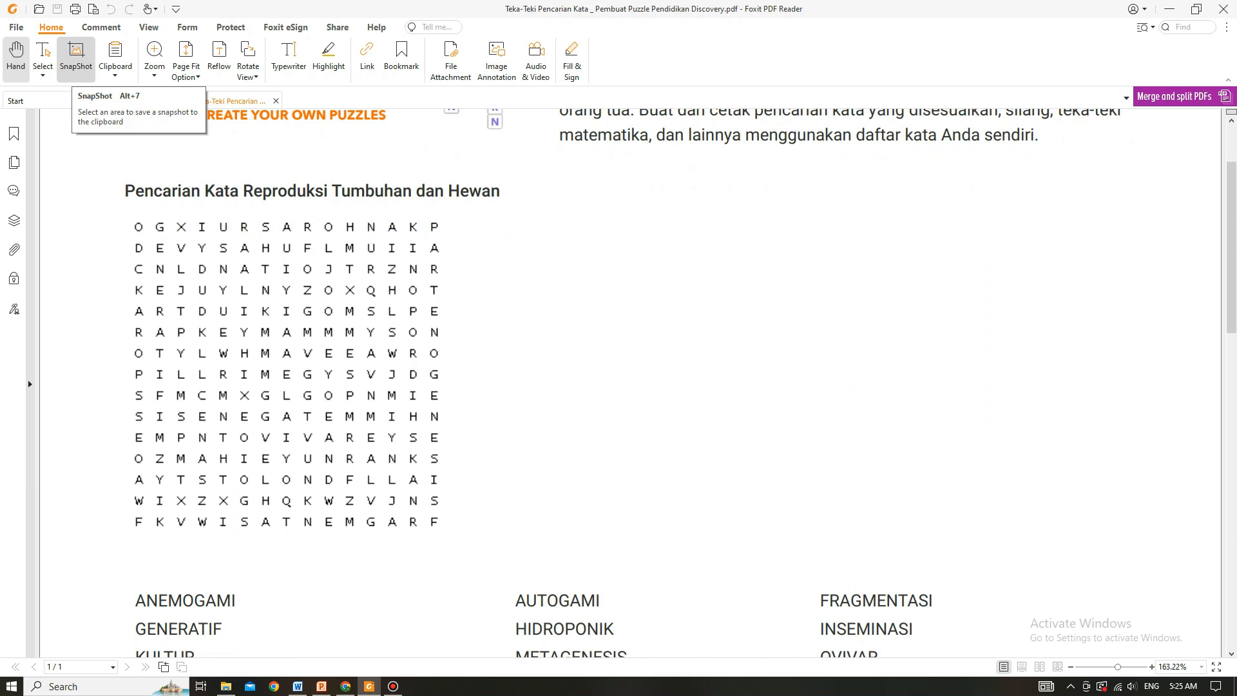
left_click(76, 55)
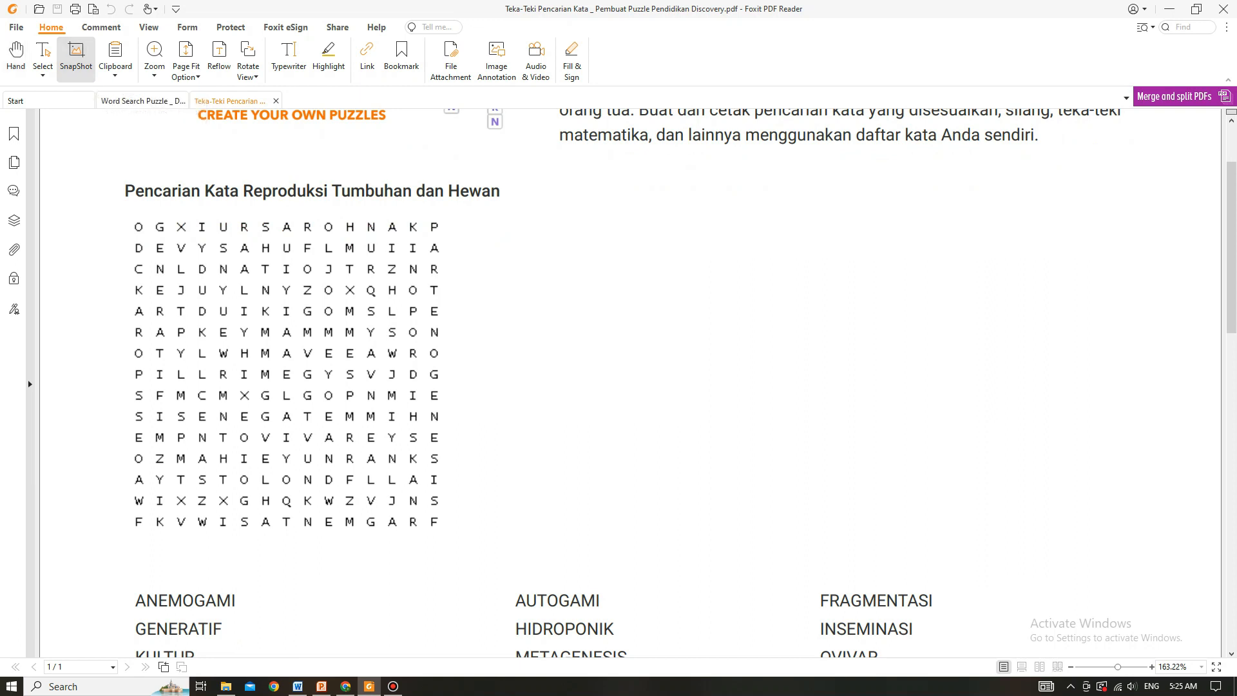
left_click_drag(116, 207, 503, 547)
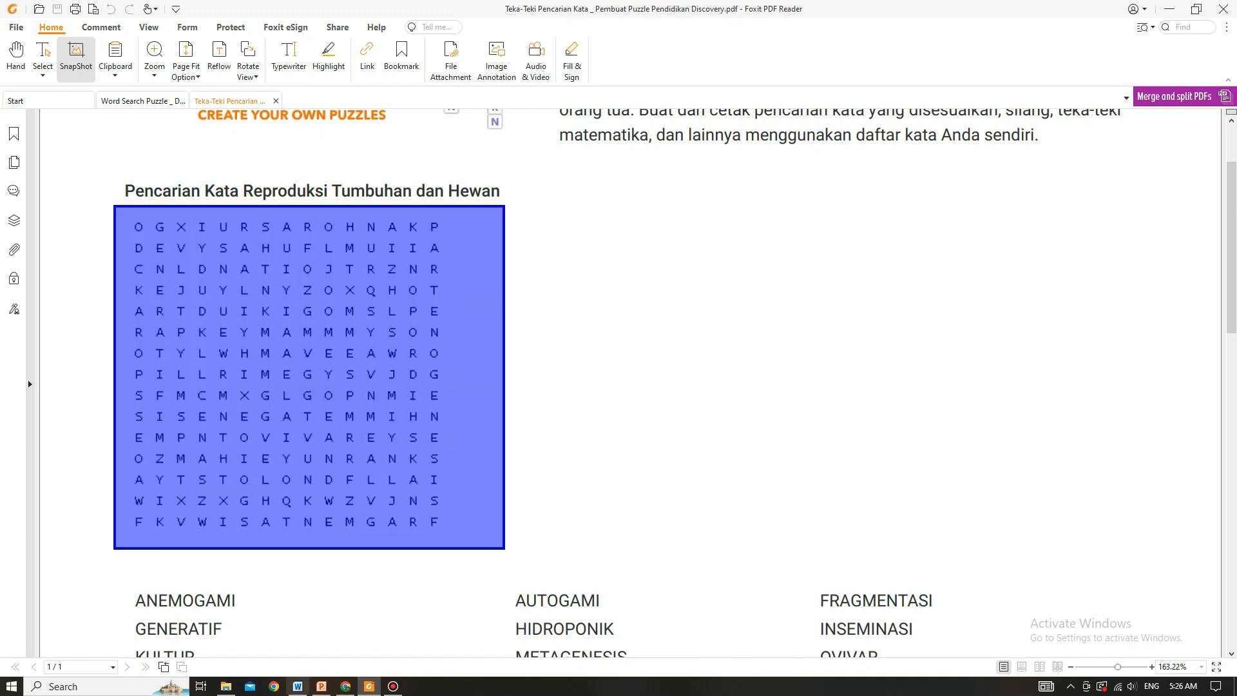
Step: Switch to the Word document and paste the captured letter grid onto the blank second page
left_click(298, 686)
scroll(621, 383, "down", 7)
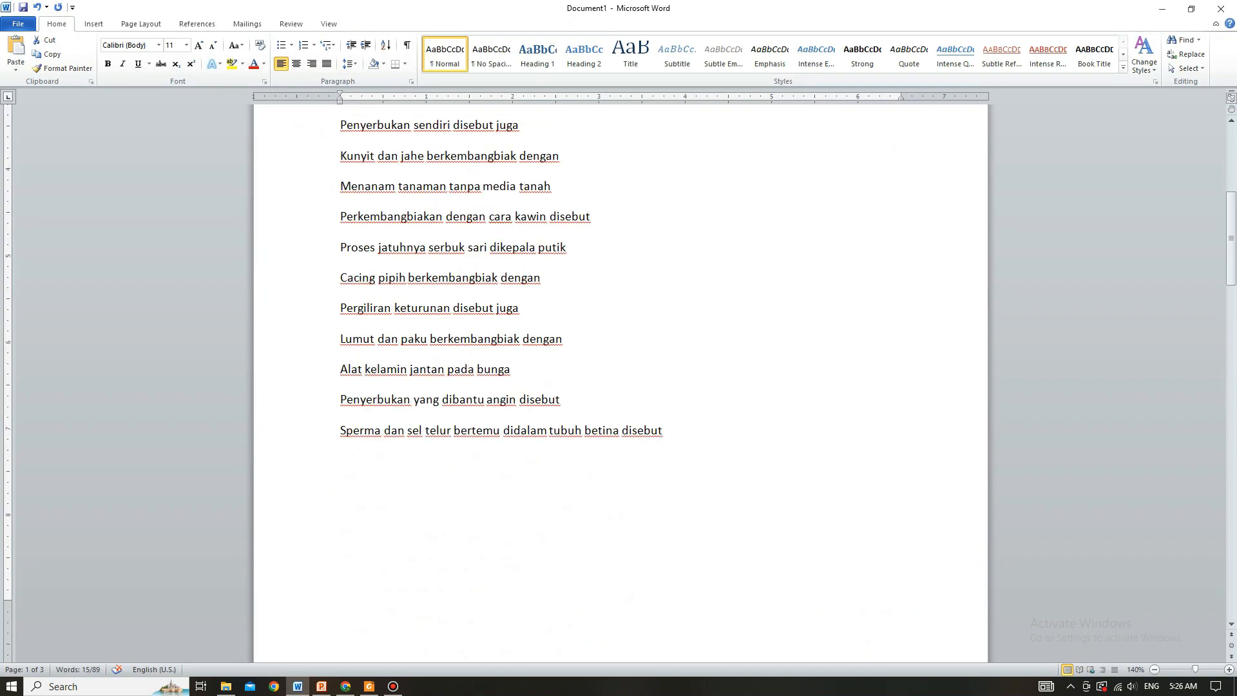
left_click(341, 345)
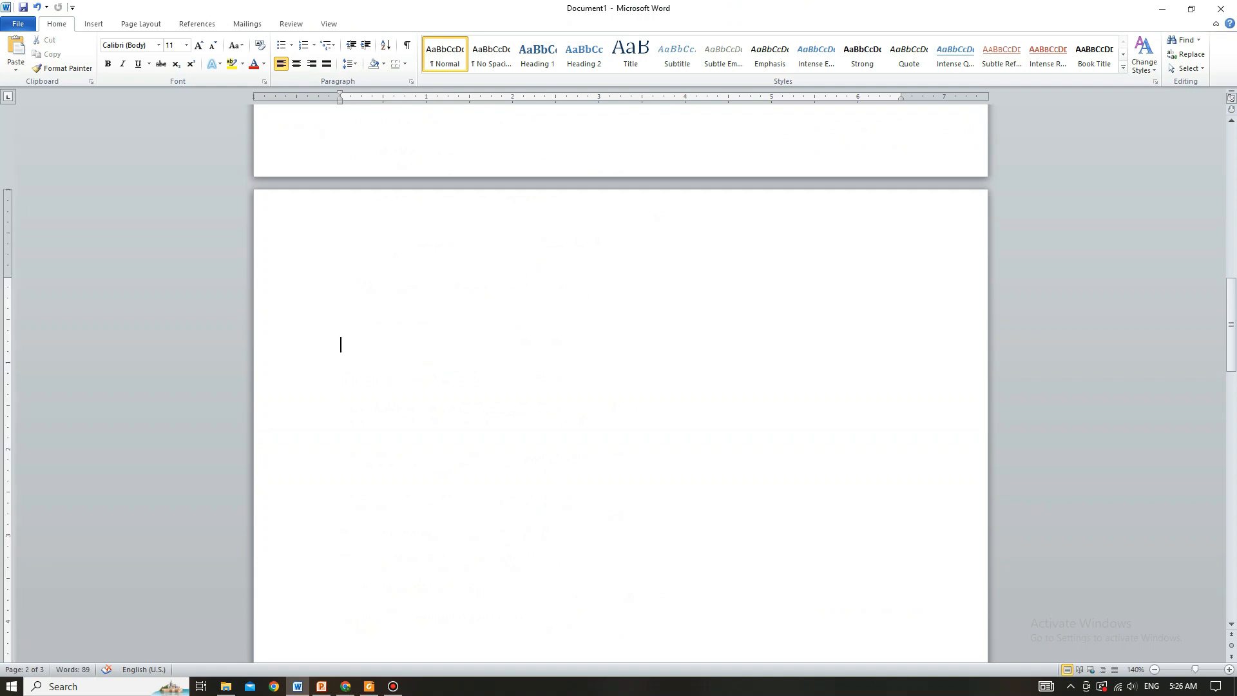
key("ctrl+v")
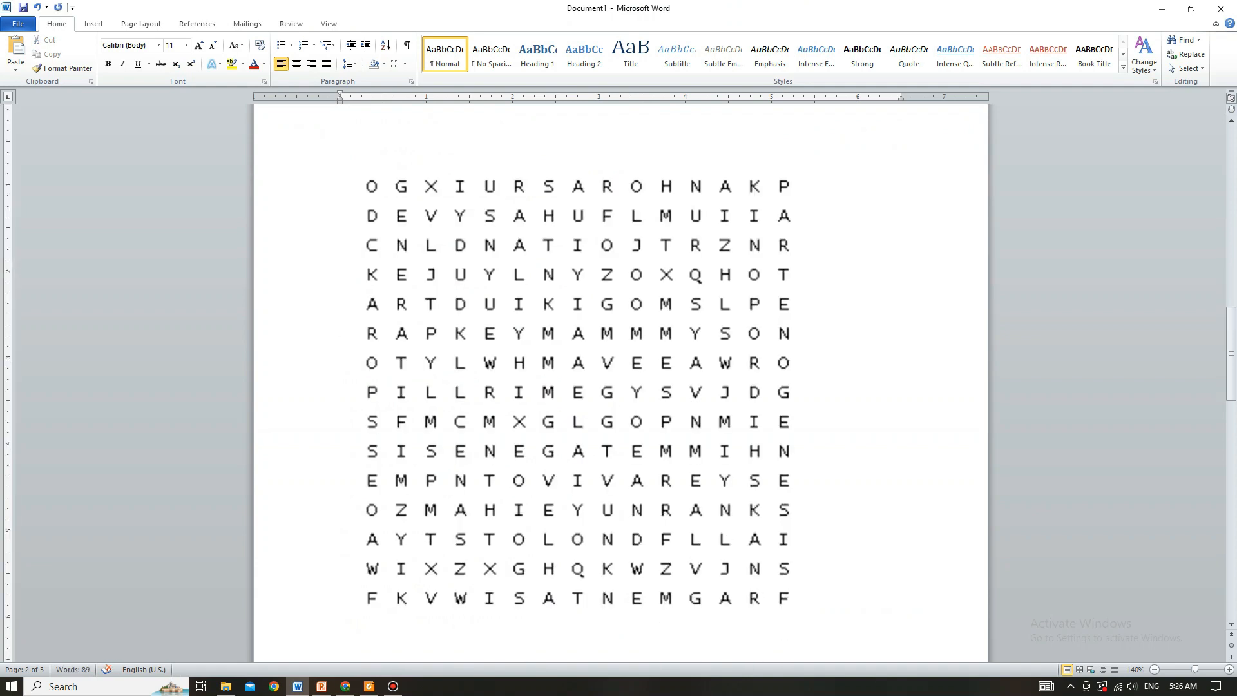
left_click(564, 500)
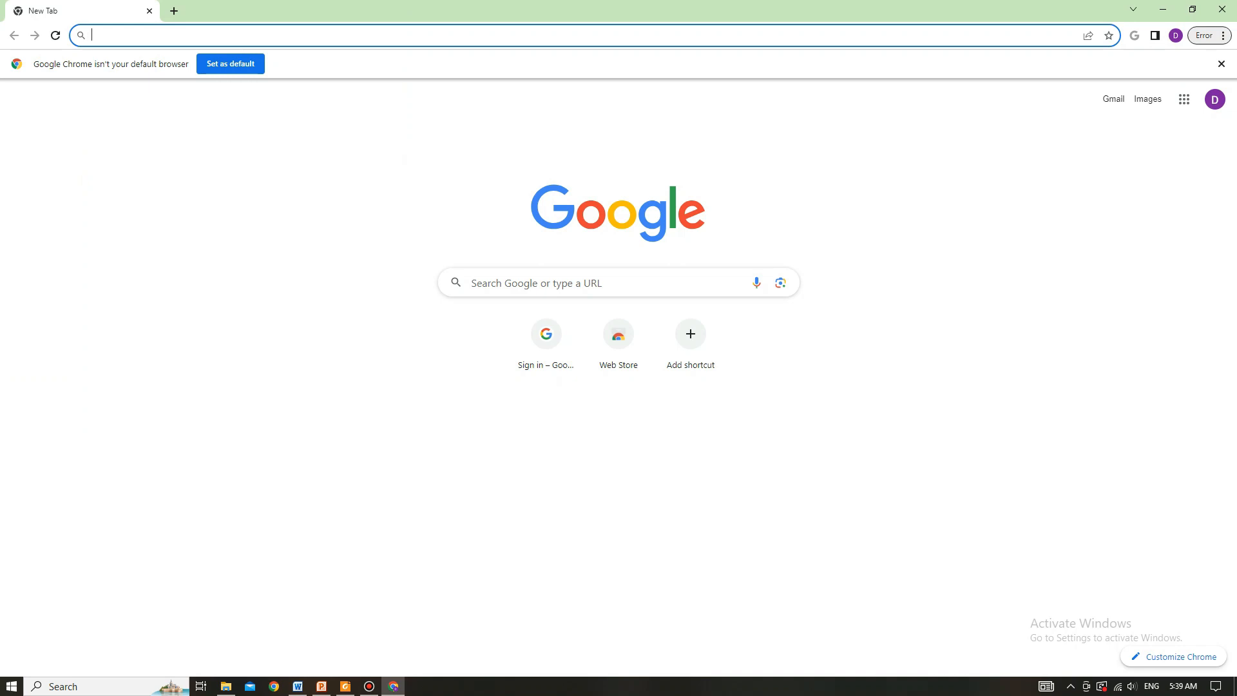
Step: Search Google for WORDWALL from the new Chrome tab
left_click(580, 283)
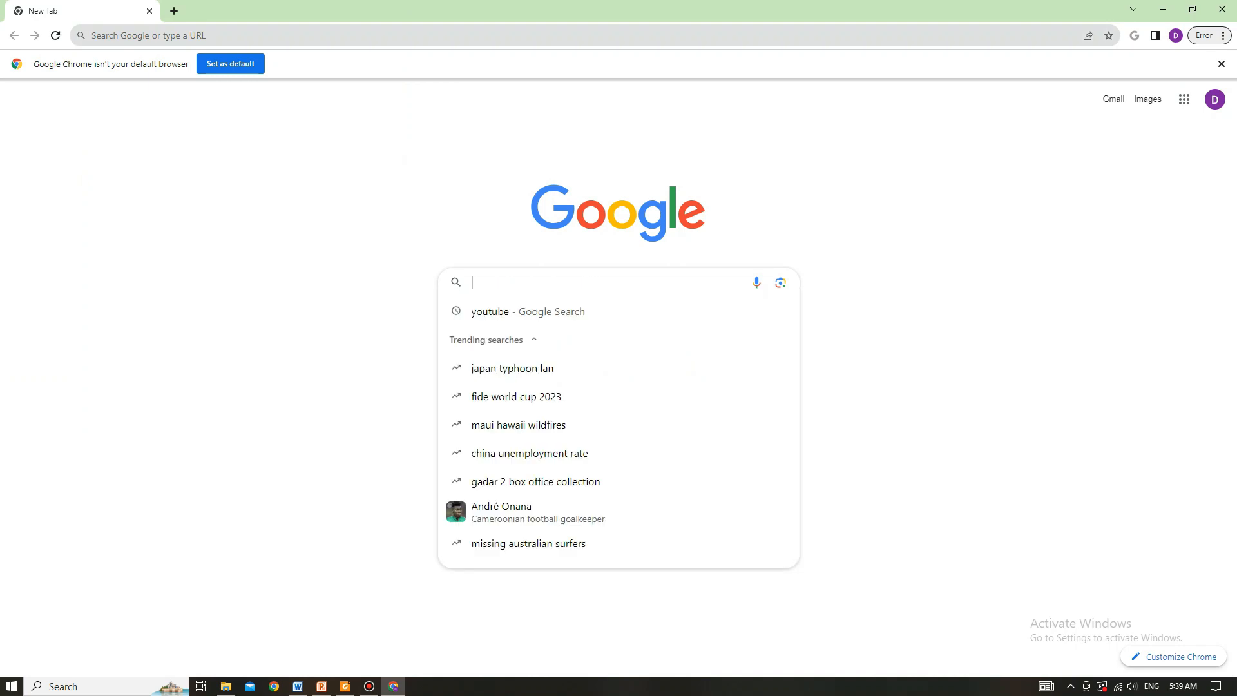
type("W")
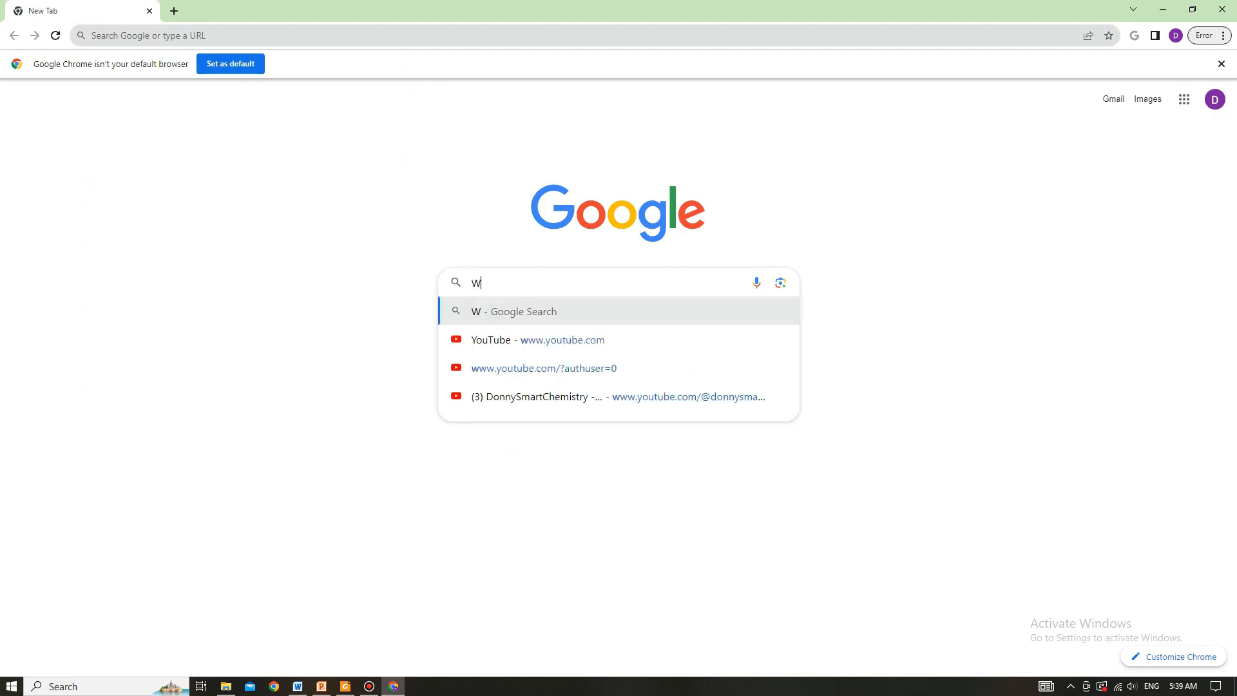
type("ORD")
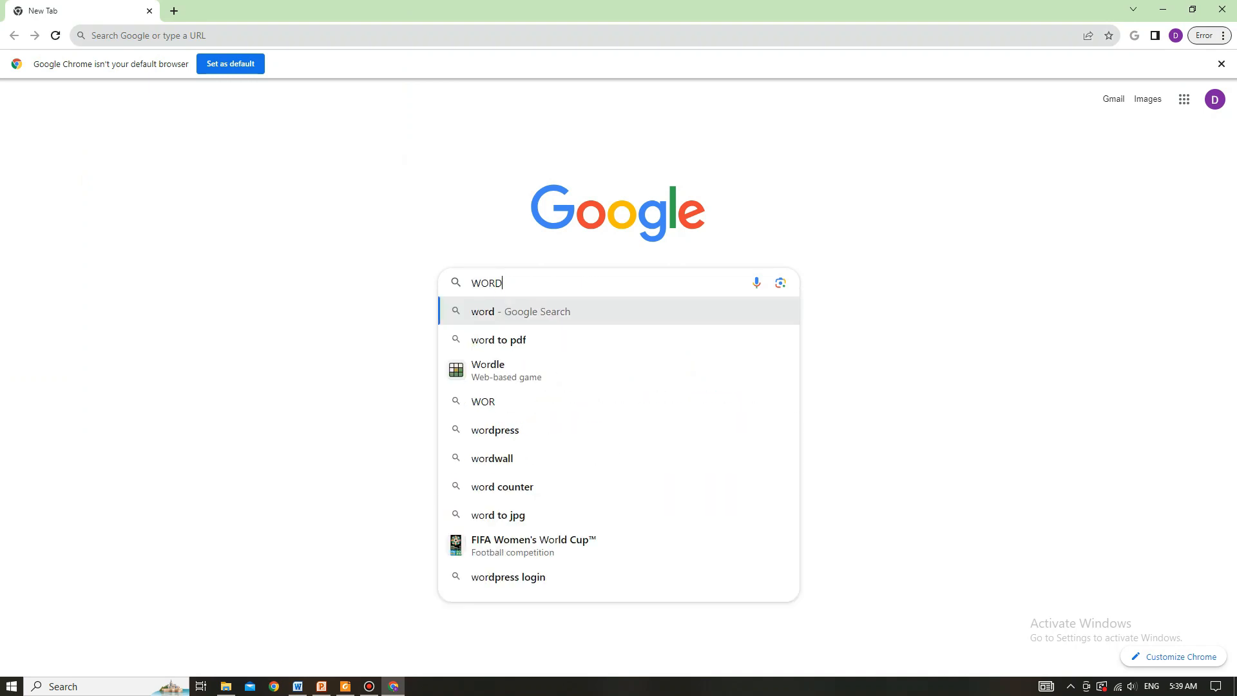
type("WALL")
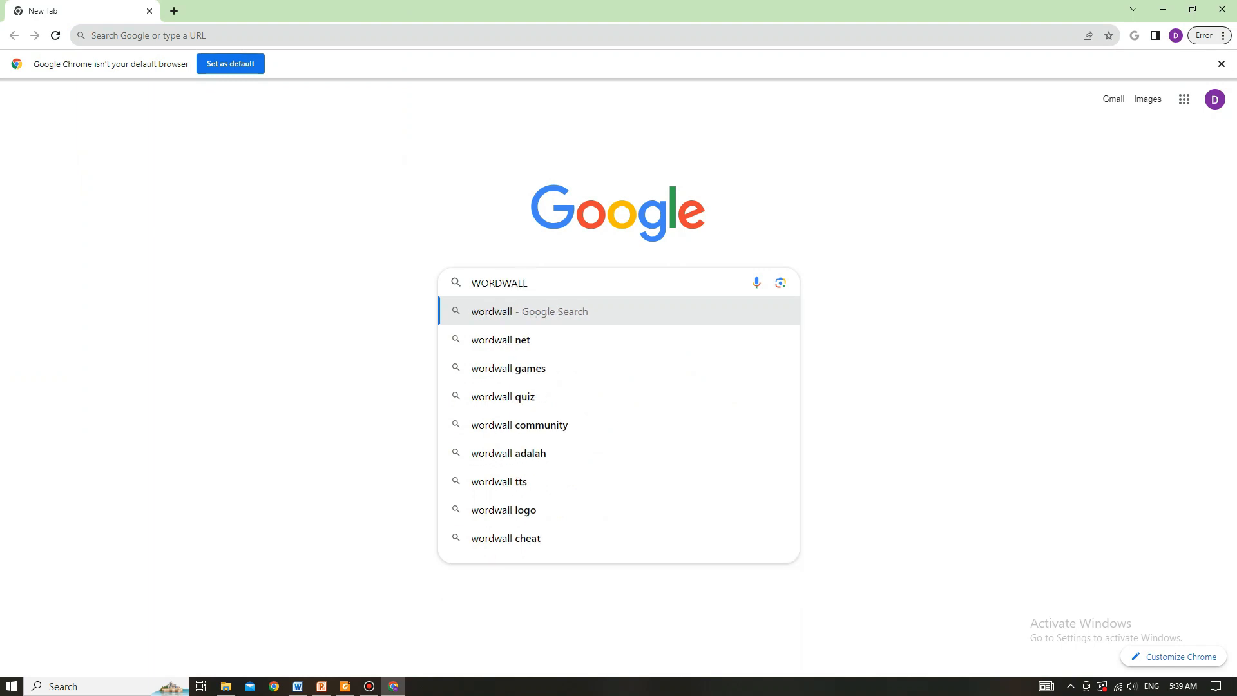
key("Return")
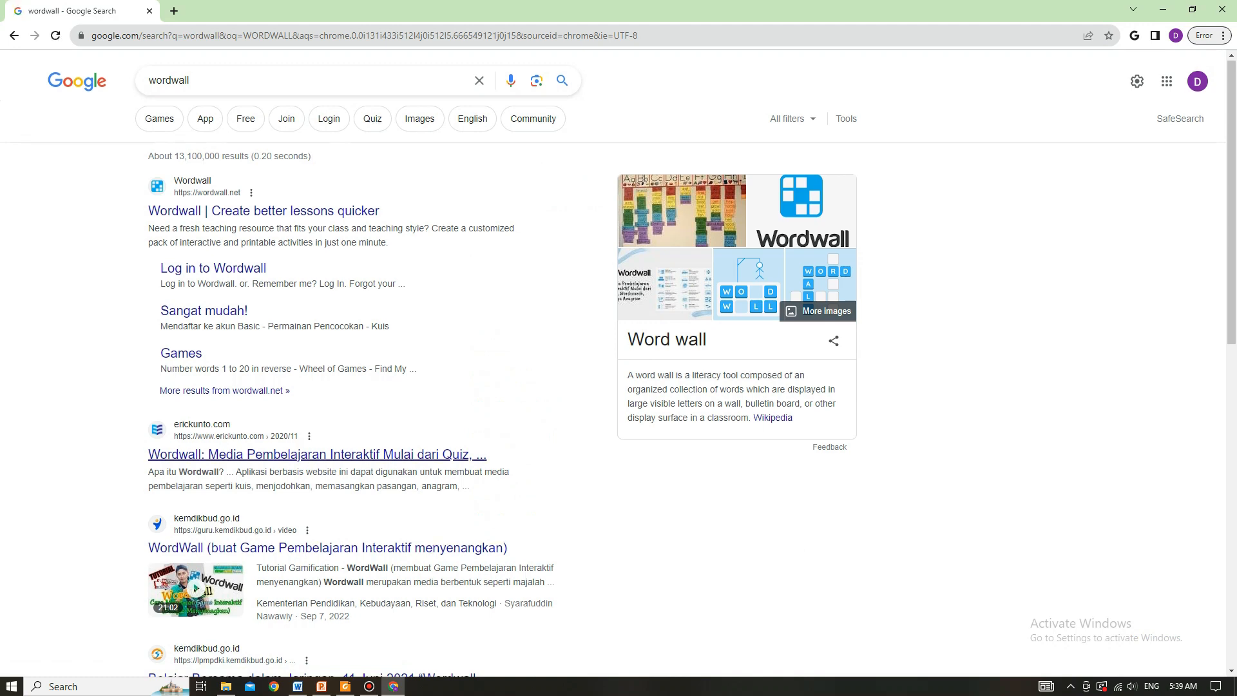
Step: Open the wordwall.net website from the search results and browse its templates as far as Wordsearch
scroll(322, 458, "down", 1)
scroll(322, 483, "up", 1)
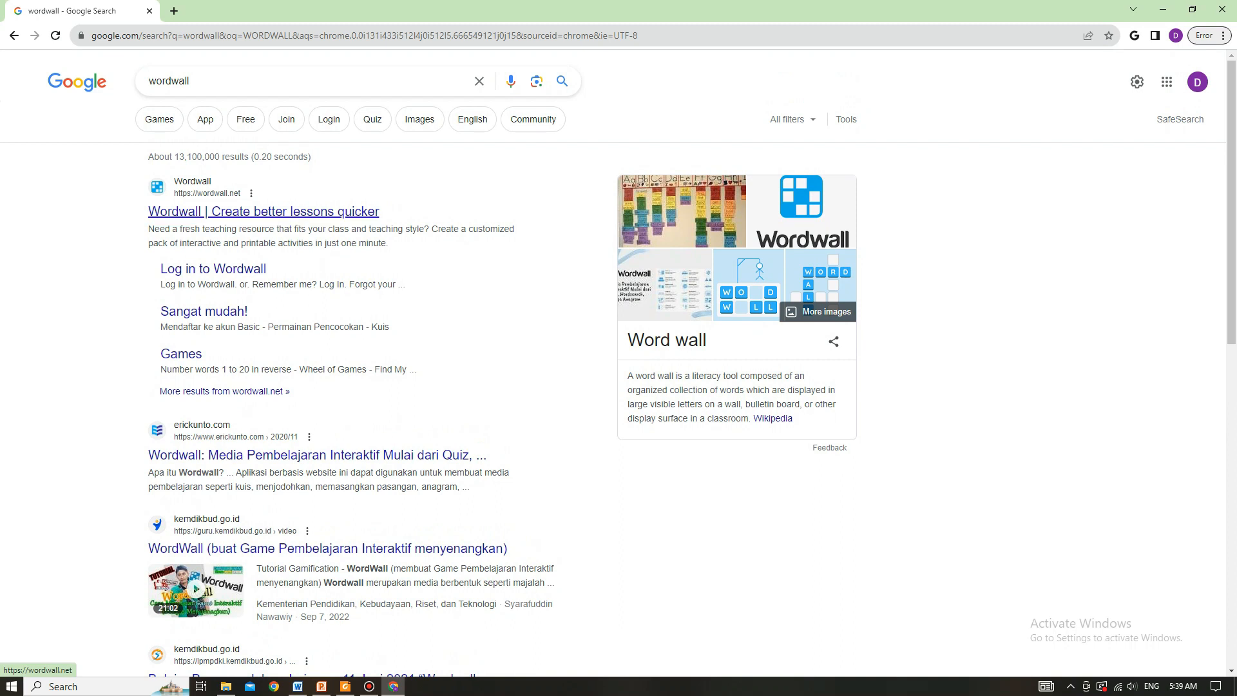
left_click(263, 211)
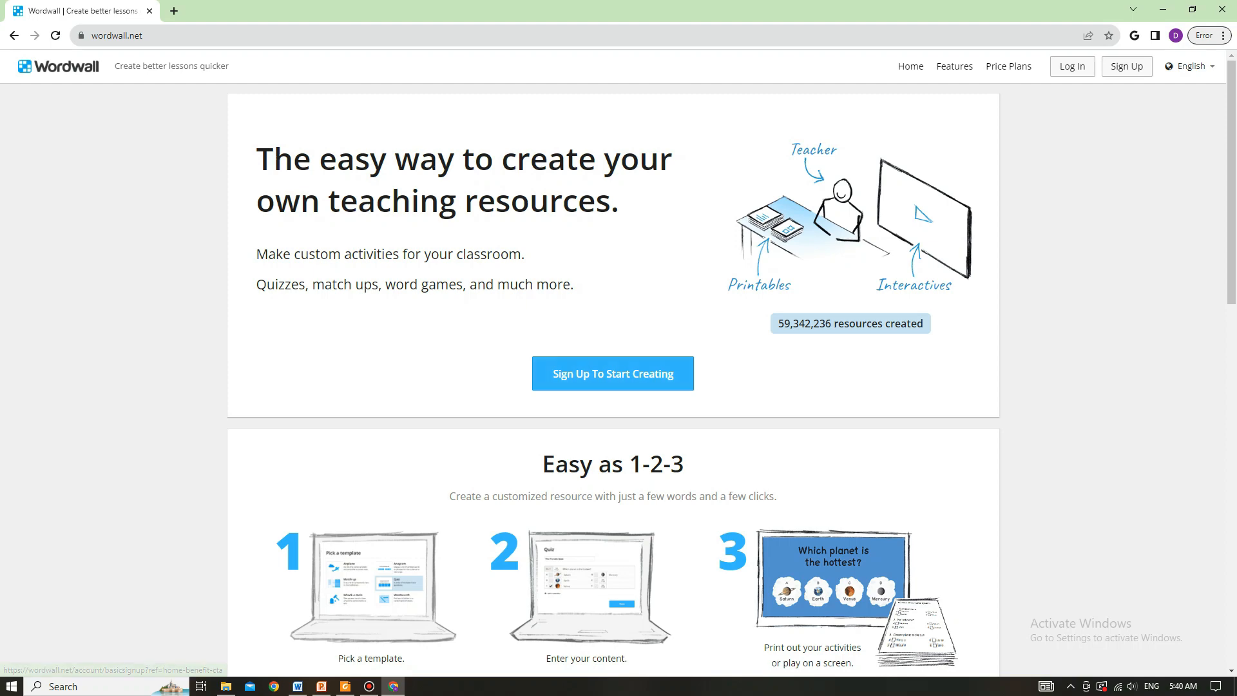
scroll(614, 361, "down", 6)
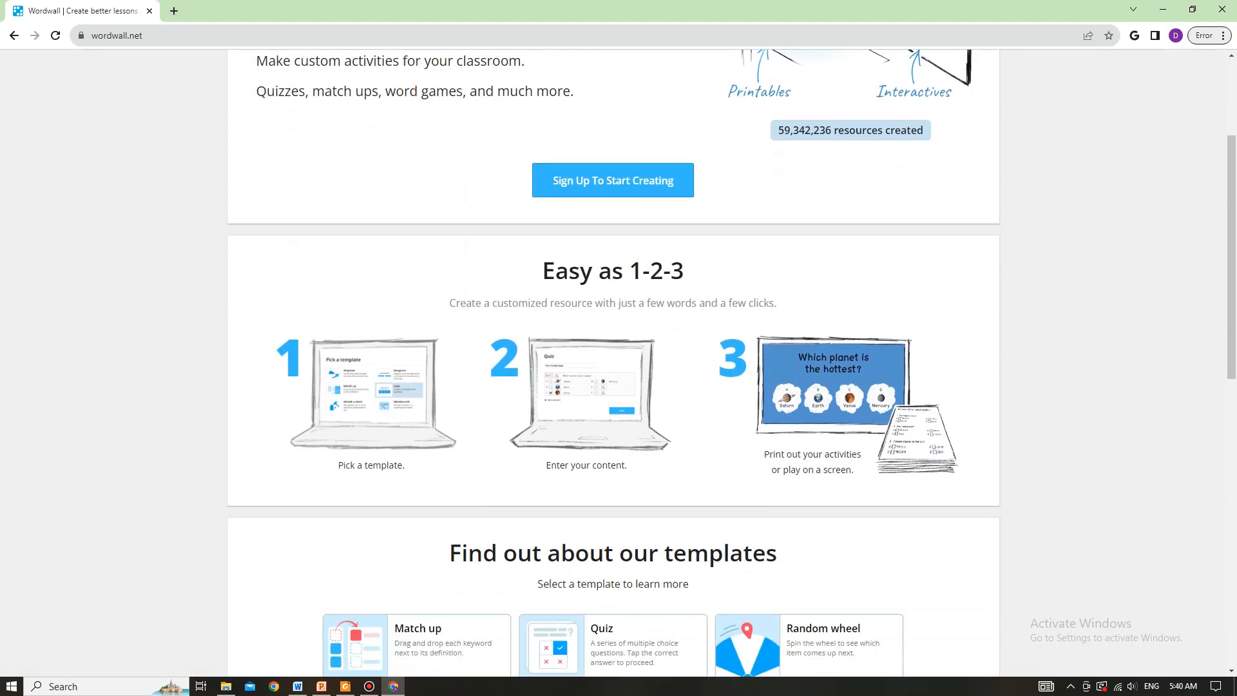
scroll(419, 283, "down", 3)
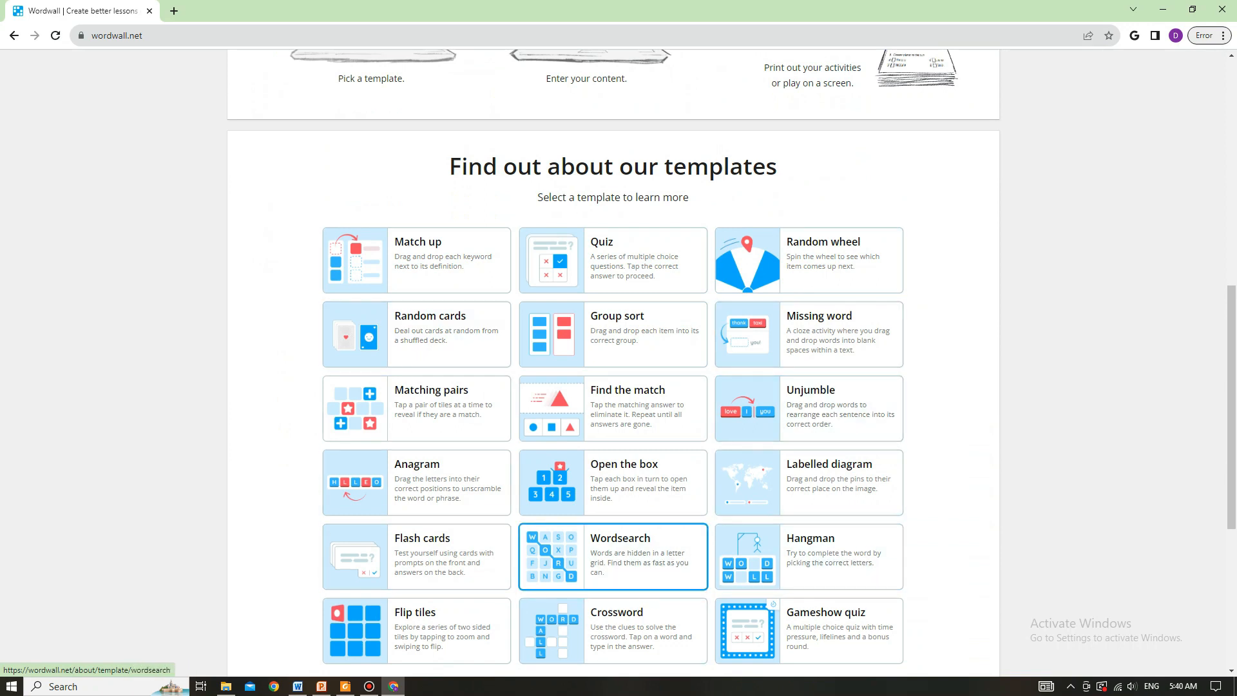
Step: Sign up for a Wordwall Basic account using the Google sign-in option
scroll(612, 490, "down", 1)
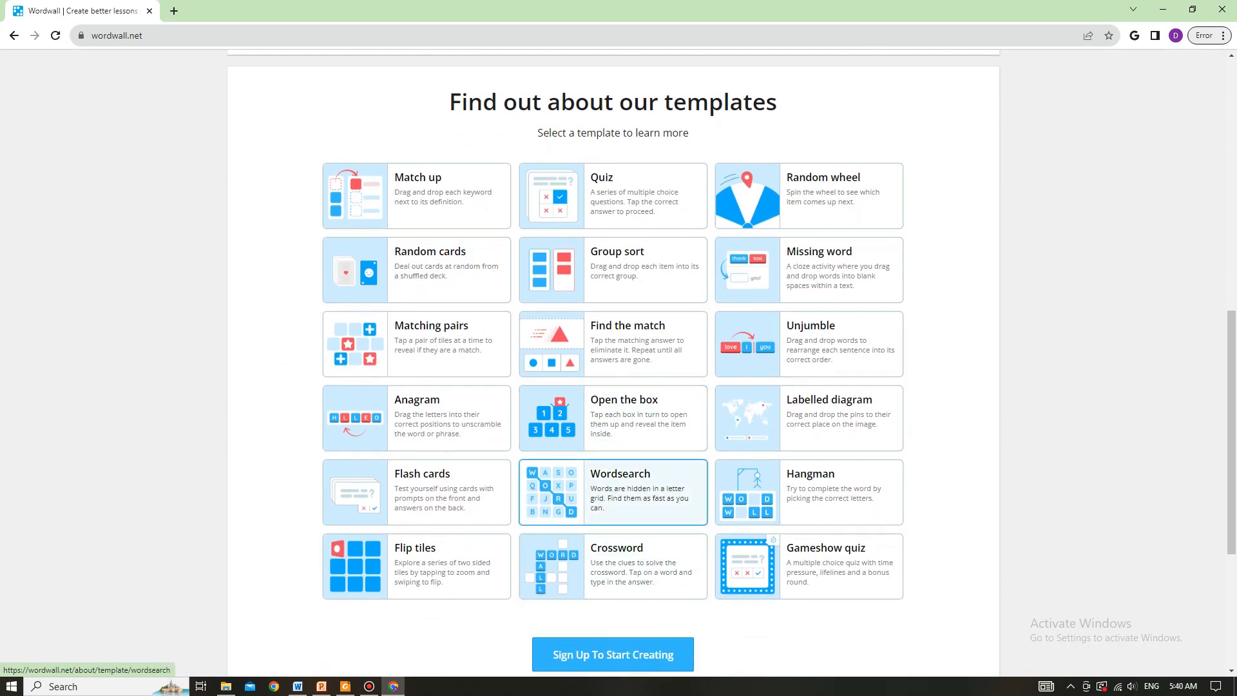
scroll(417, 496, "up", 1)
scroll(416, 503, "up", 9)
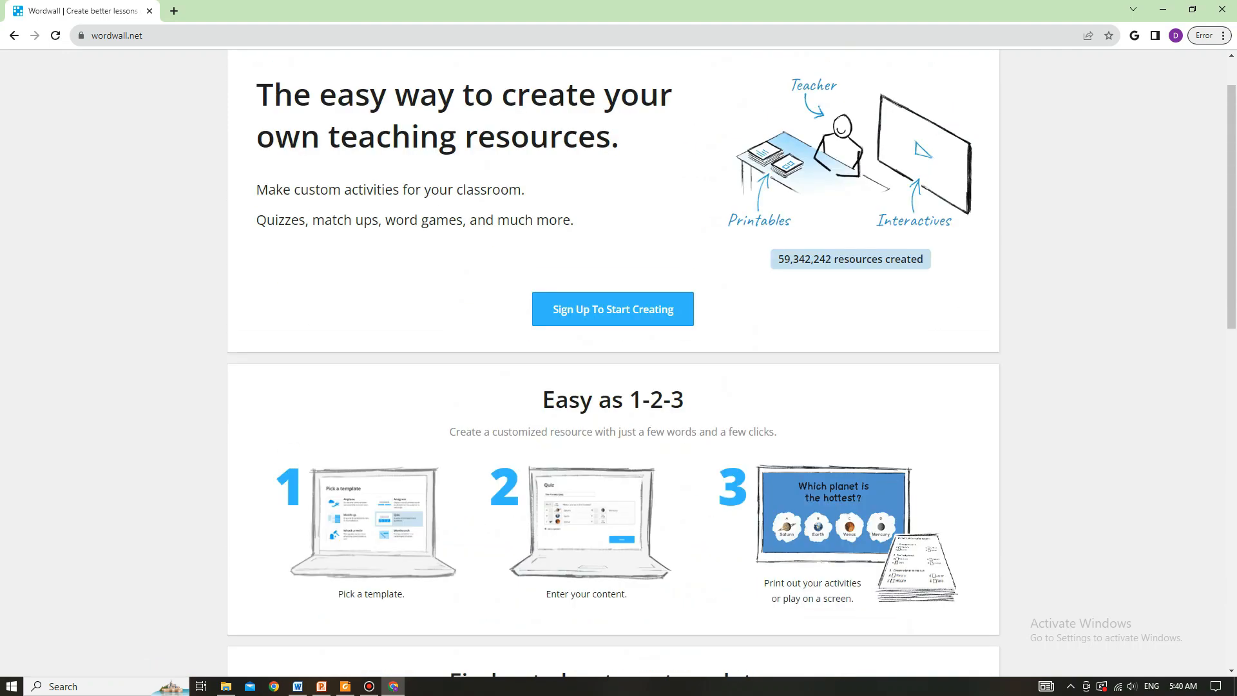
right_click(1036, 308)
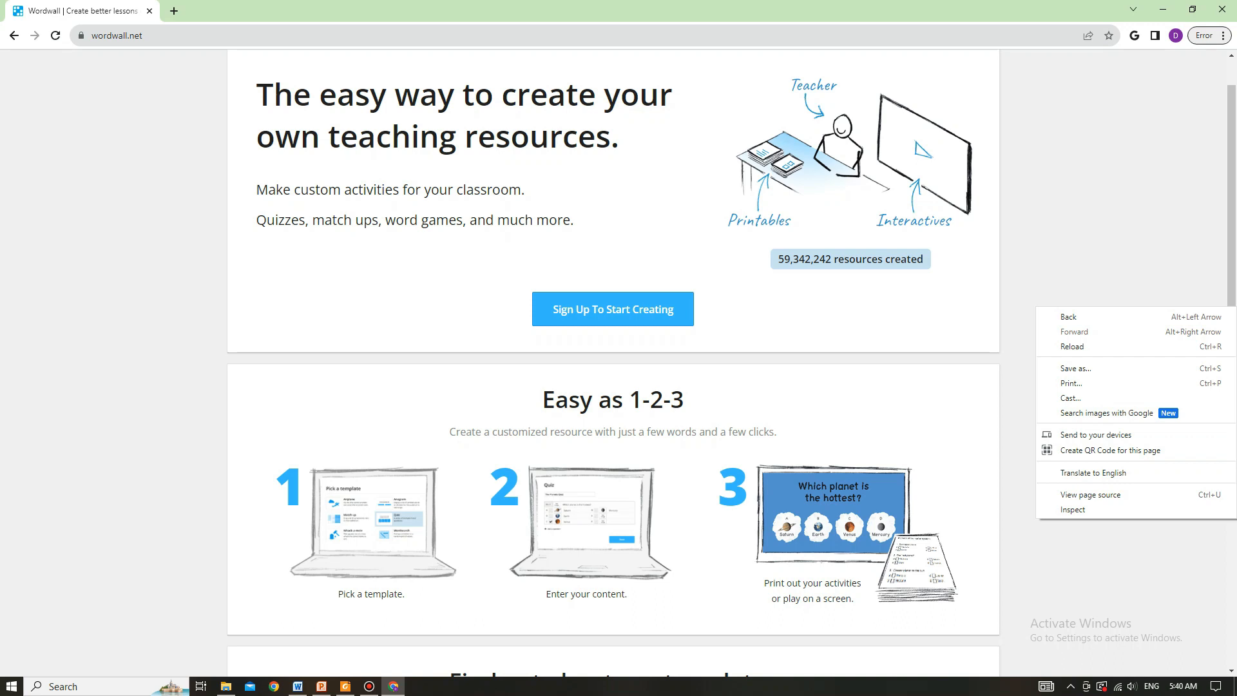
key("Escape")
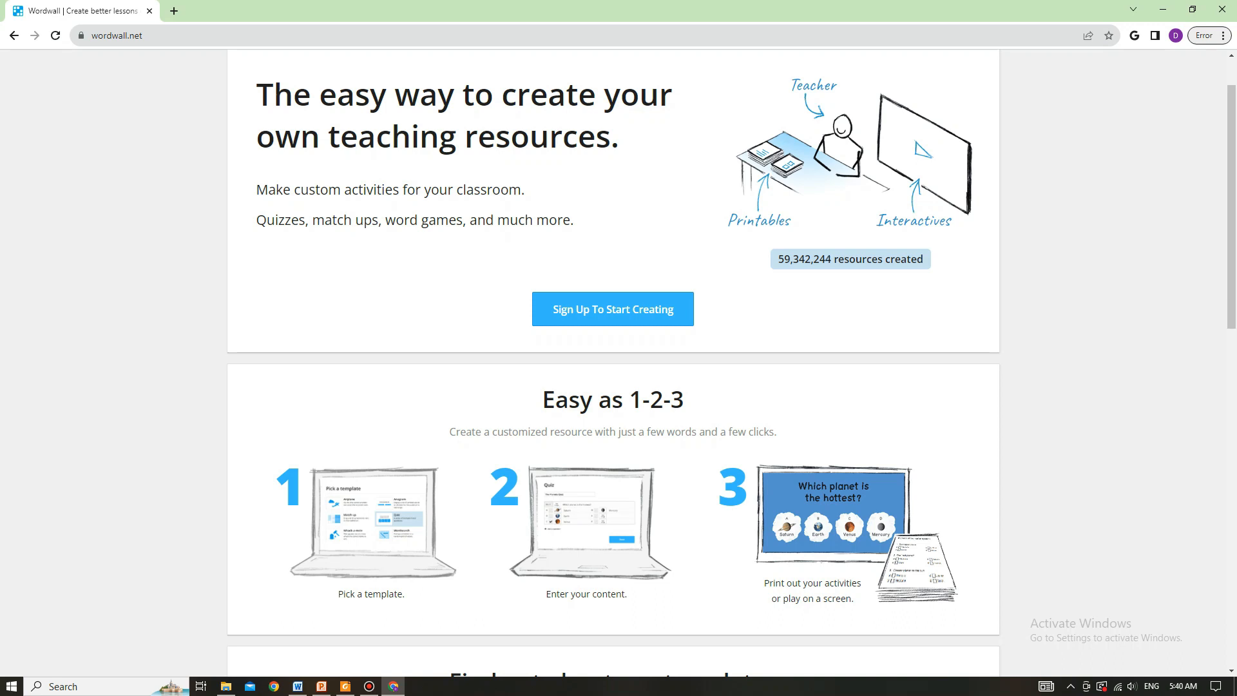
scroll(619, 361, "up", 1)
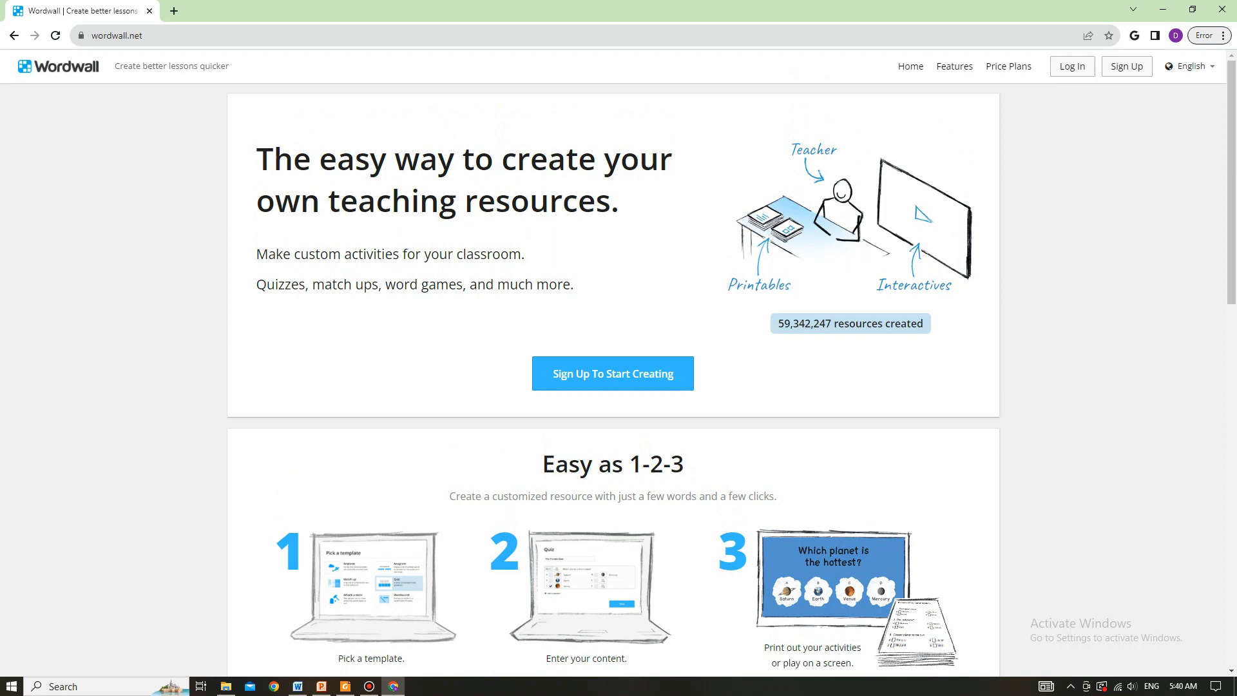
left_click(1127, 66)
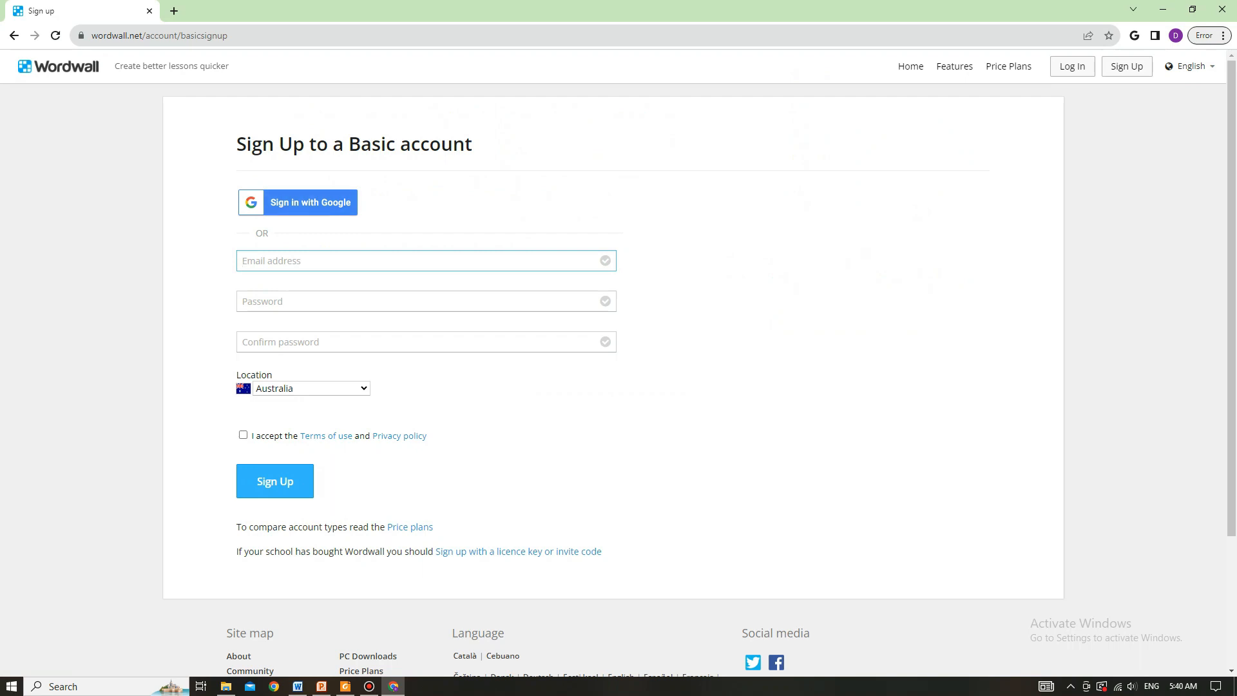
left_click(298, 203)
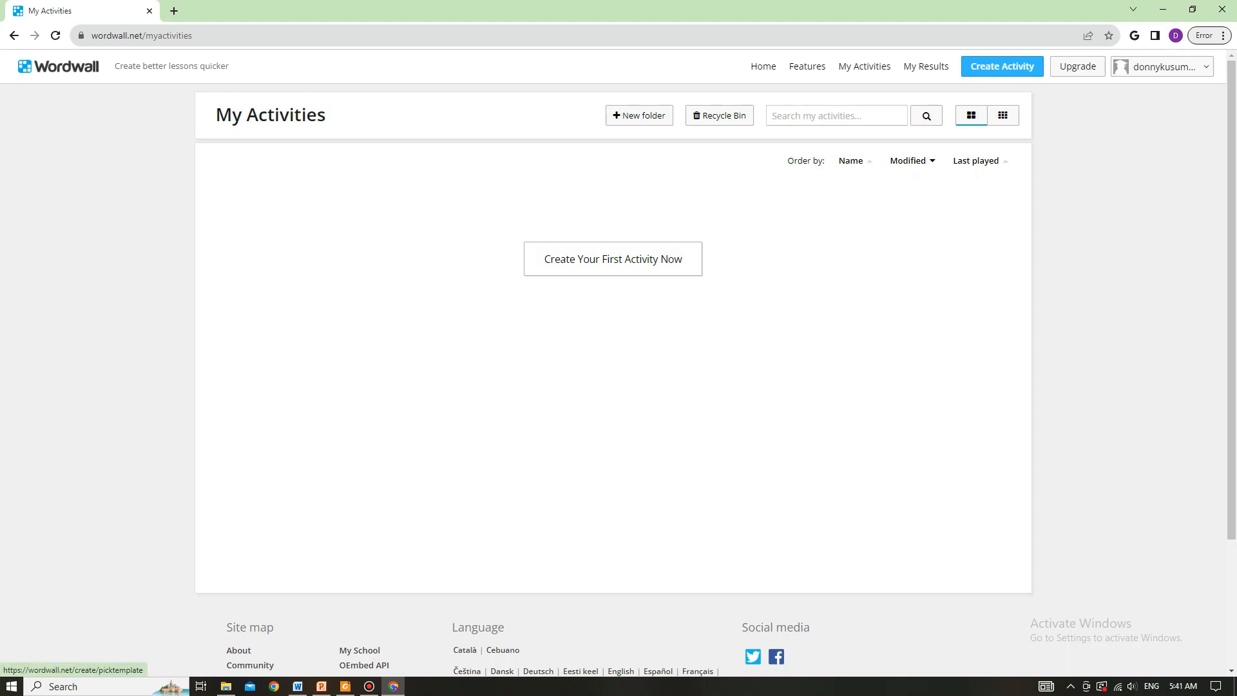
Step: Start creating the first activity and choose the Crossword template for it
left_click(613, 259)
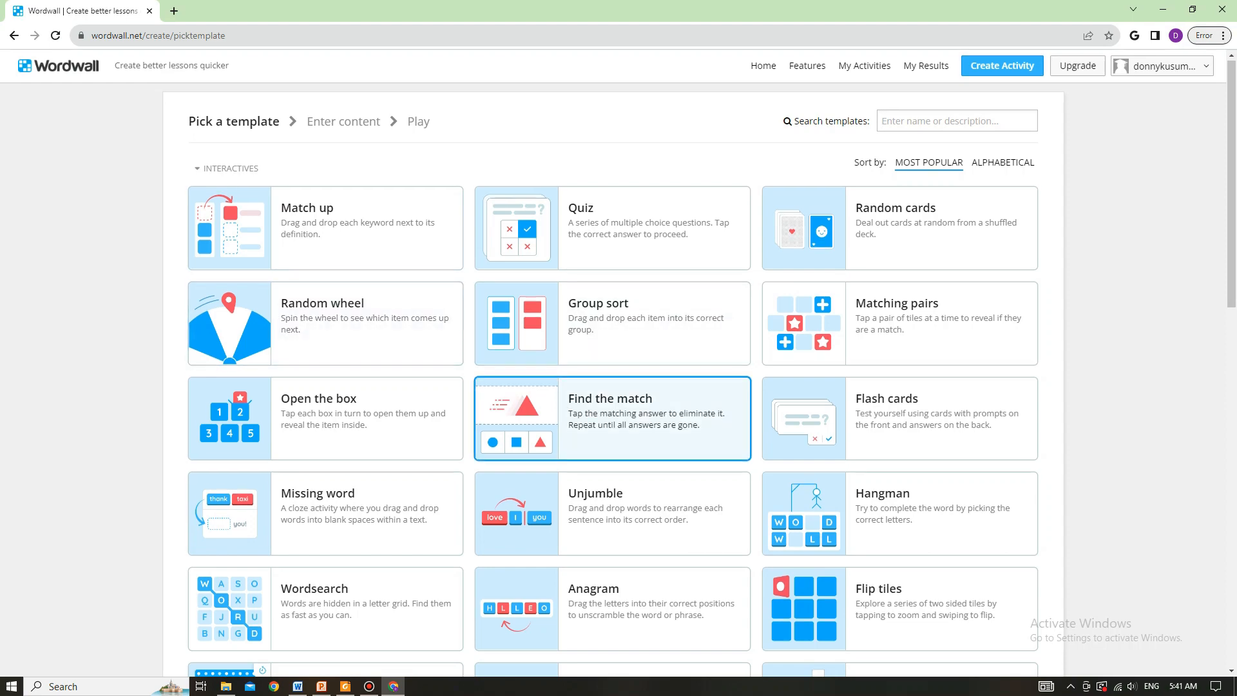
scroll(612, 405, "down", 5)
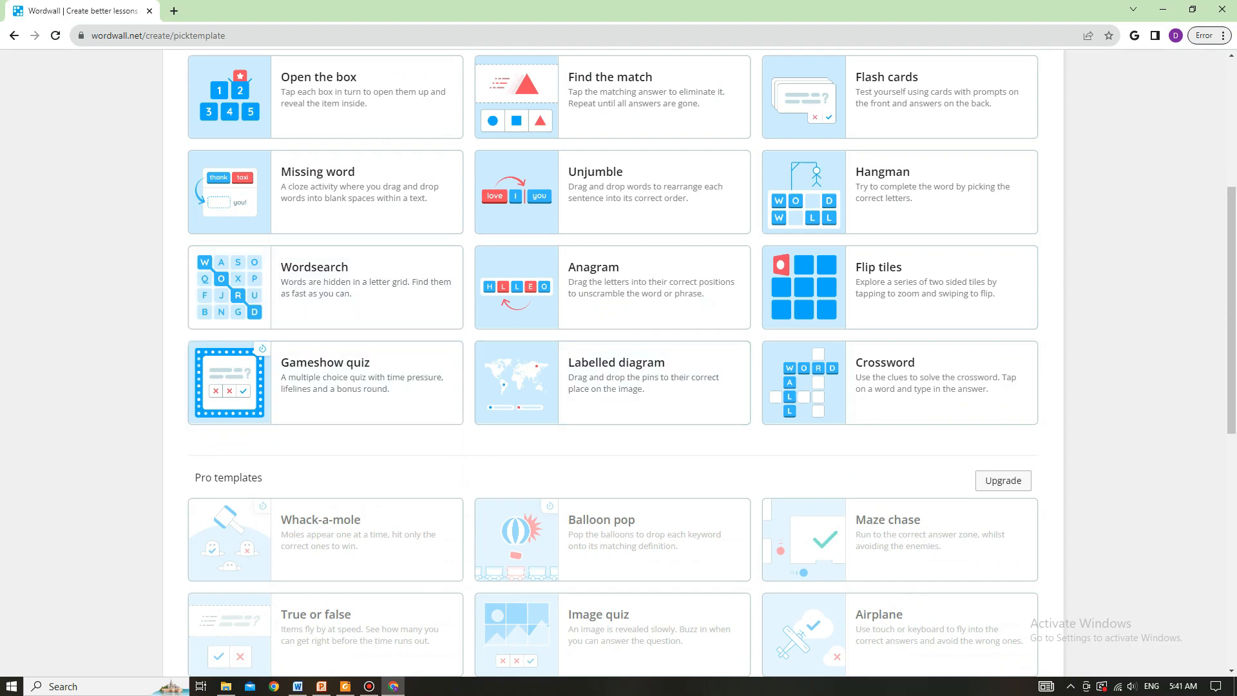
scroll(612, 290, "up", 4)
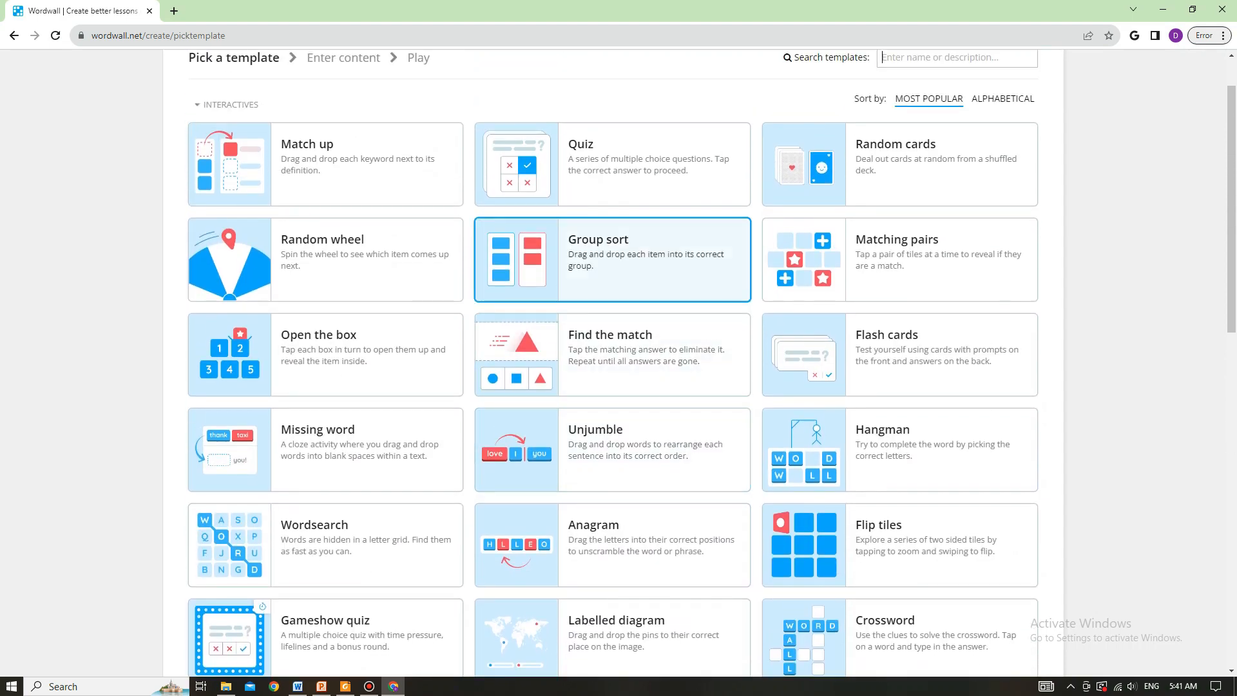
scroll(612, 258, "down", 4)
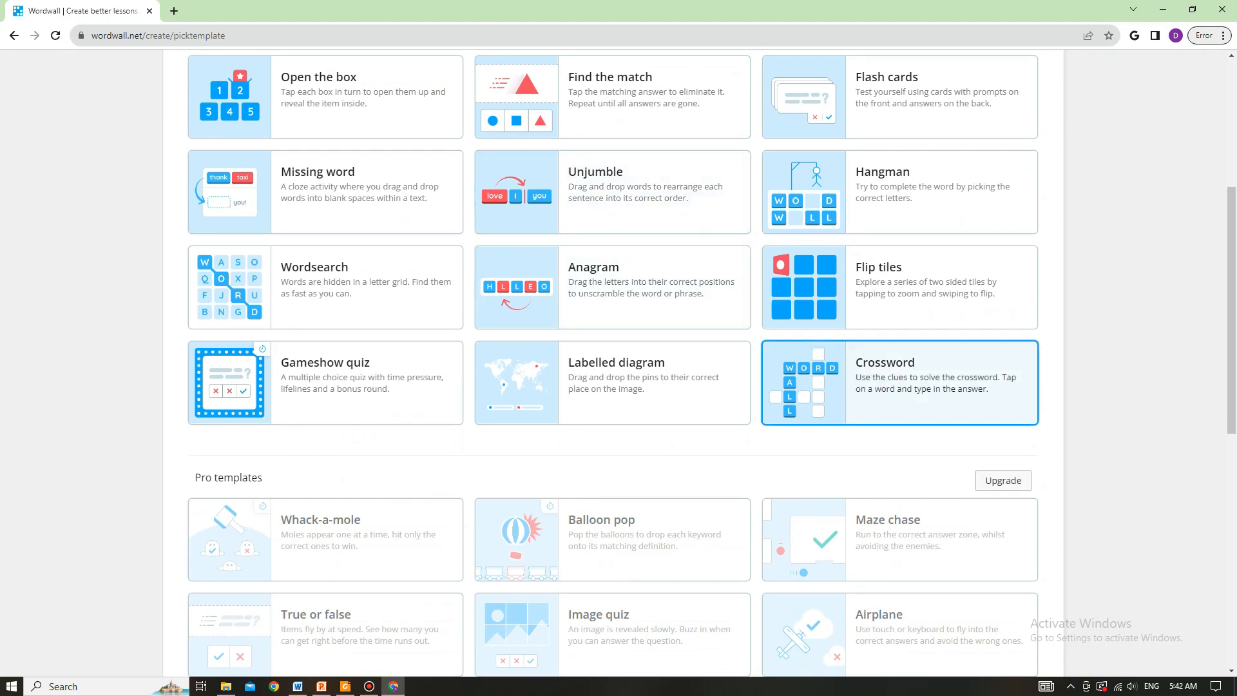
left_click(899, 383)
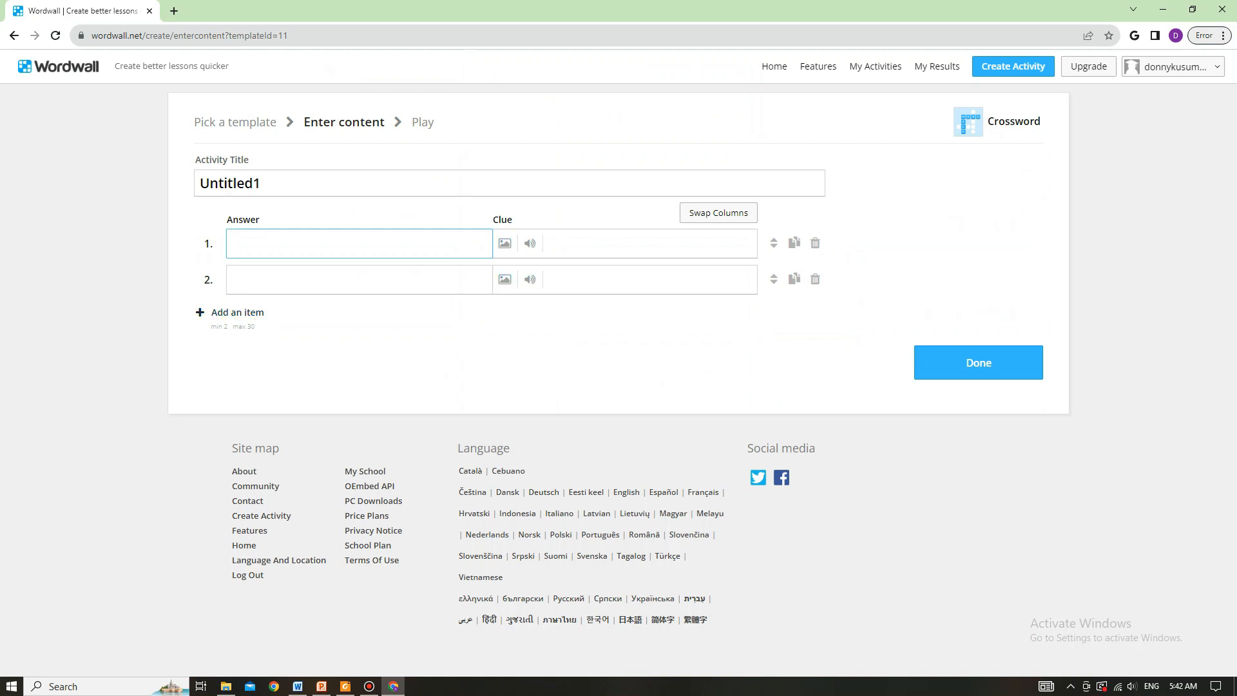
Step: Set the crossword's activity title to "Sistem Reproduksi Tumbuhan Dan Hewan"
left_click_drag(261, 183, 197, 183)
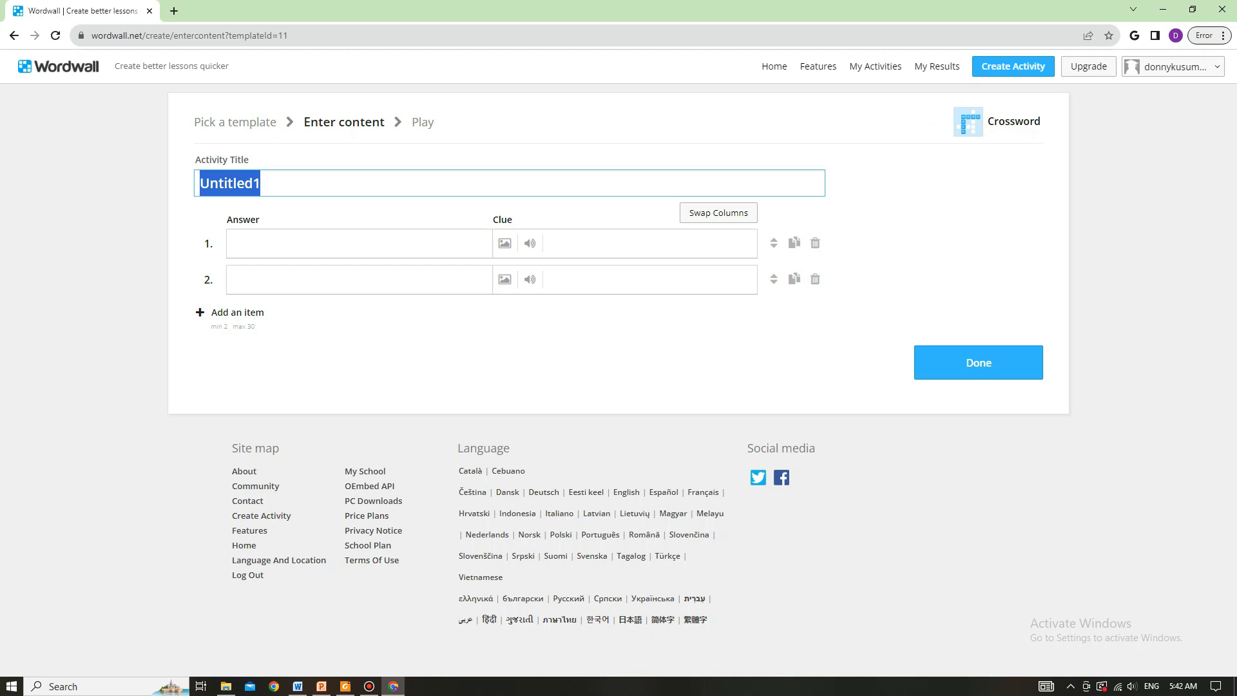
type("sISTE")
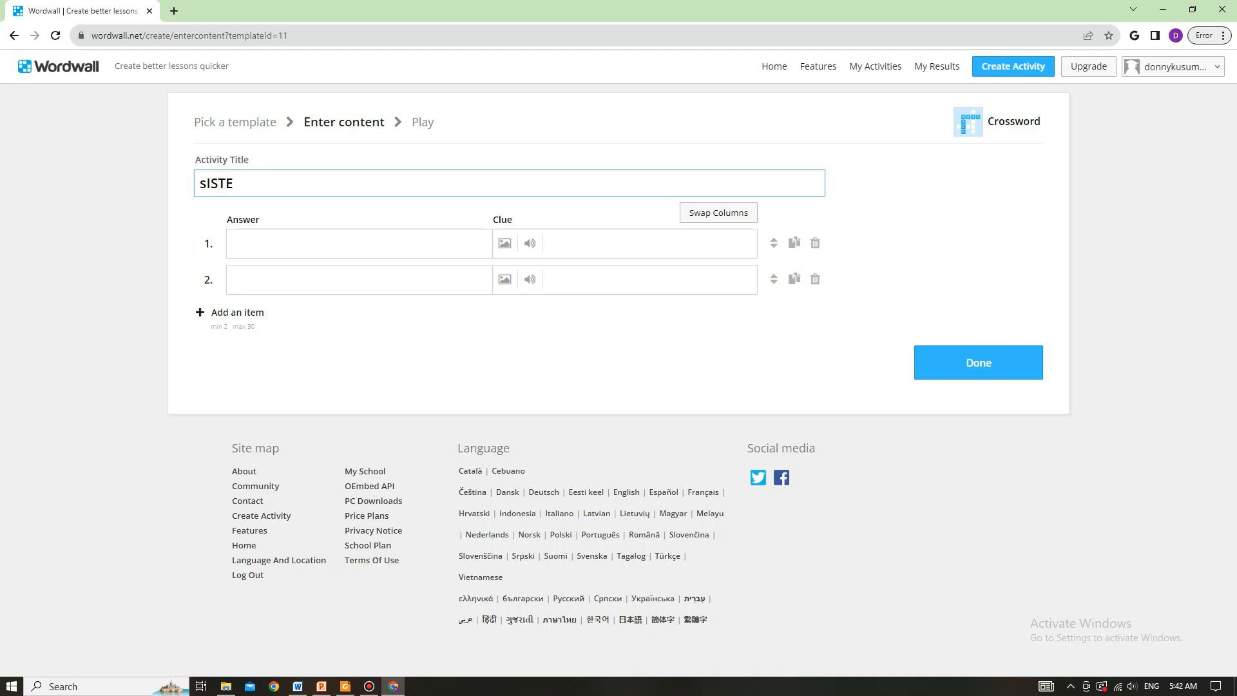
key("BackSpace")
key("BackSpace")
key("BackSpace")
key("BackSpace")
key("BackSpace")
type("Sistem Reproduksi ")
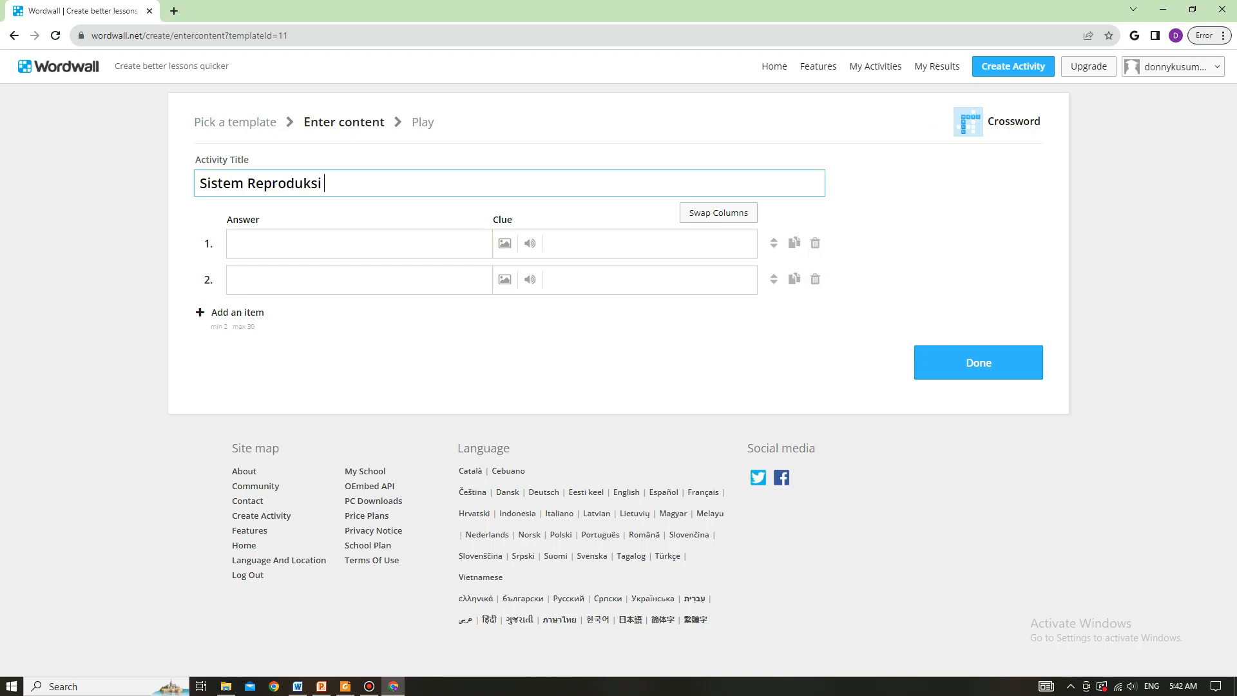
type("Tumbuhan Dan H")
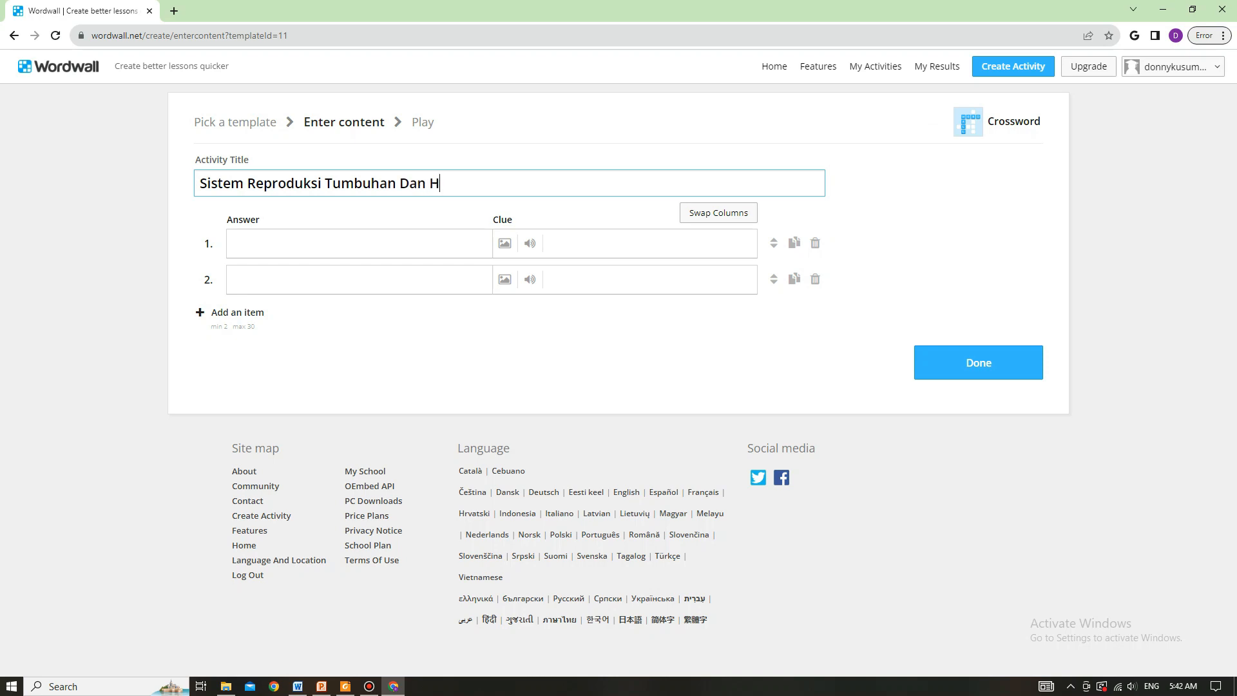
type("ewan")
Step: Copy "Perkembangbiakan tanpa kawin" from the Word document and paste it in Chrome as the clue of crossword item 1
left_click(298, 686)
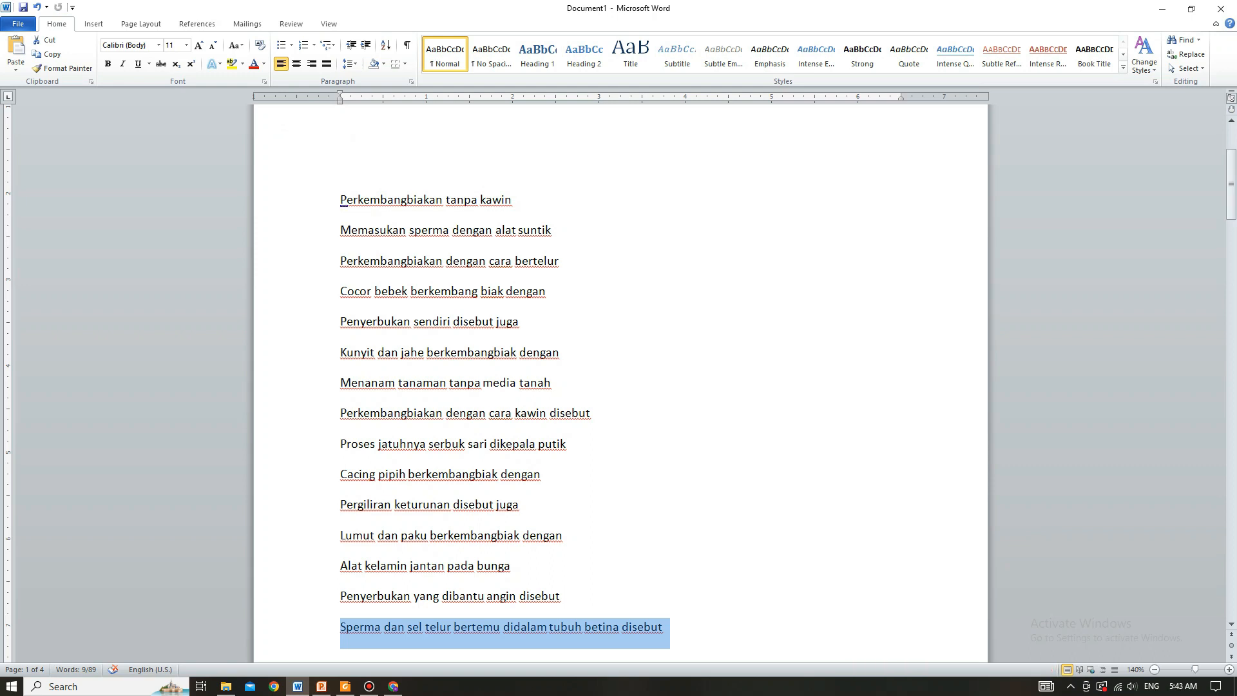
left_click_drag(342, 200, 515, 201)
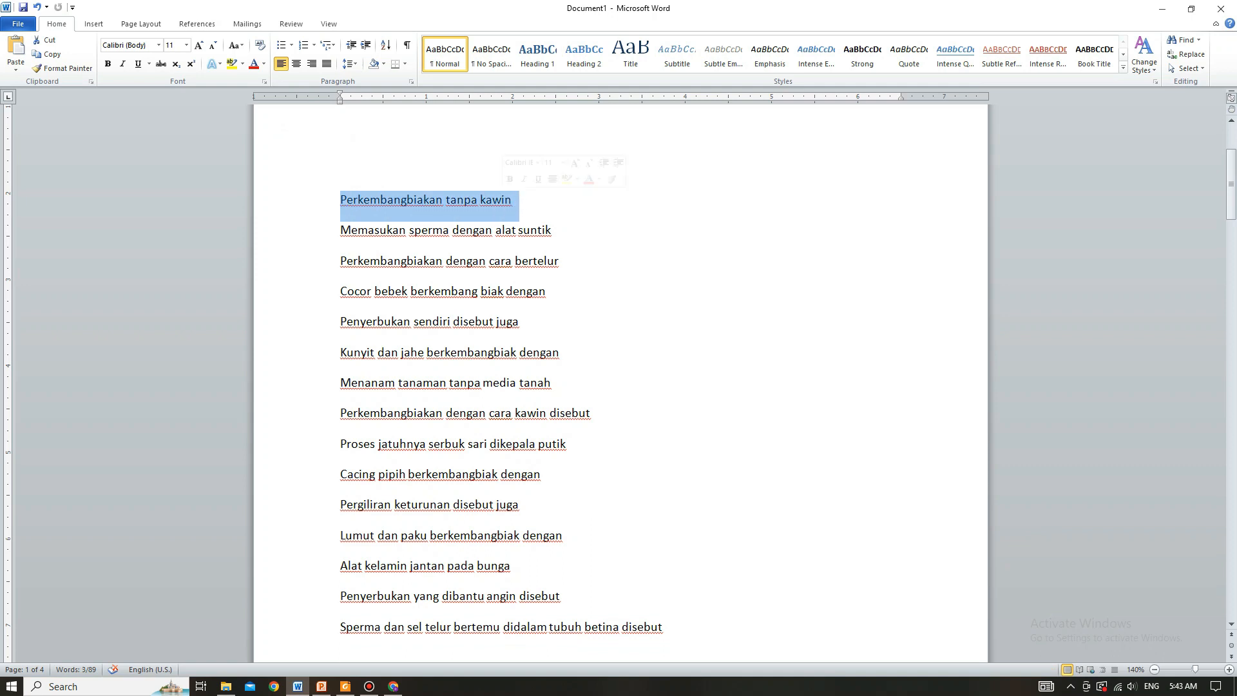
right_click(505, 200)
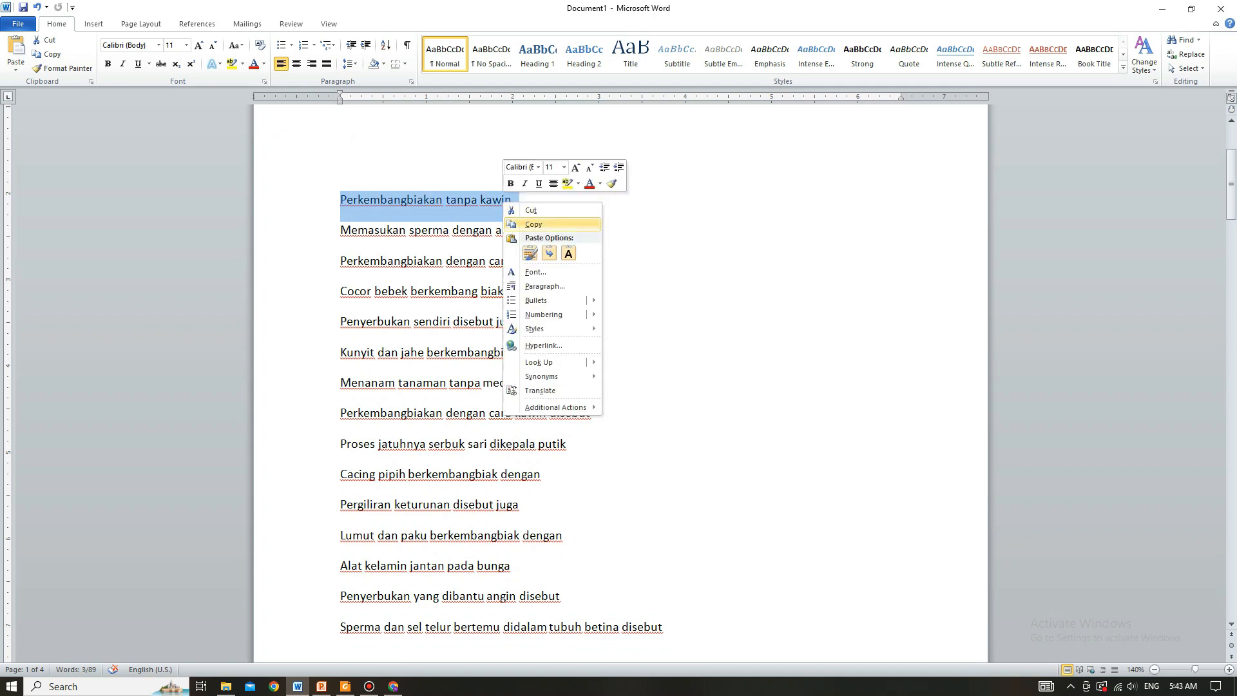
left_click(525, 221)
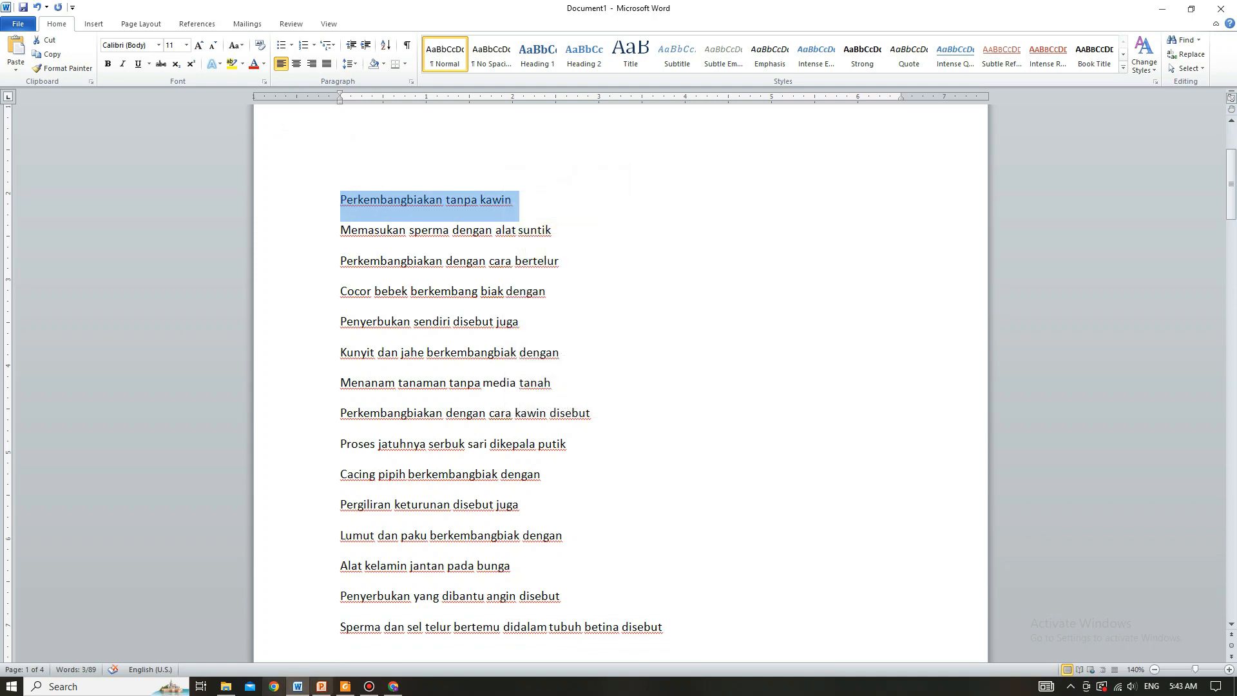
left_click(393, 687)
left_click(599, 244)
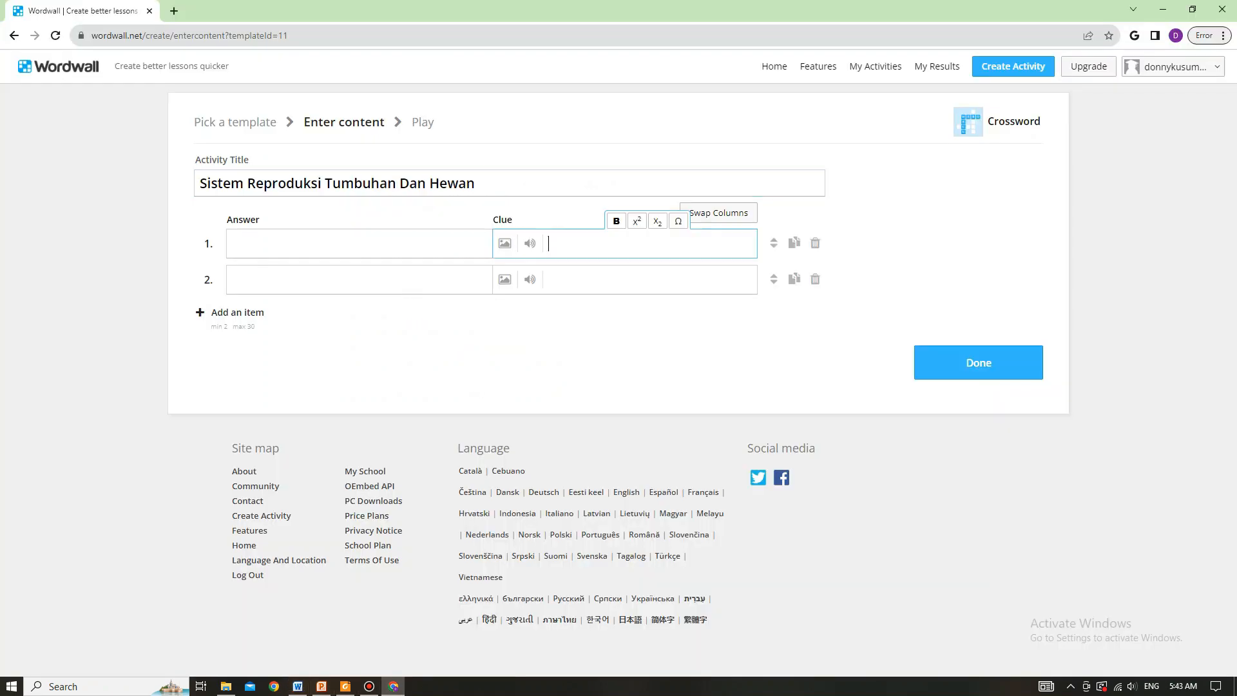
key("ctrl+v")
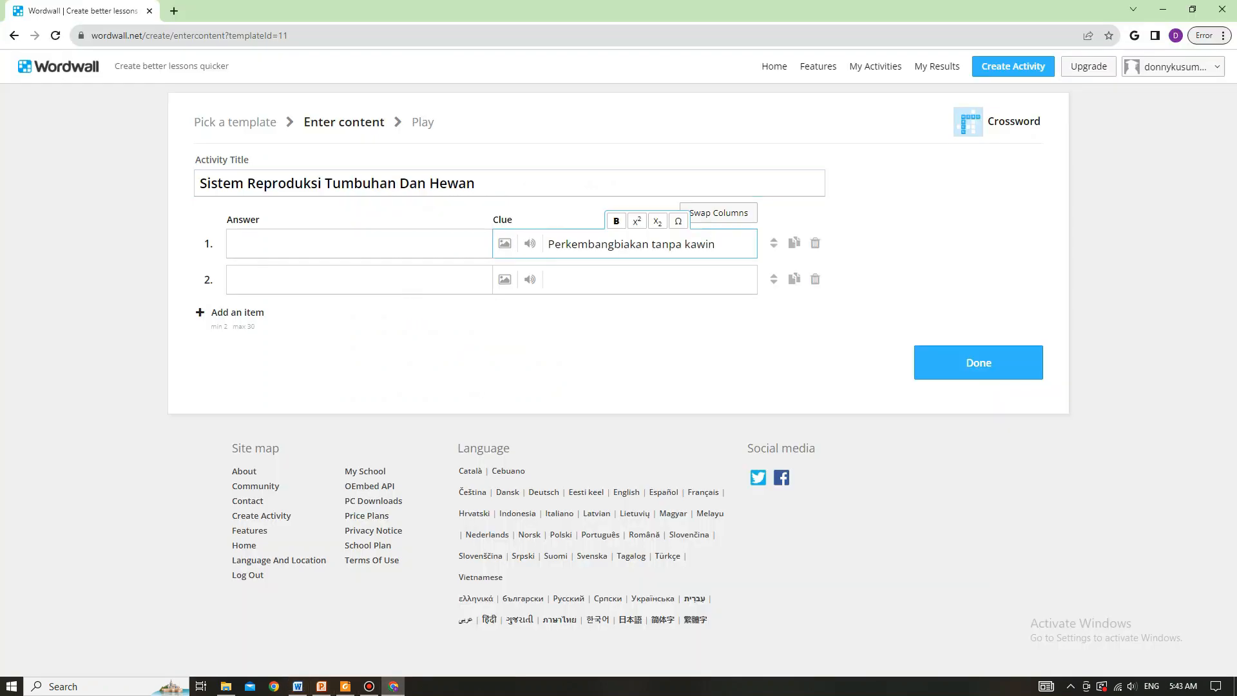
Step: Copy "Memasukan sperma dengan alat suntik" from the Word document and paste it as the clue of item 2 in Wordwall
key("alt+Tab")
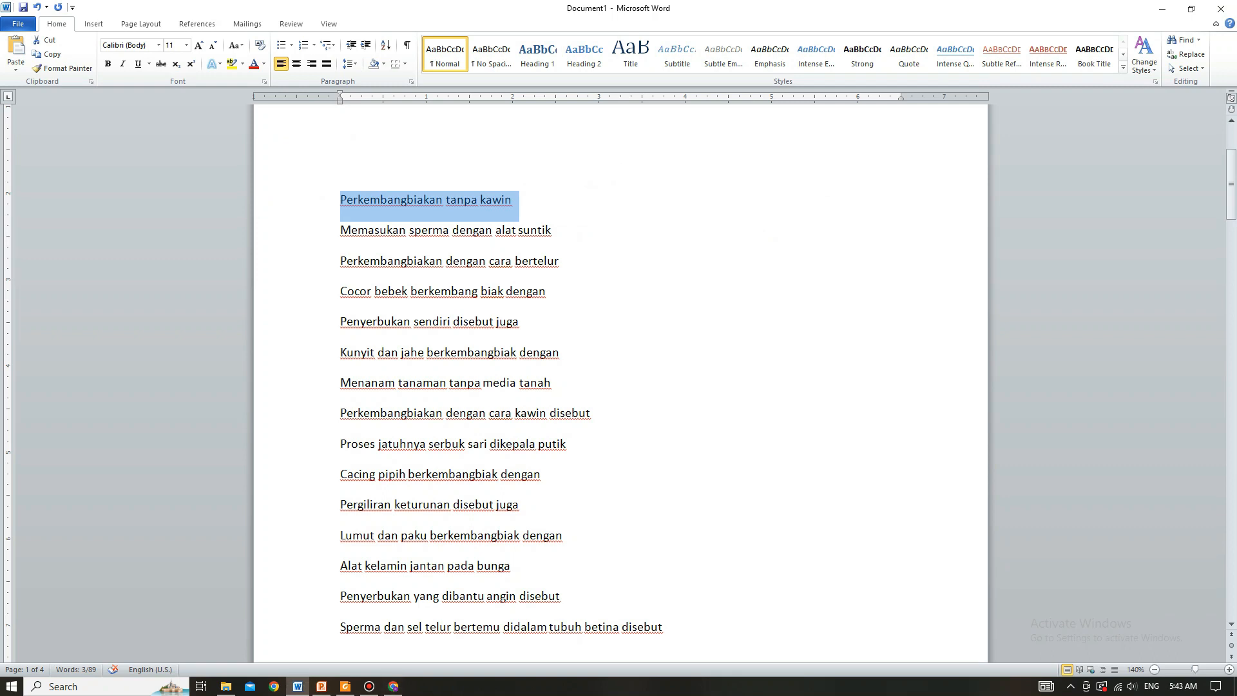
mouse_move(340, 230)
left_mouse_down()
mouse_move(532, 230)
mouse_move(340, 230)
left_mouse_up()
left_click(538, 230)
right_click(364, 240)
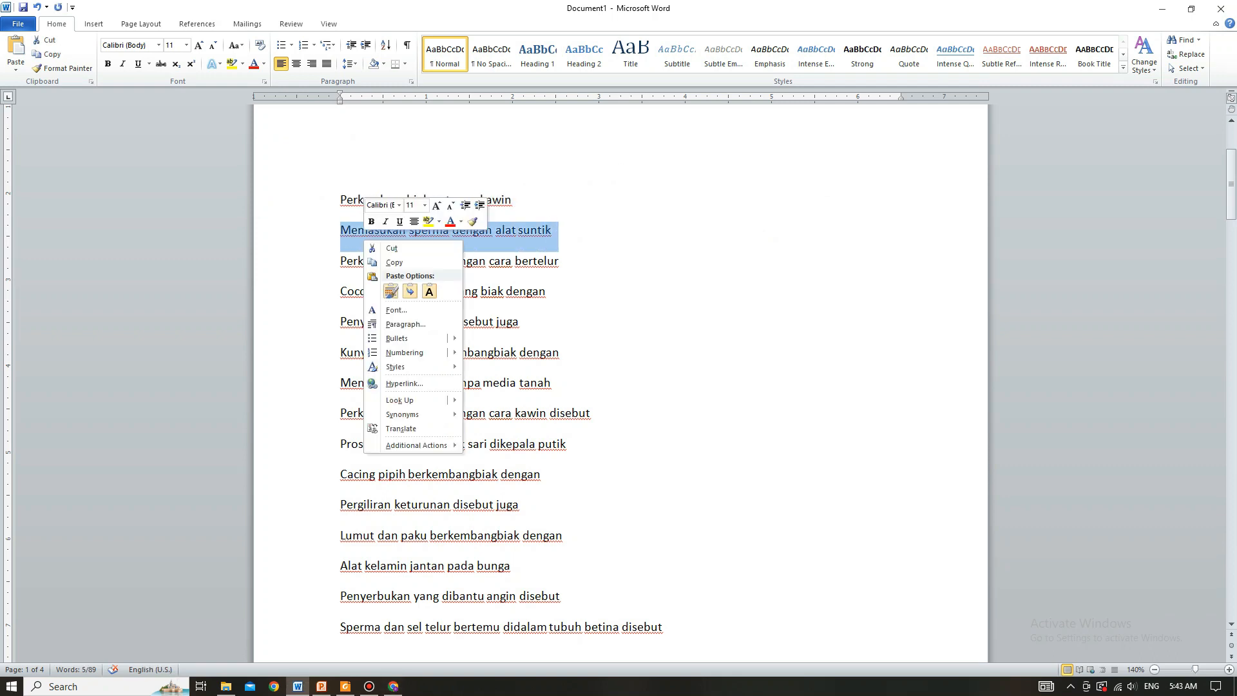
left_click(395, 262)
key("alt+Tab")
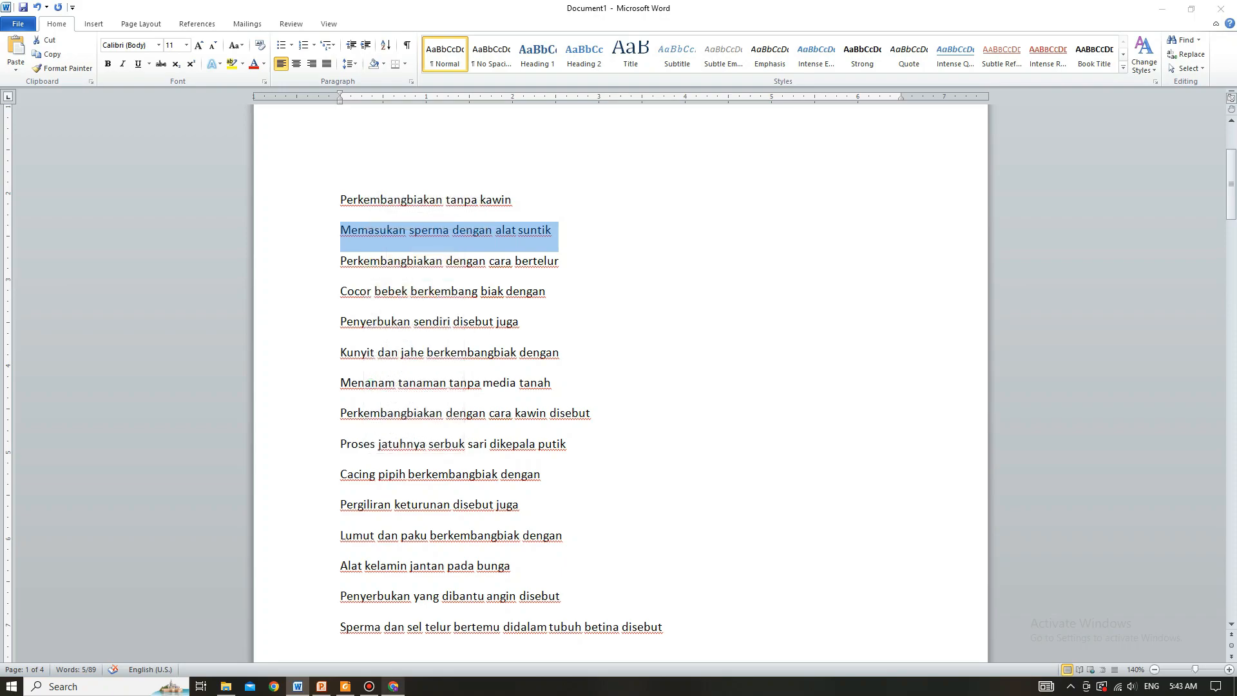
left_click(552, 280)
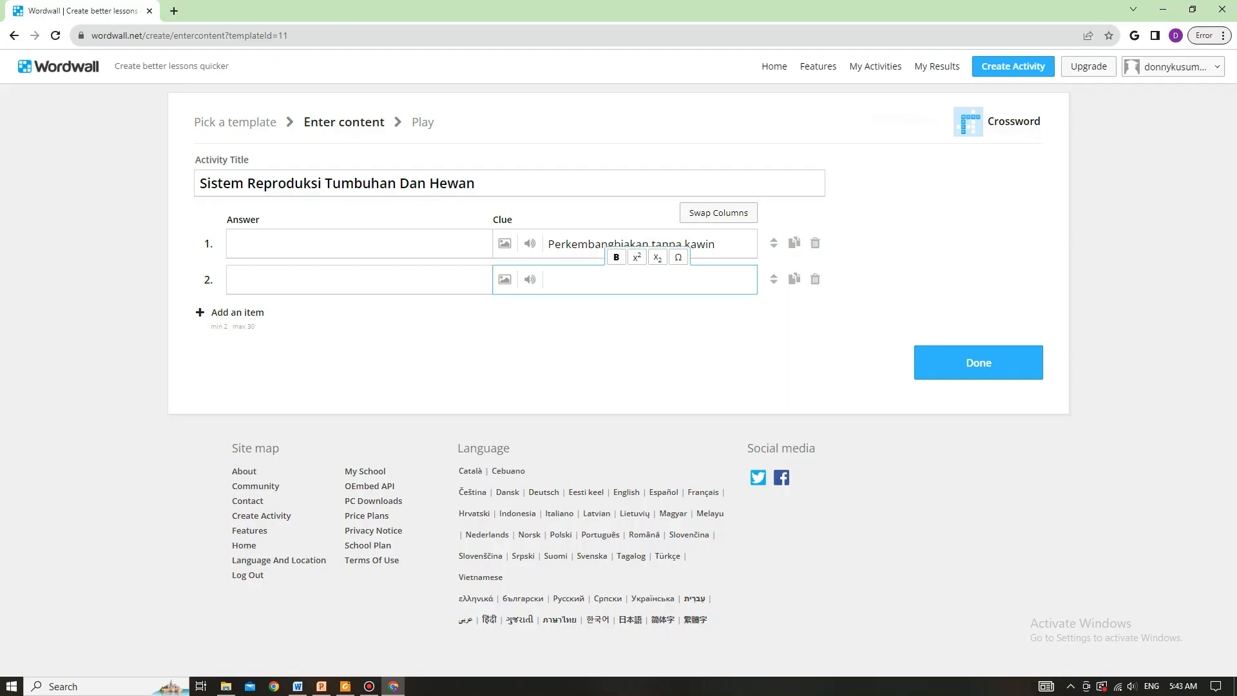
key("ctrl+v")
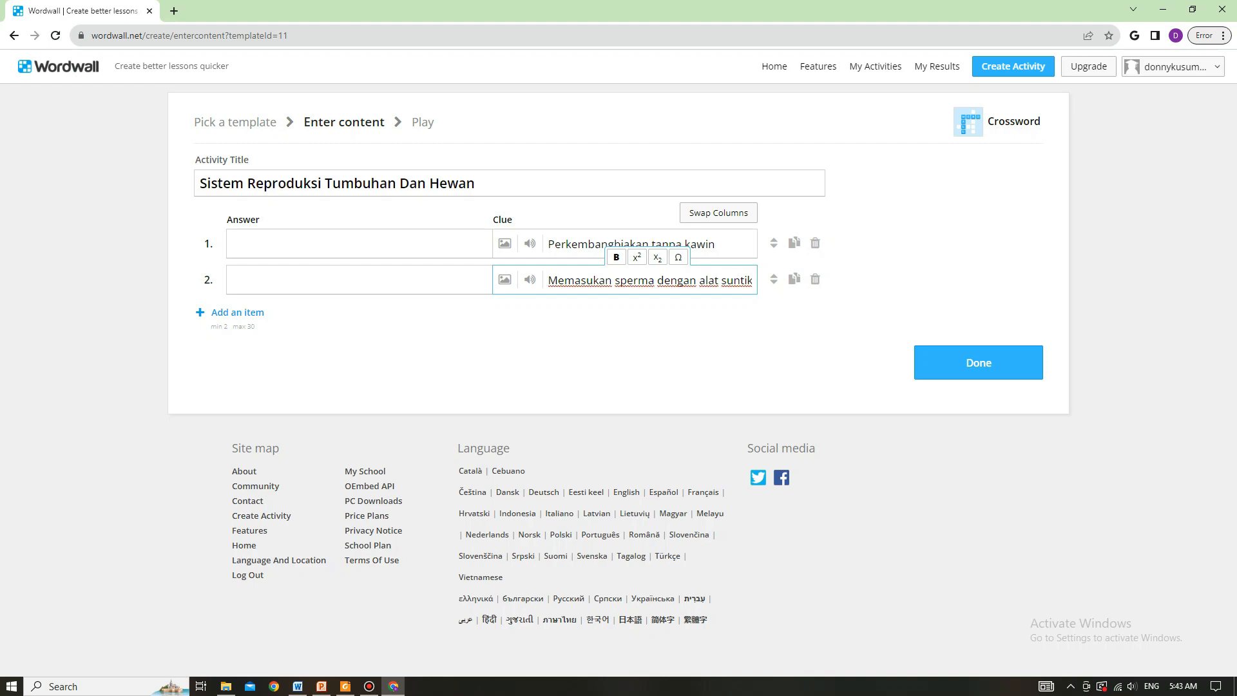
Step: Add a third crossword item and paste "Perkembangbiakan dengan cara bertelur" from the Word document as its clue
key("Tab")
key("Return")
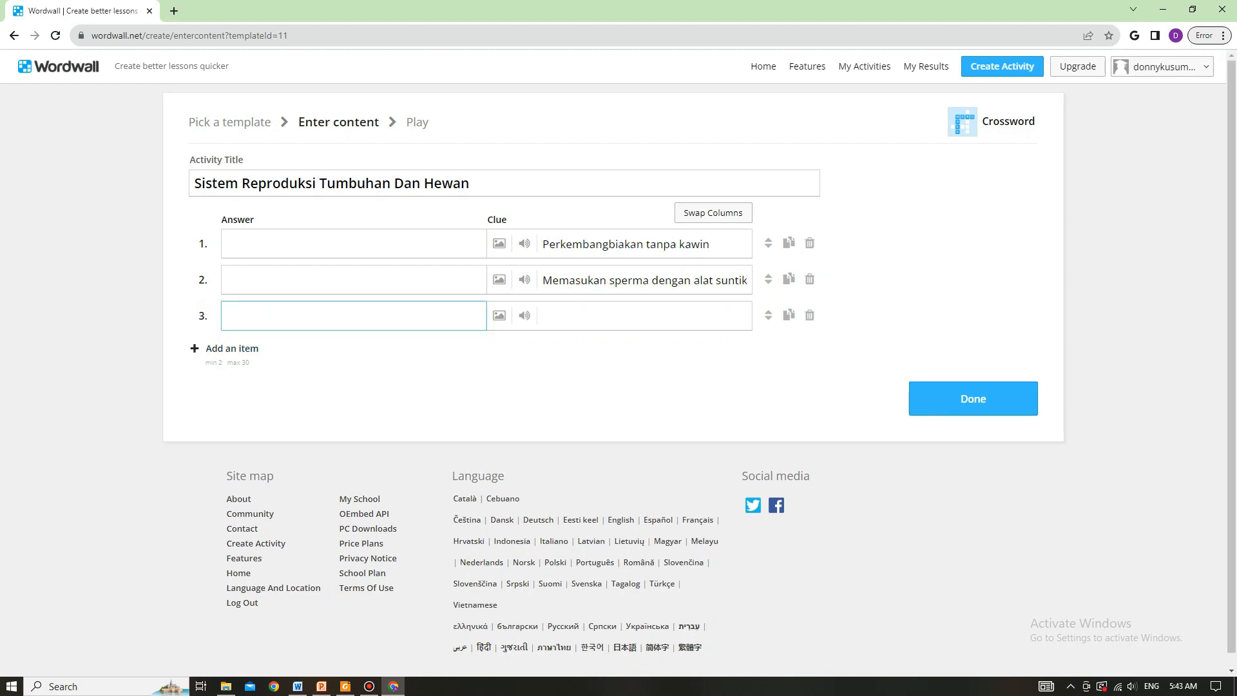
key("alt+Tab")
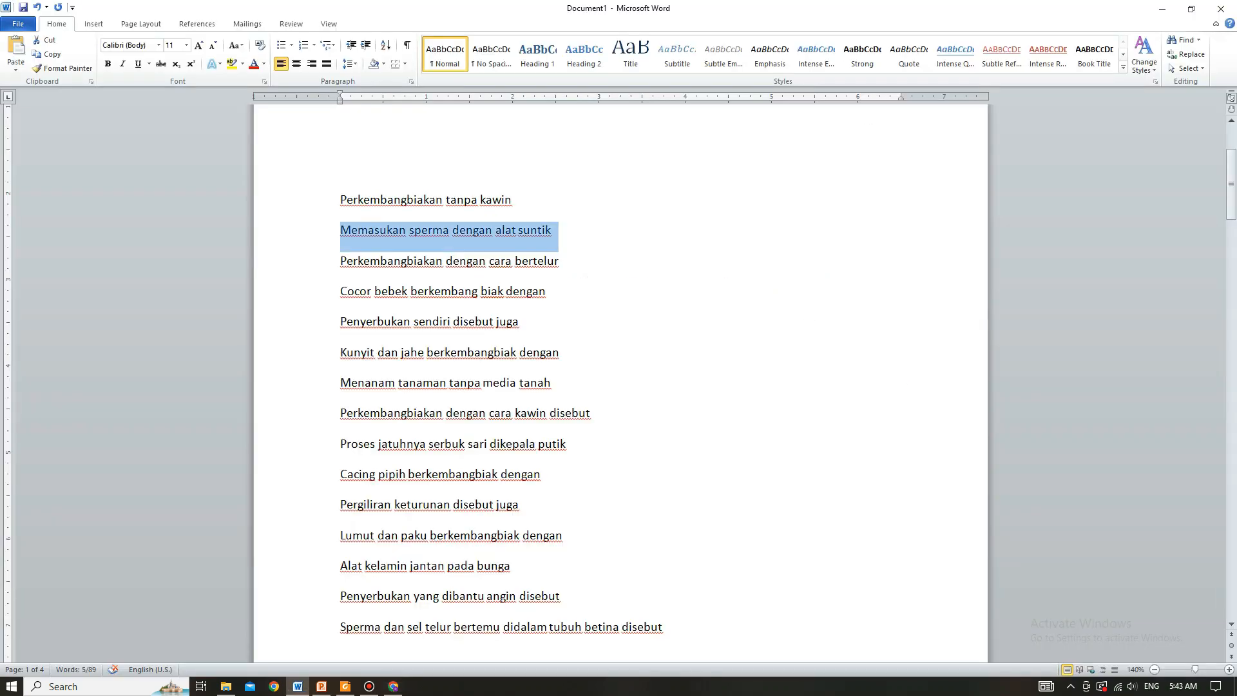
left_click_drag(340, 261, 558, 263)
right_click(558, 258)
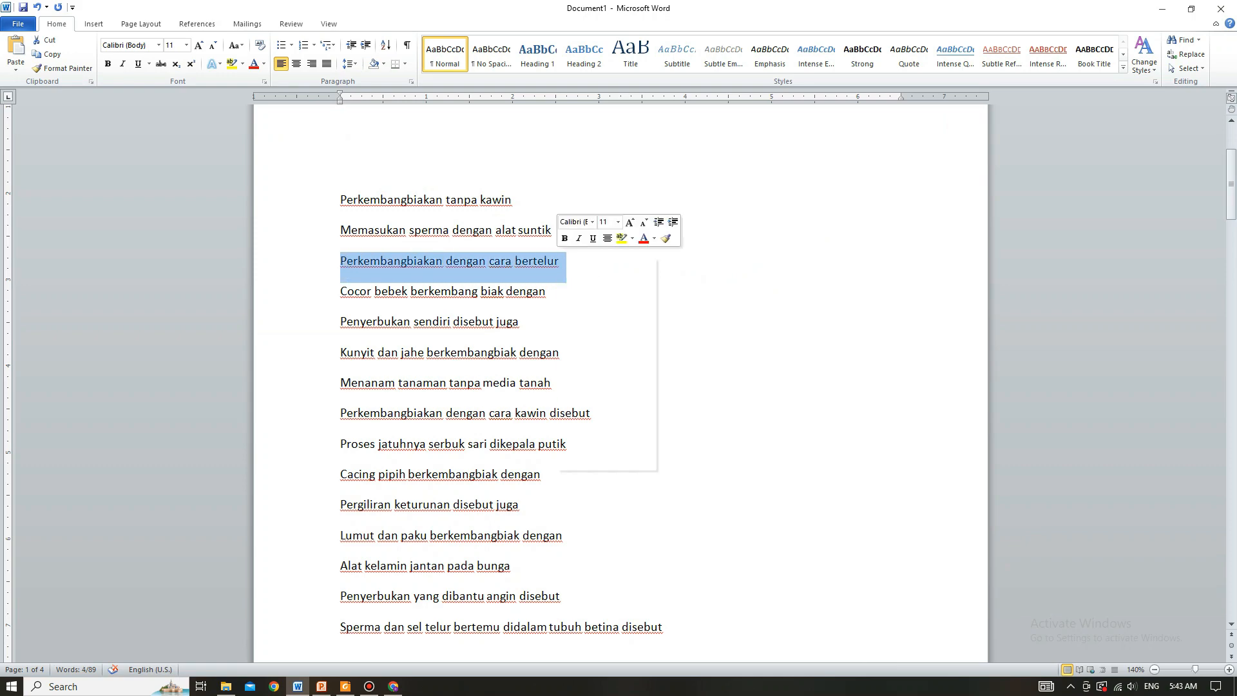
left_click(587, 278)
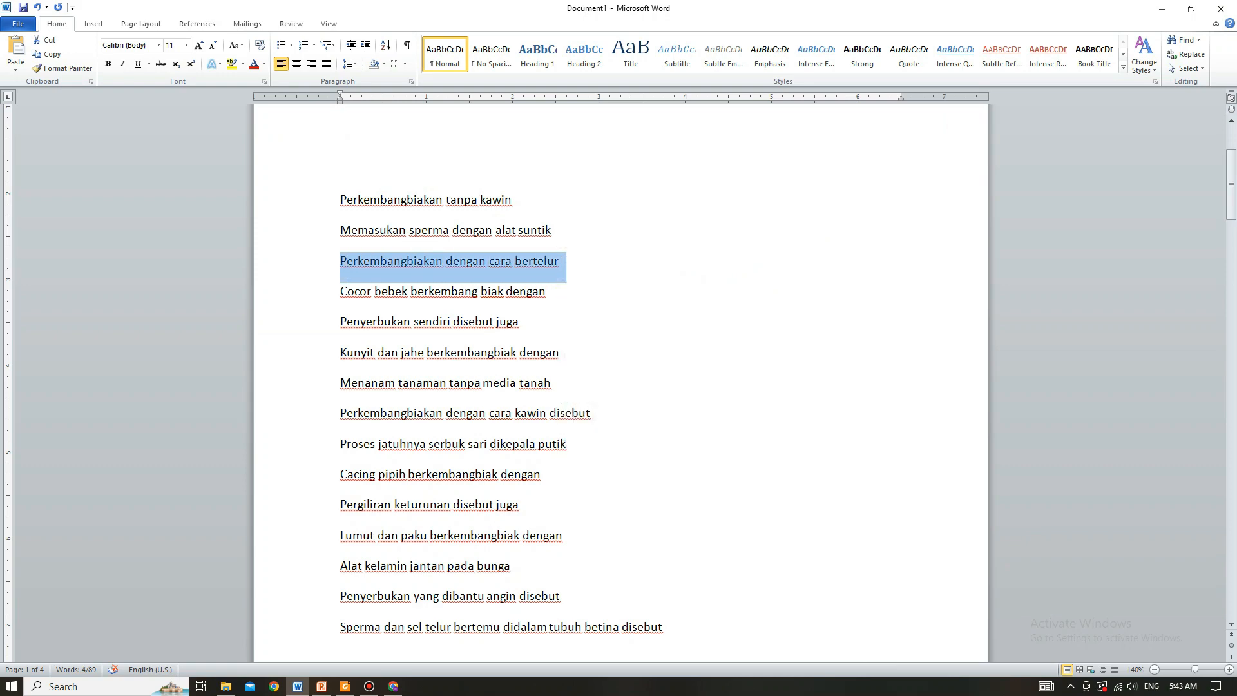
key("alt+Tab")
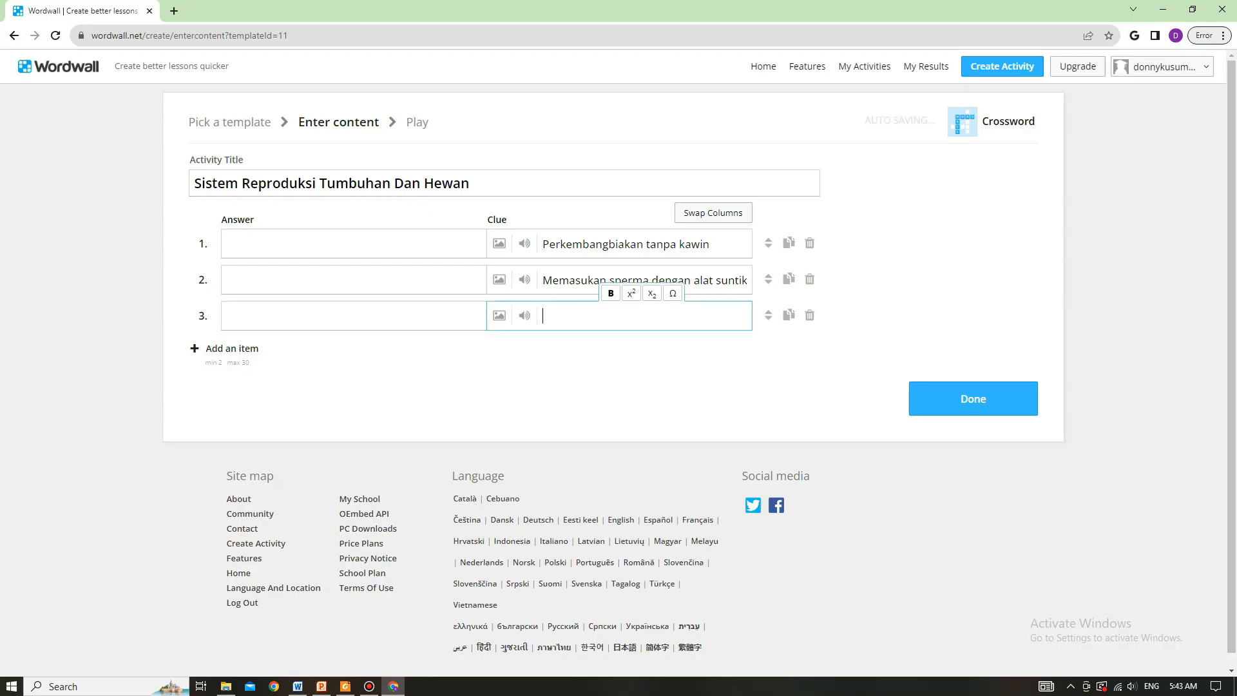
key("ctrl+v")
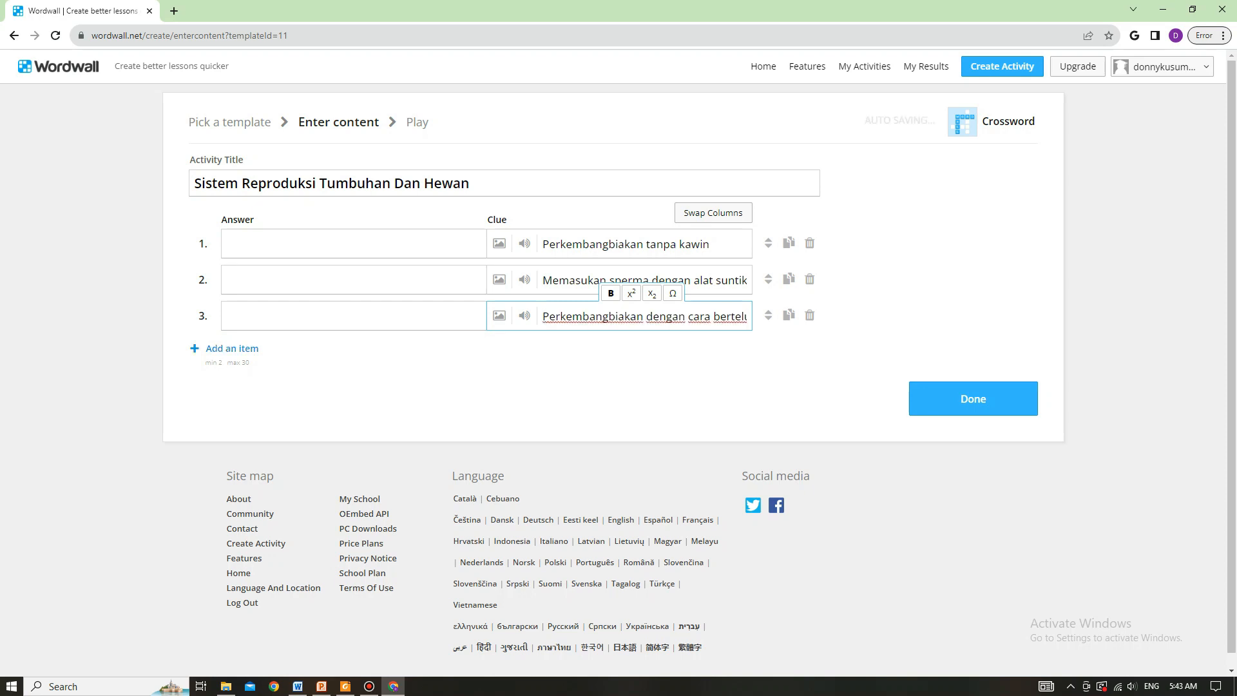
Step: Add three more blank items to the crossword, numbers 4 to 6
key("Return")
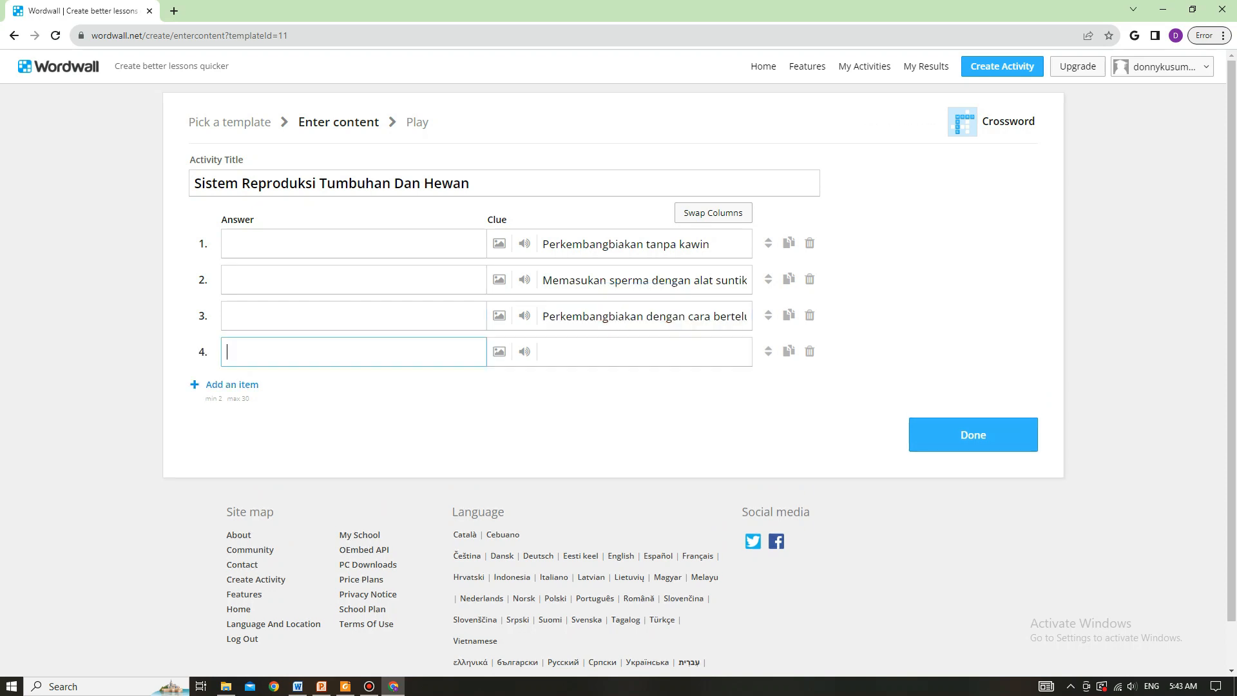
left_click(231, 384)
key("Return")
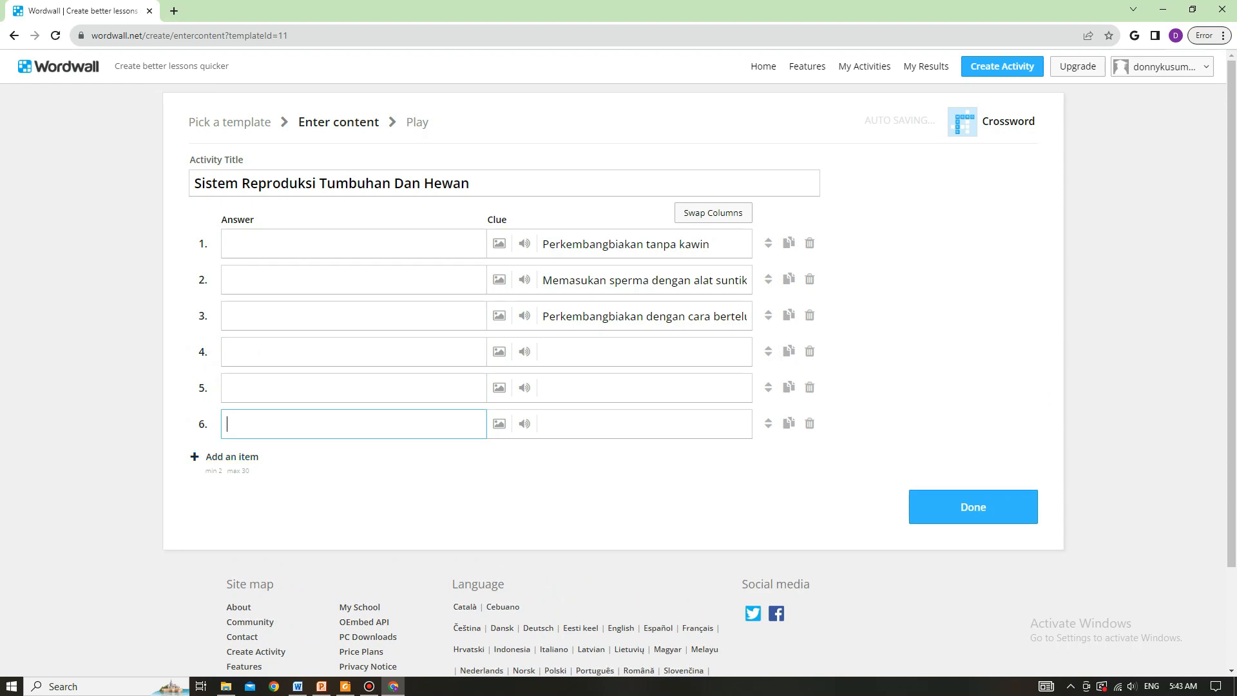
Step: Copy "Cocor bebek berkembang biak dengan" from the Word document and paste it as the clue of item 4 in Wordwall
key("alt+Tab")
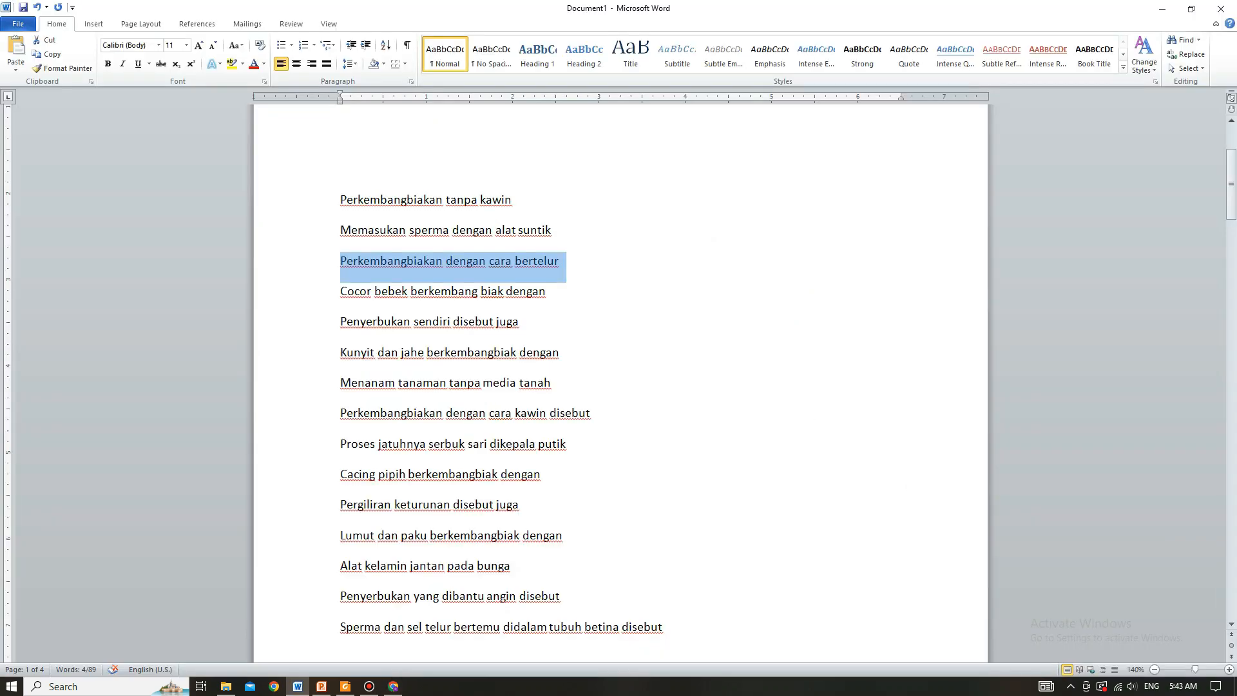
triple_click(380, 292)
right_click(389, 294)
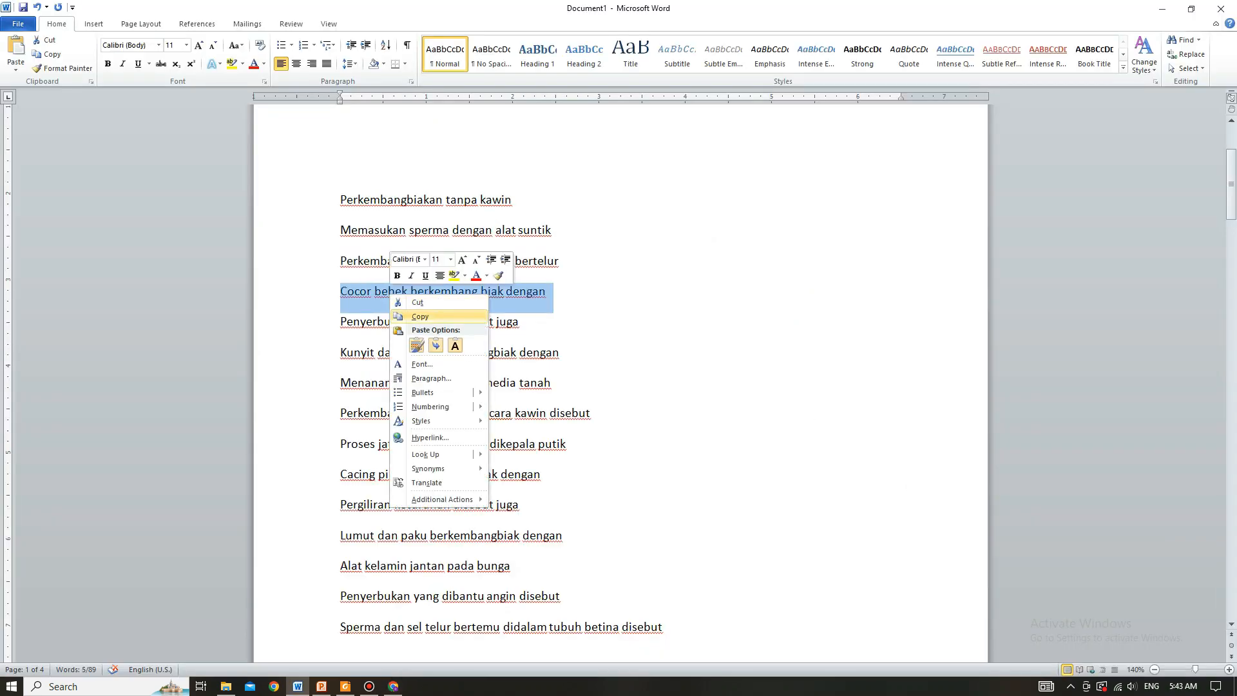
left_click(418, 316)
key("alt+Tab")
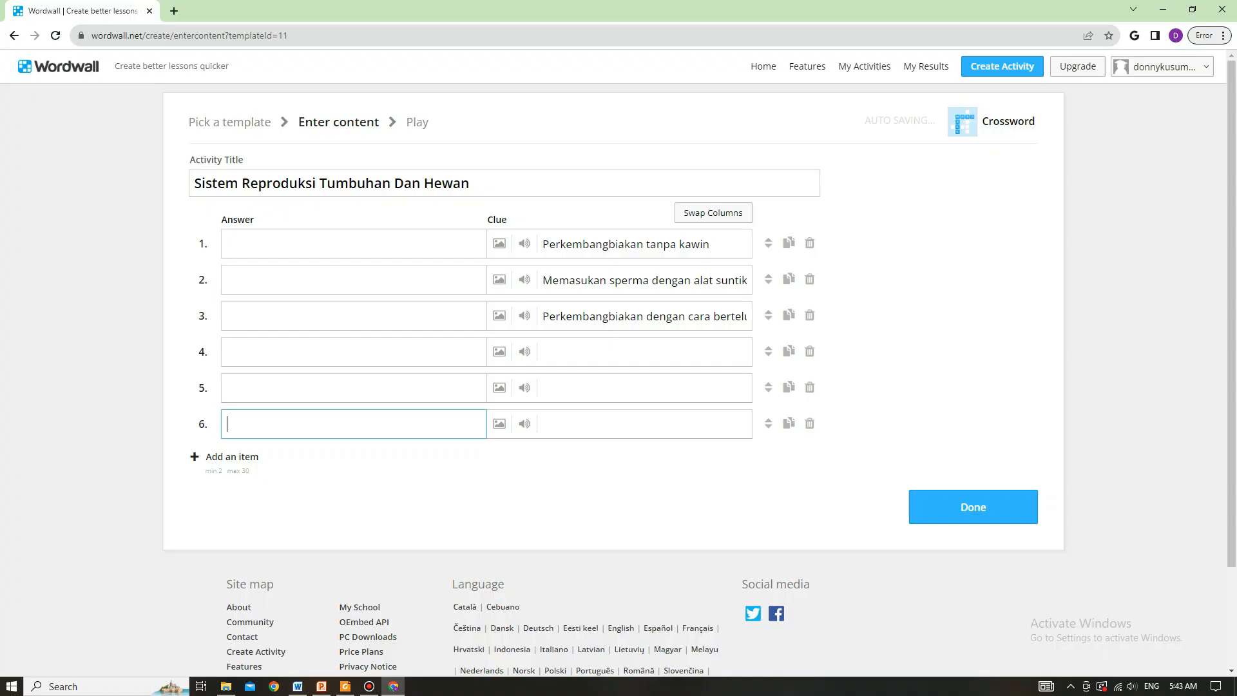
left_click(612, 351)
key("ctrl+v")
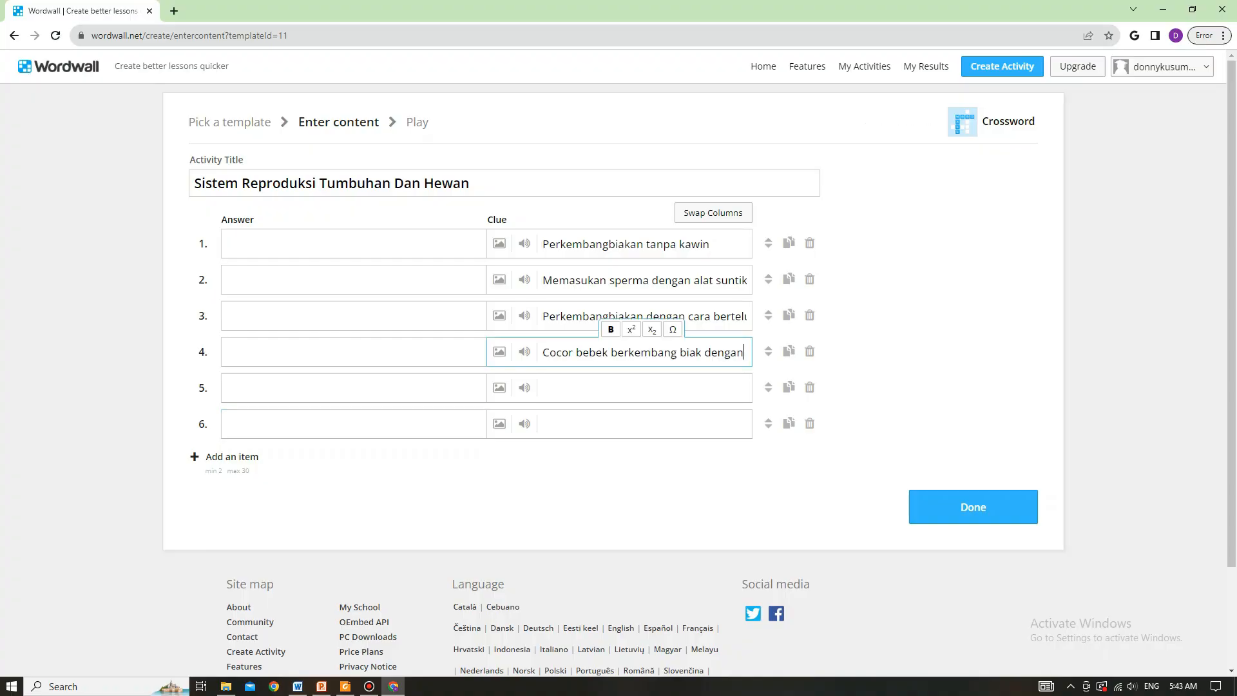
Step: Copy "Penyerbukan sendiri disebut juga" from the Word document and paste it as the clue of crossword item 5 in Wordwall
key("alt+Tab")
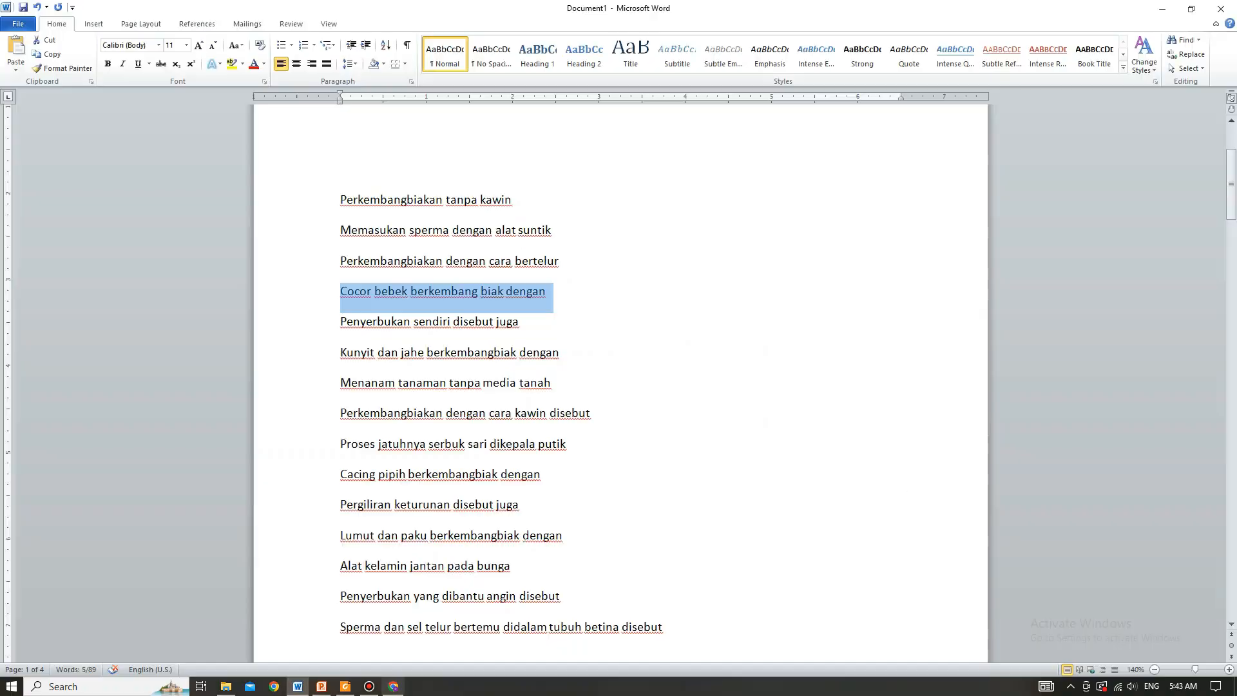
left_click(520, 322)
left_click_drag(520, 321, 341, 321)
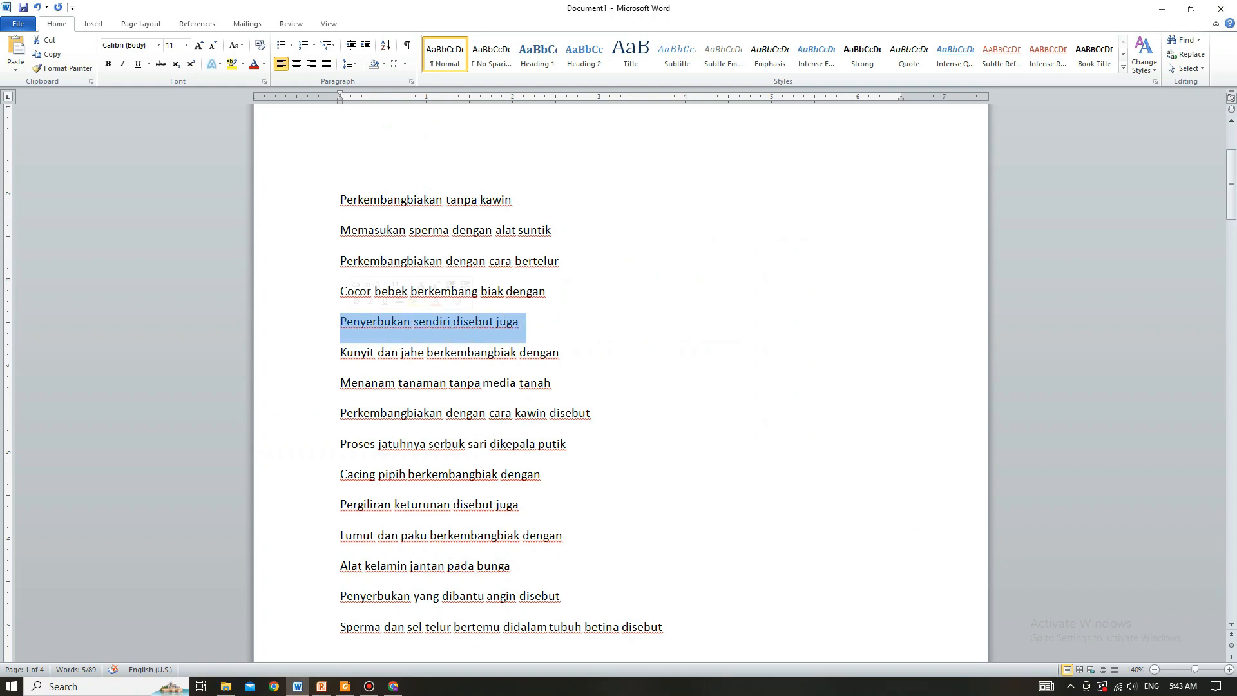
right_click(351, 322)
left_click(380, 346)
left_click(393, 686)
left_click(606, 388)
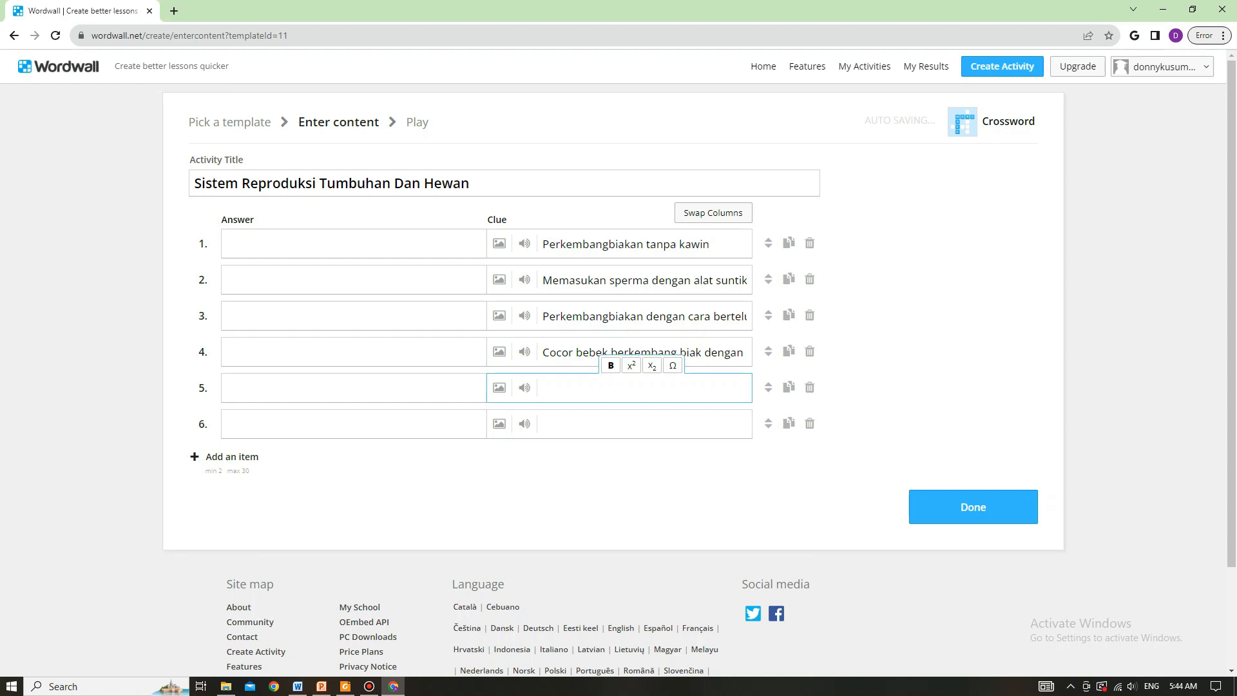
key("ctrl+v")
Step: Copy "Kunyit dan jahe berkembangbiak dengan" from the Word document and paste it as the clue of crossword item 6 in Wordwall
left_click(393, 686)
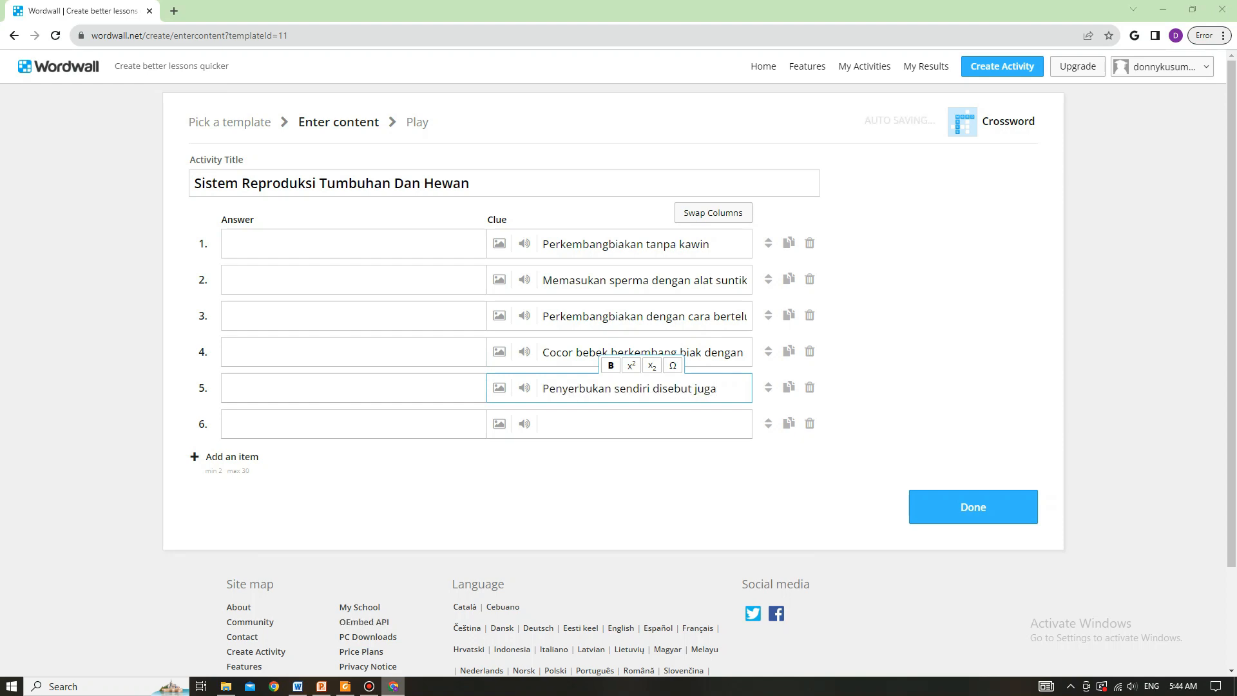
left_click(346, 353)
left_click_drag(561, 353, 340, 352)
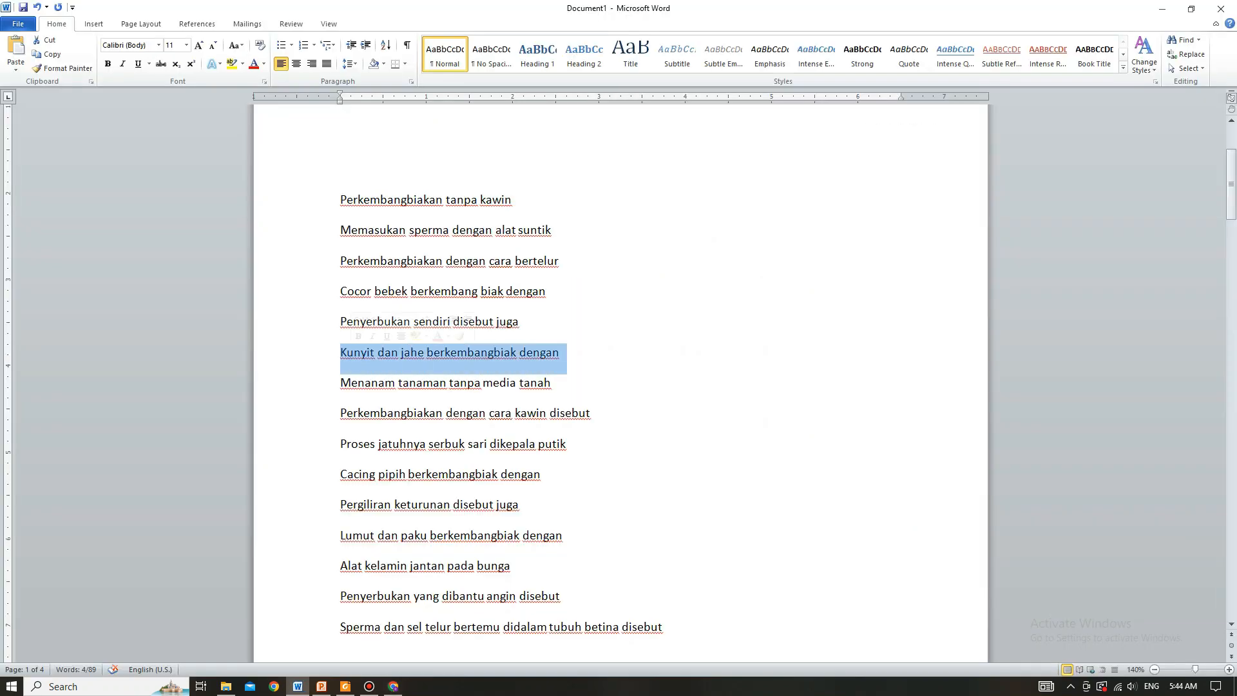
right_click(351, 356)
left_click(382, 377)
left_click(393, 686)
left_click(644, 423)
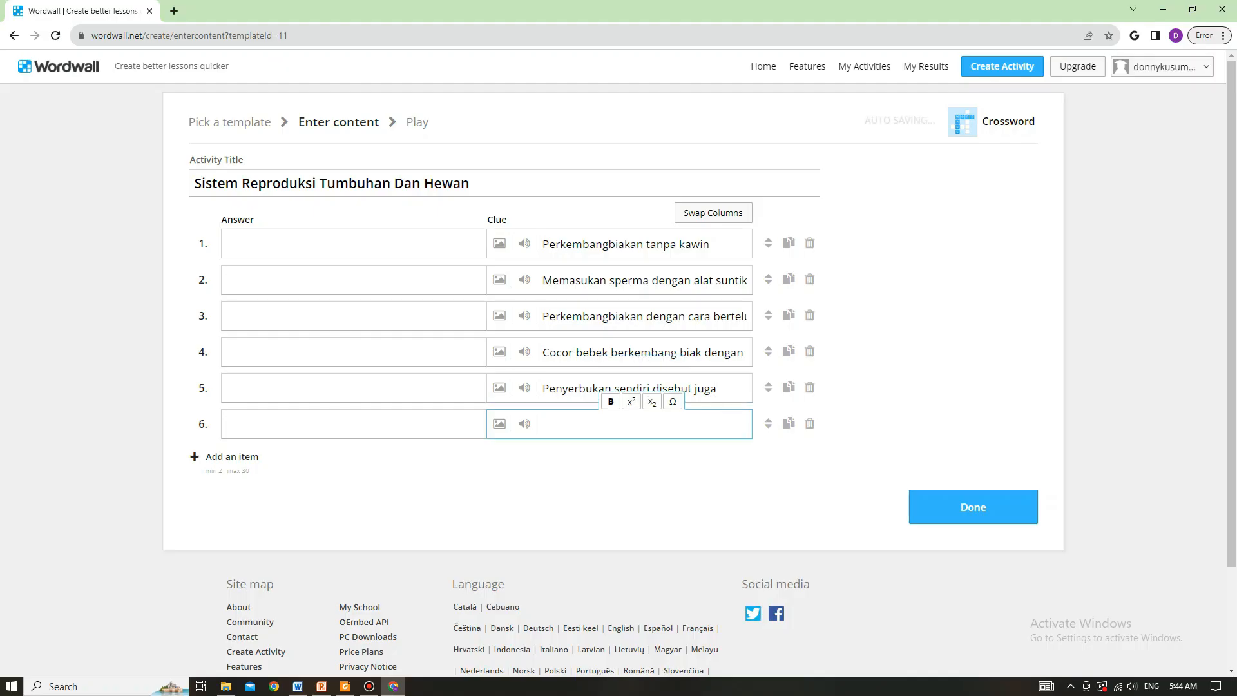
key("ctrl+v")
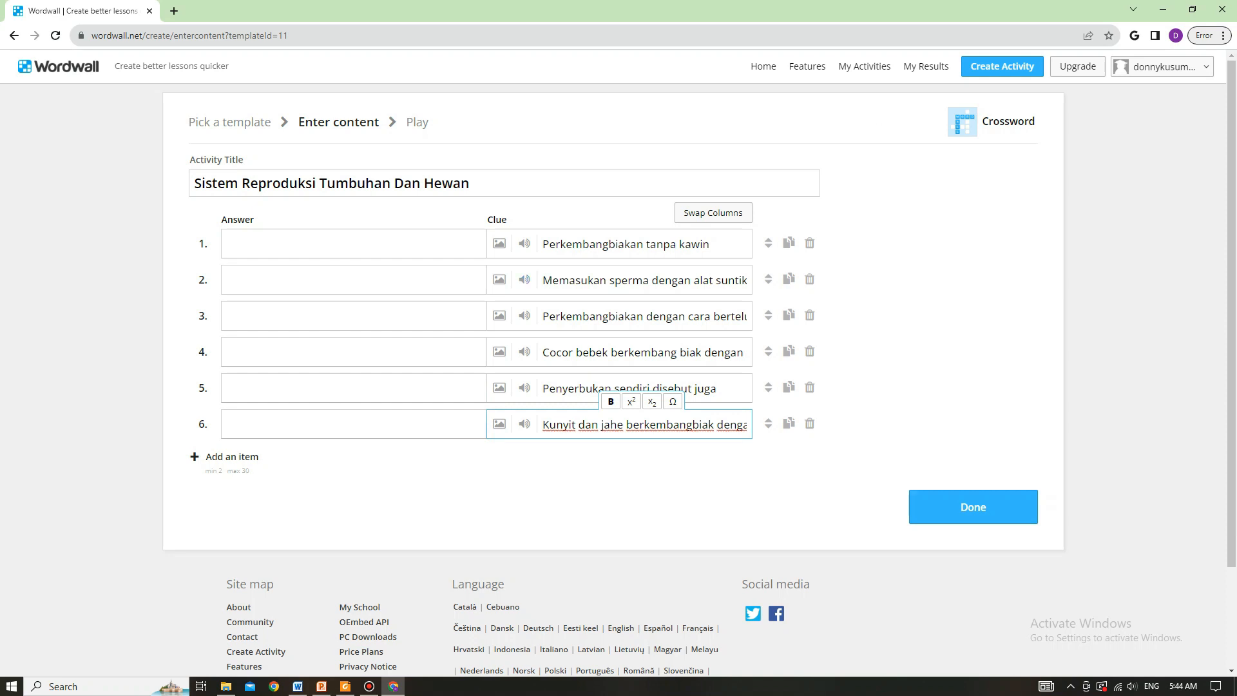
Step: Enter the answers VEGETATIF, INSEMINASI and OVIVAR for crossword items 1 to 3
left_click(353, 244)
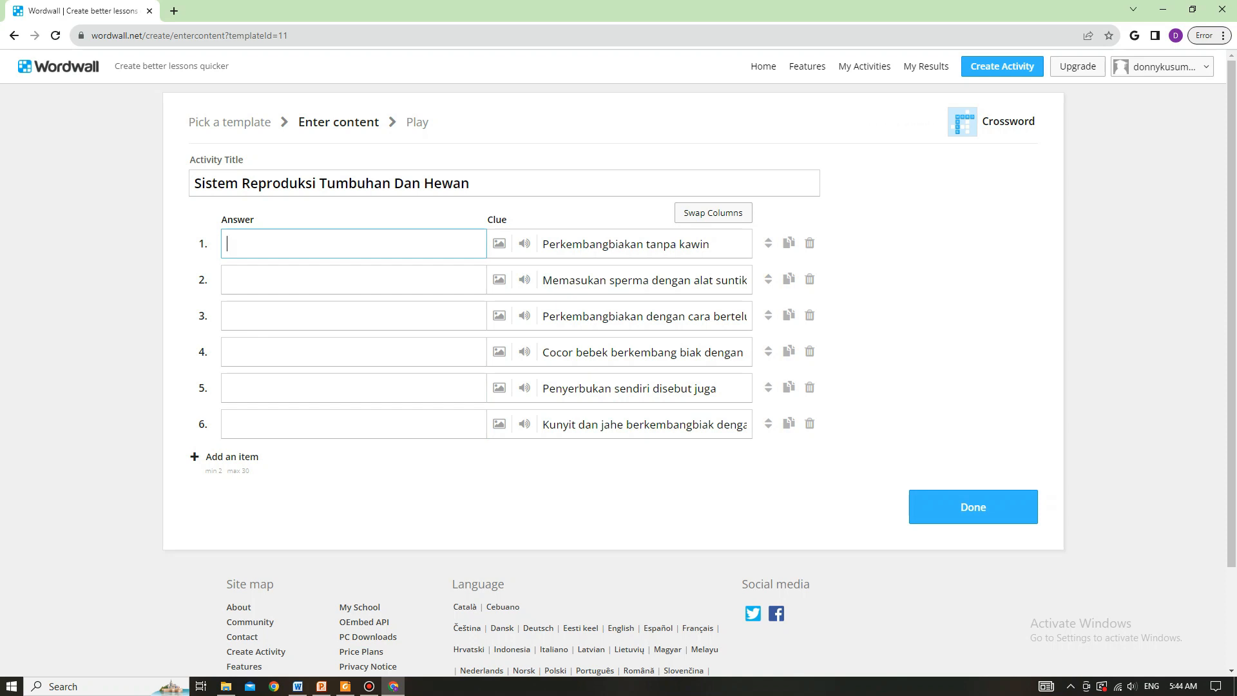
type("VEGETATIF")
left_click(228, 279)
type("INSE")
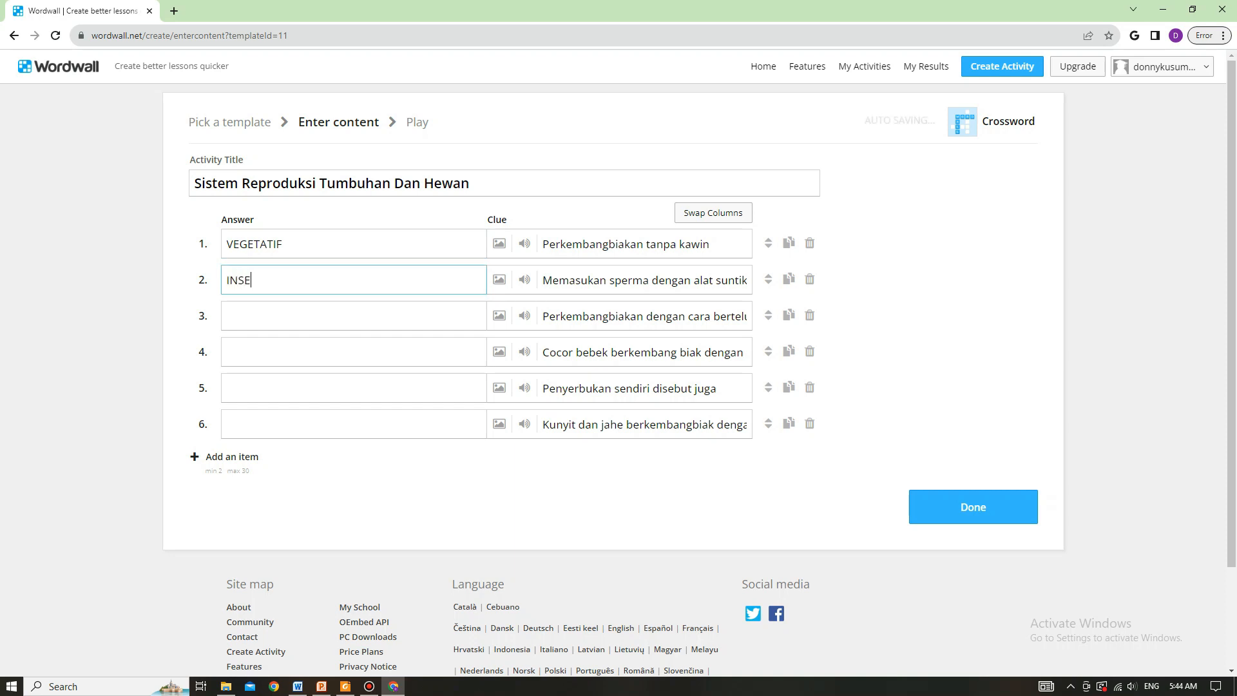
type("MINASI")
left_click(228, 316)
type("OVIVAR")
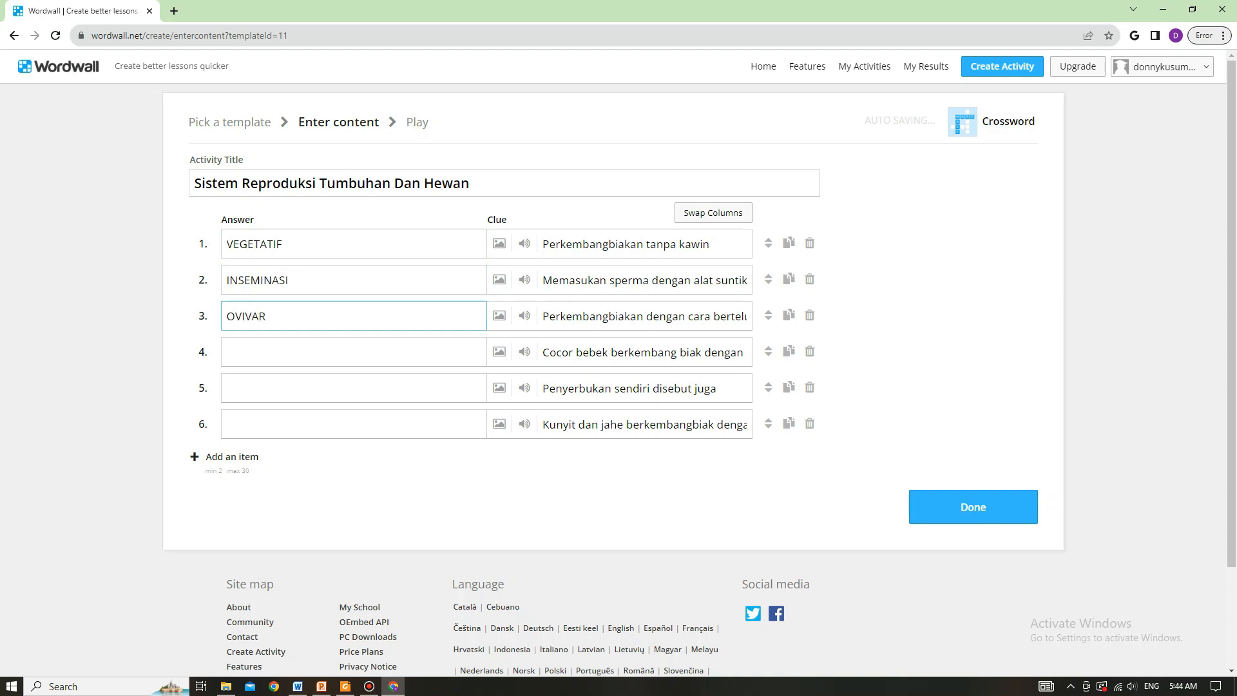
Step: Enter the answers TUNASADVENTIF, AUTOGAMI and RHIZOMA for items 4 to 6 and finish the crossword activity
left_click(228, 352)
type("T")
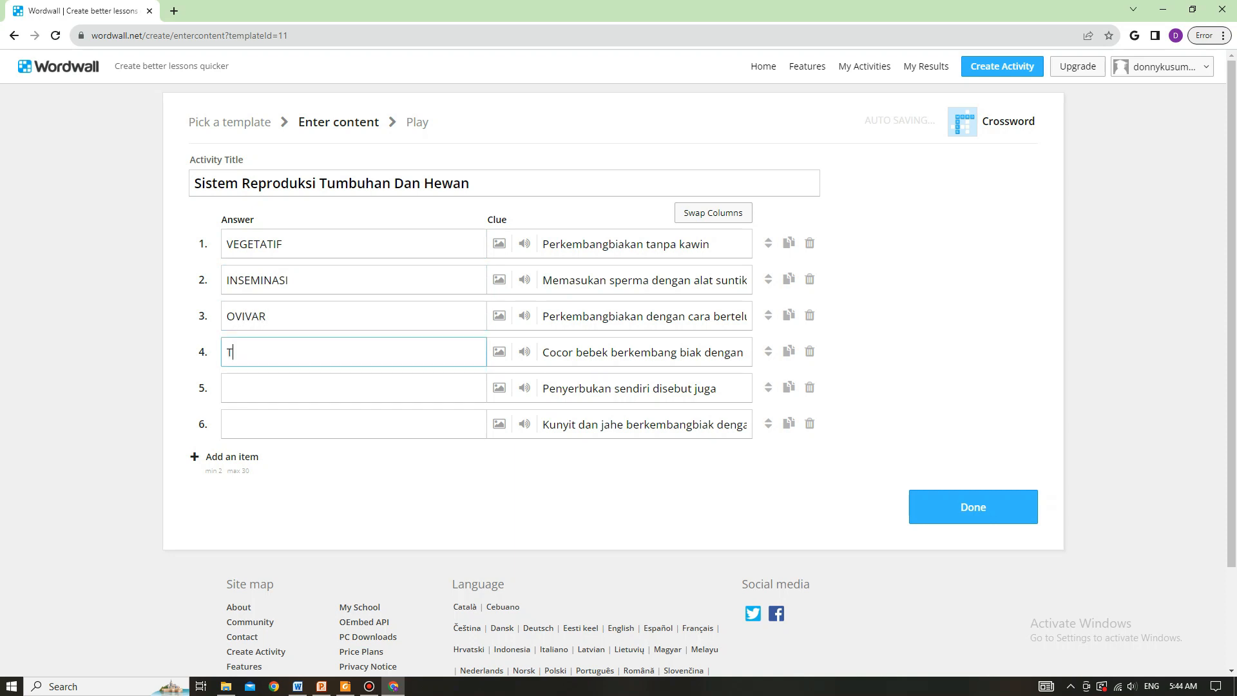
type("UNASADVENTIF")
left_click(228, 388)
type("AUT")
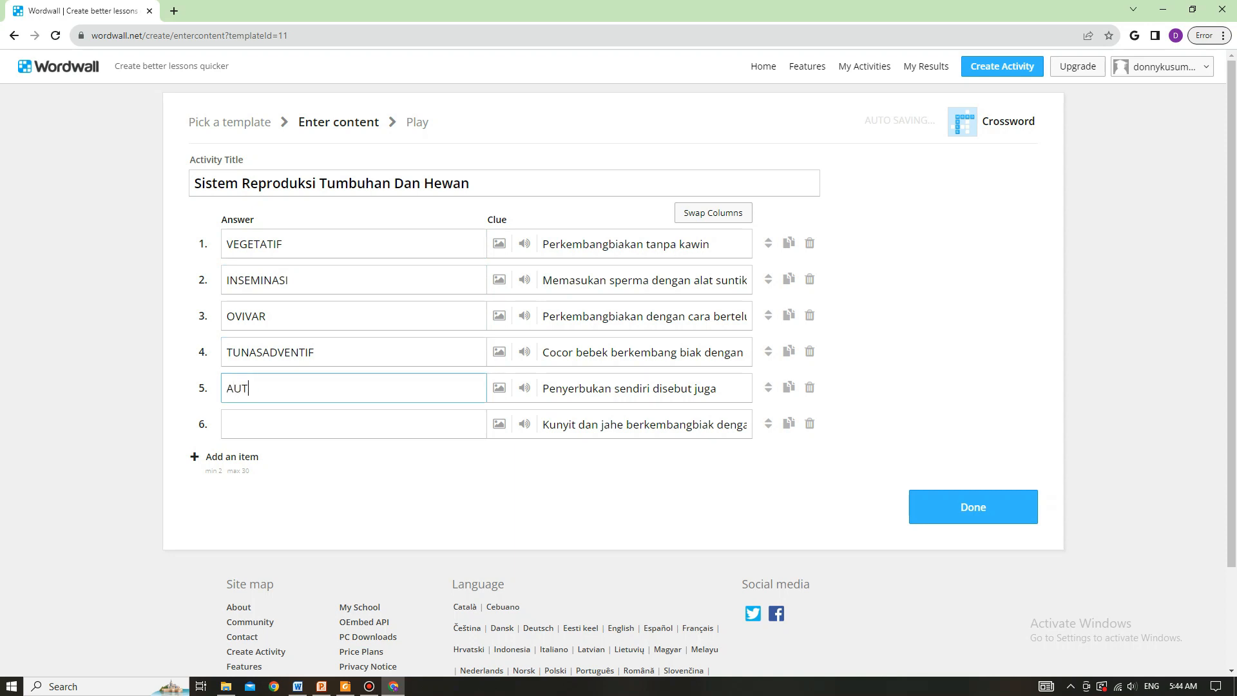
type("OGAMI")
left_click(229, 424)
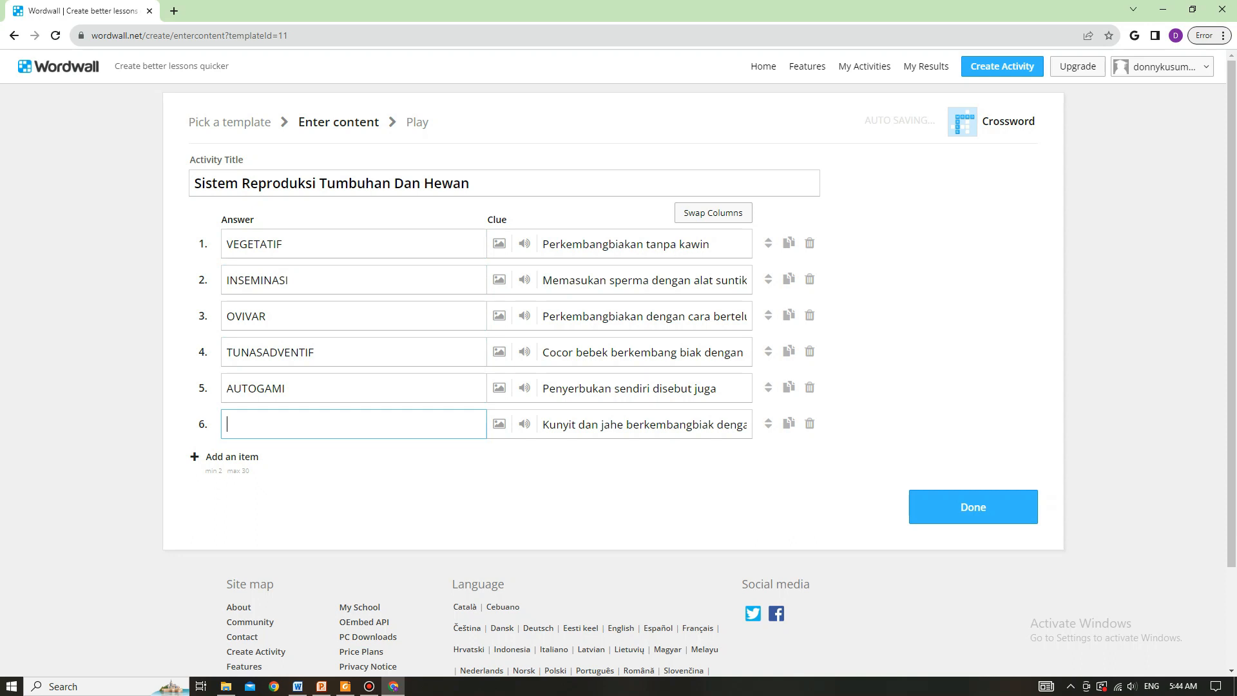
type("RHIZOMA")
left_click(972, 507)
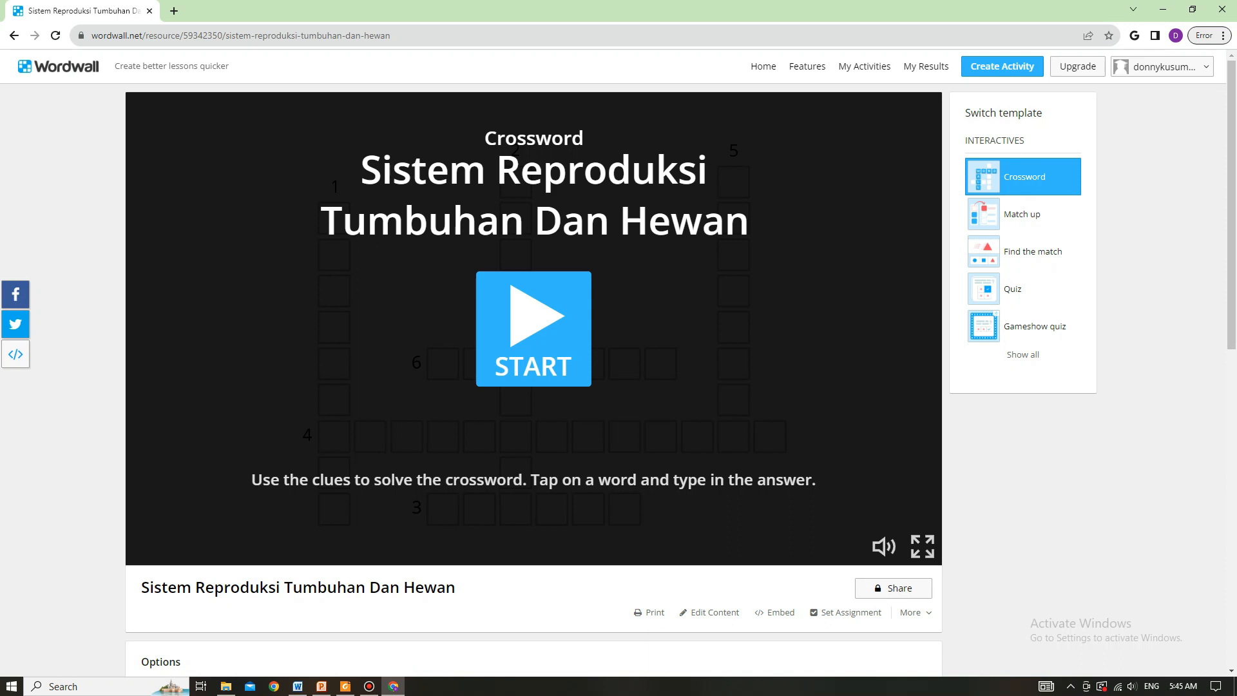
Step: Preview the printable Crossword version of the activity and download it as a PDF
scroll(618, 361, "down", 2)
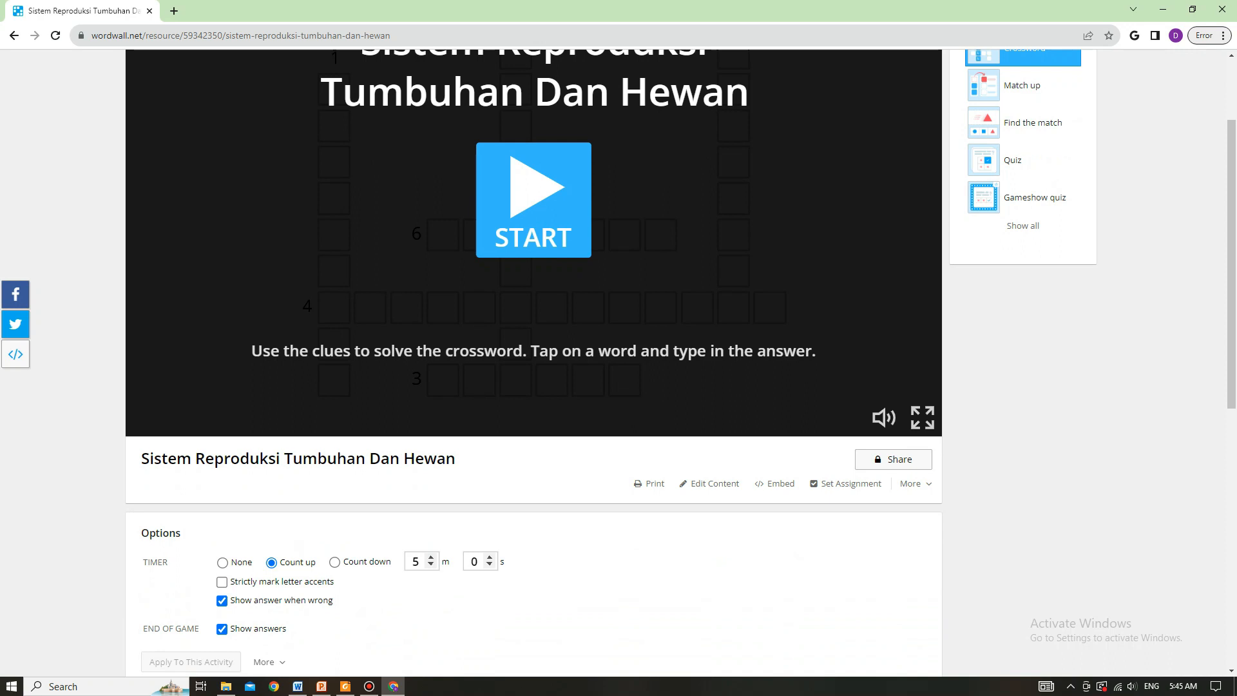
scroll(618, 360, "up", 2)
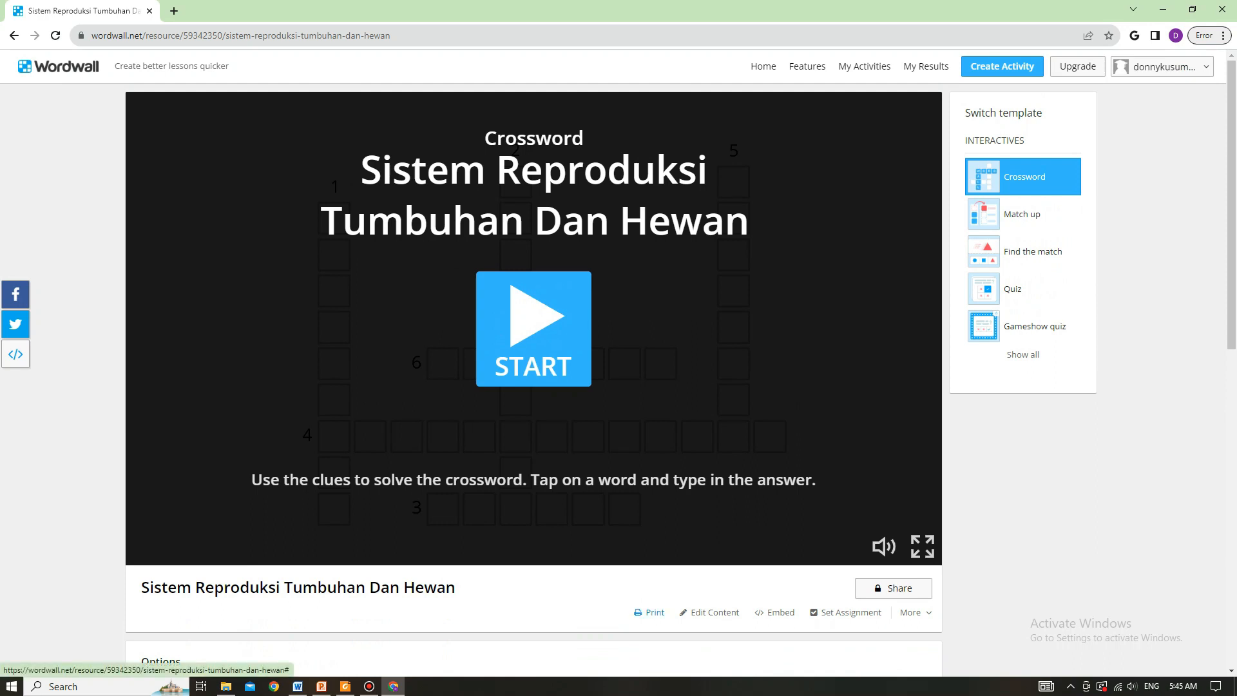
left_click(649, 612)
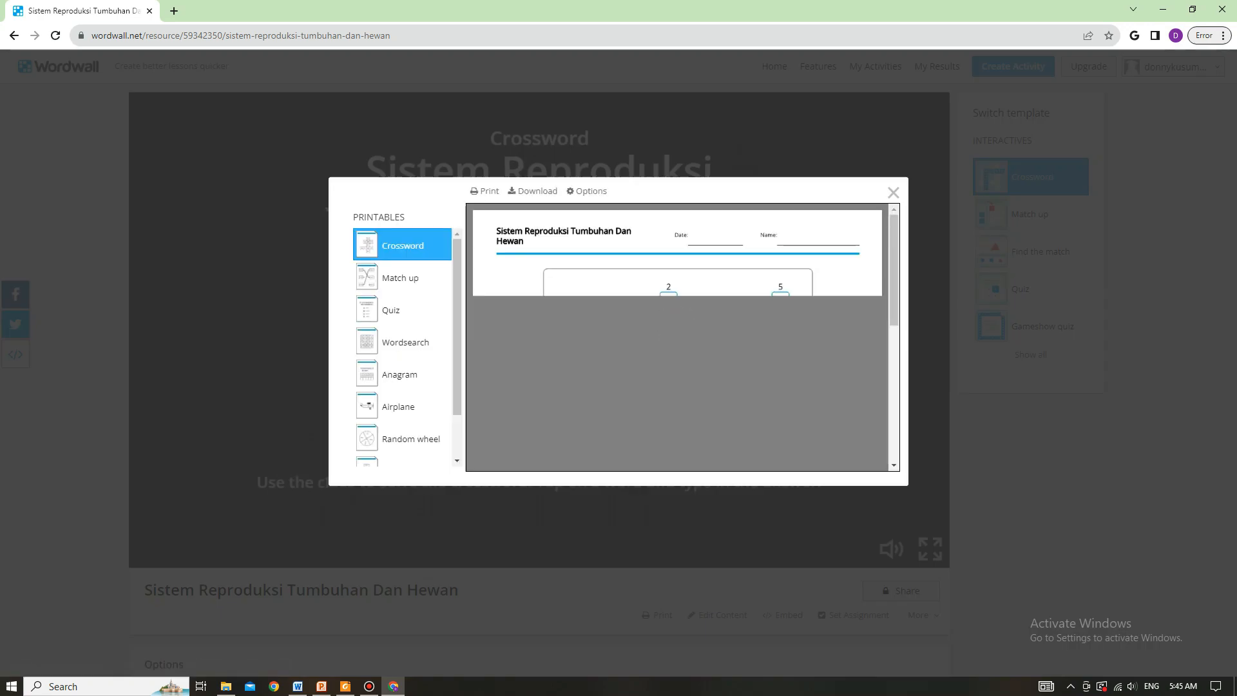
scroll(677, 337, "down", 2)
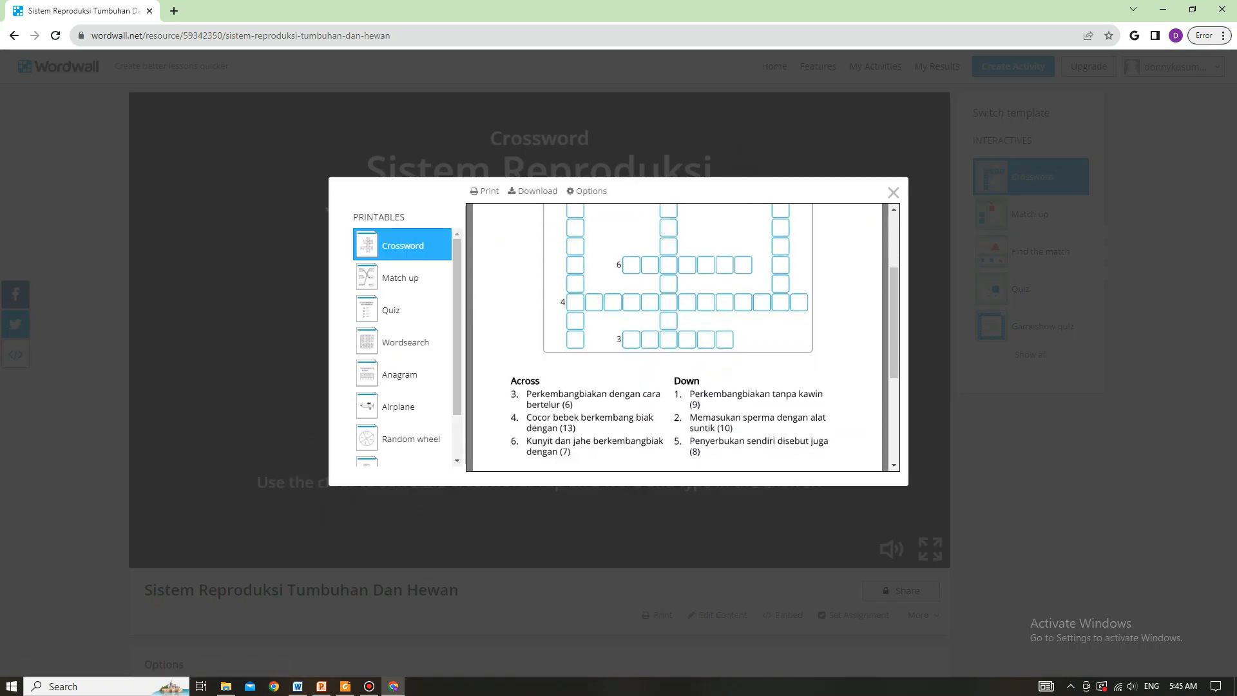
scroll(676, 337, "up", 2)
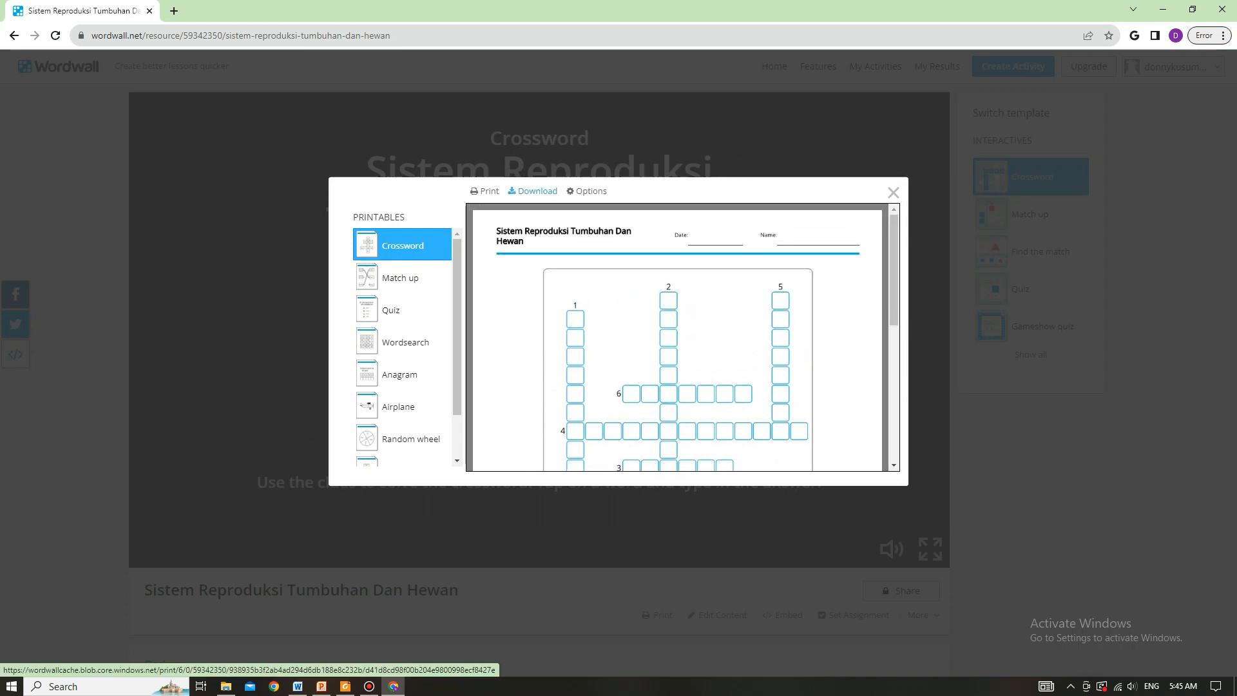
left_click(532, 191)
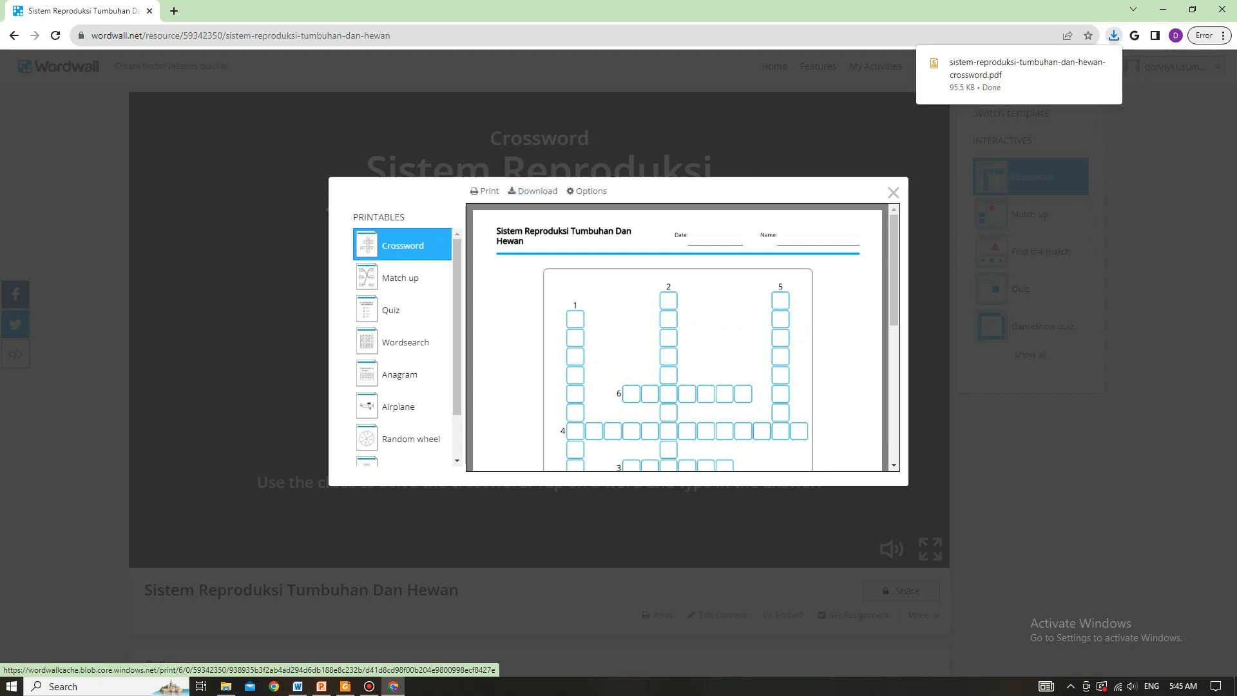
Step: Open the downloaded crossword PDF from the Downloads folder in Foxit PDF Reader and review its grid and clues
mouse_move(226, 686)
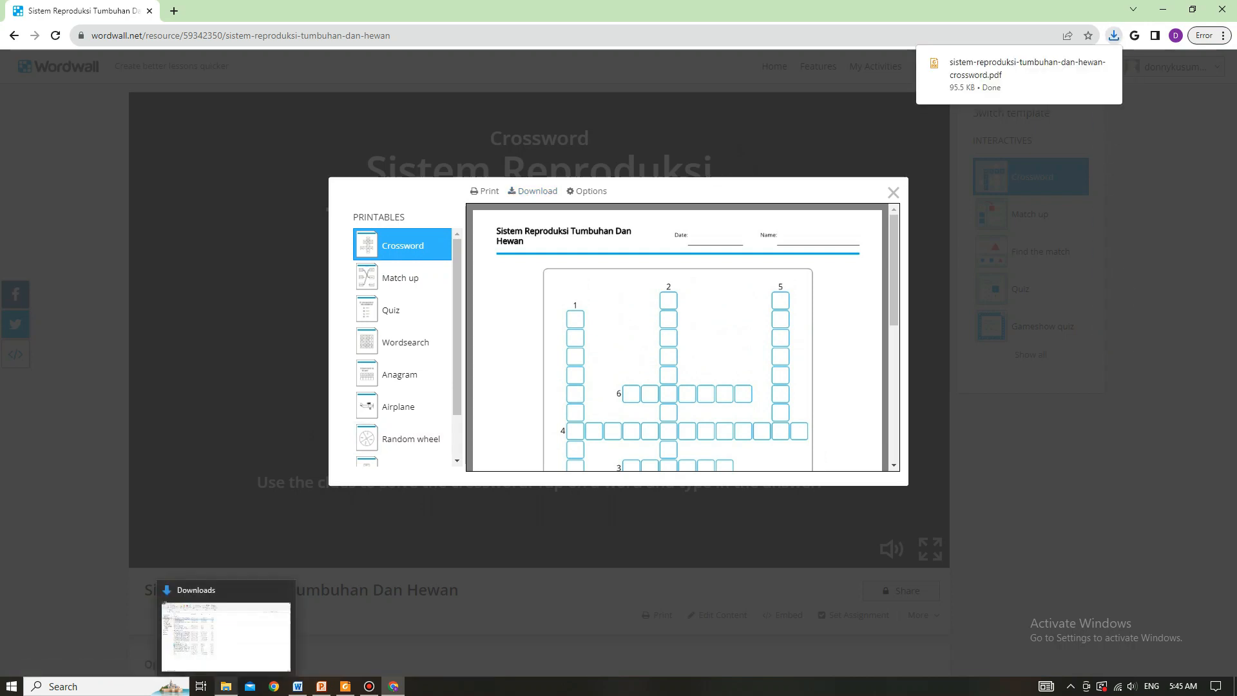
left_click(226, 636)
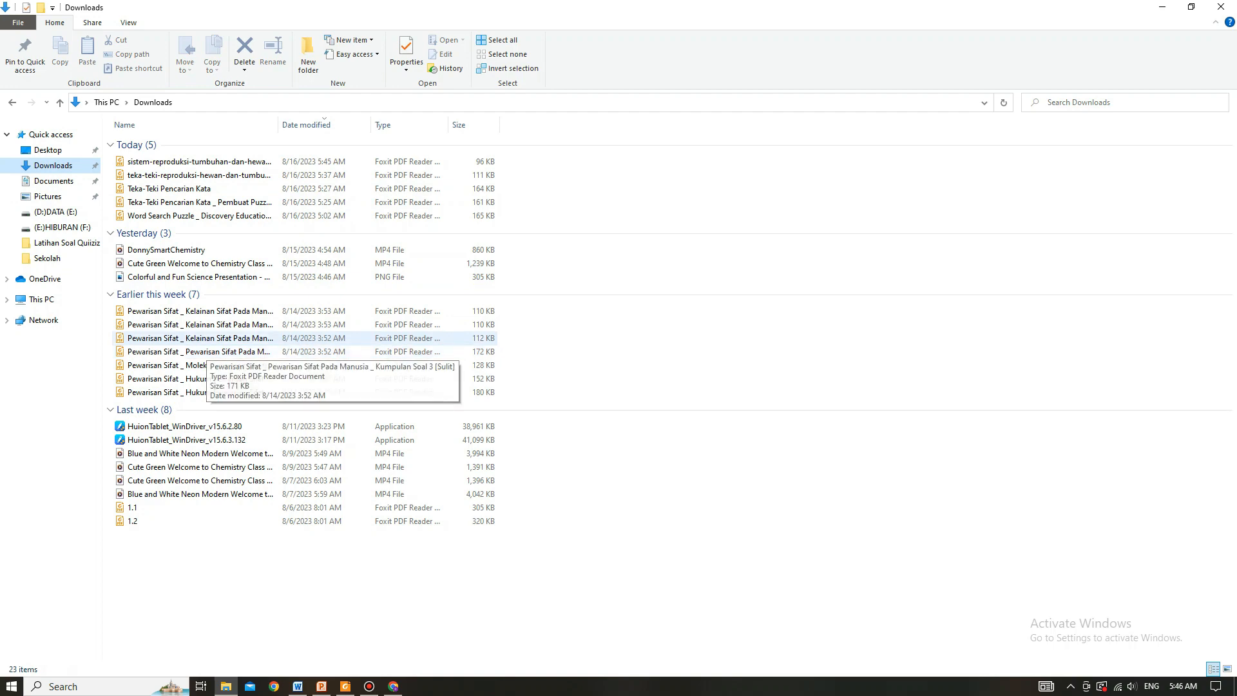
double_click(200, 161)
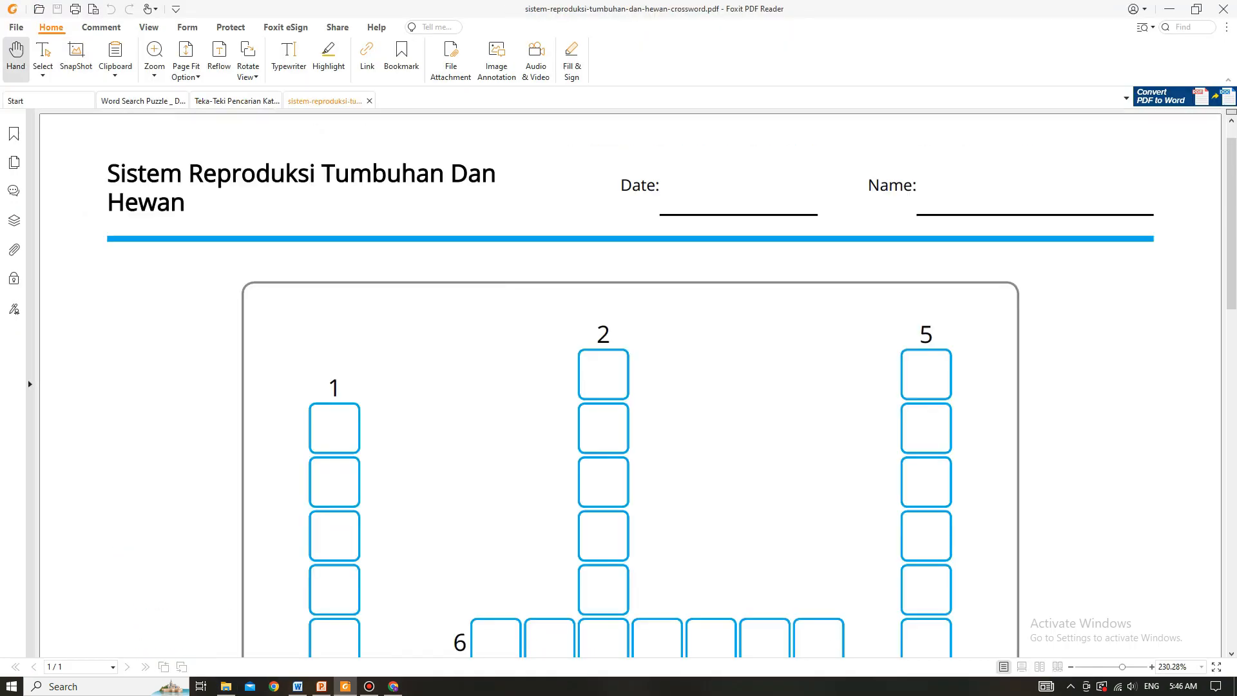
scroll(632, 387, "down", 8)
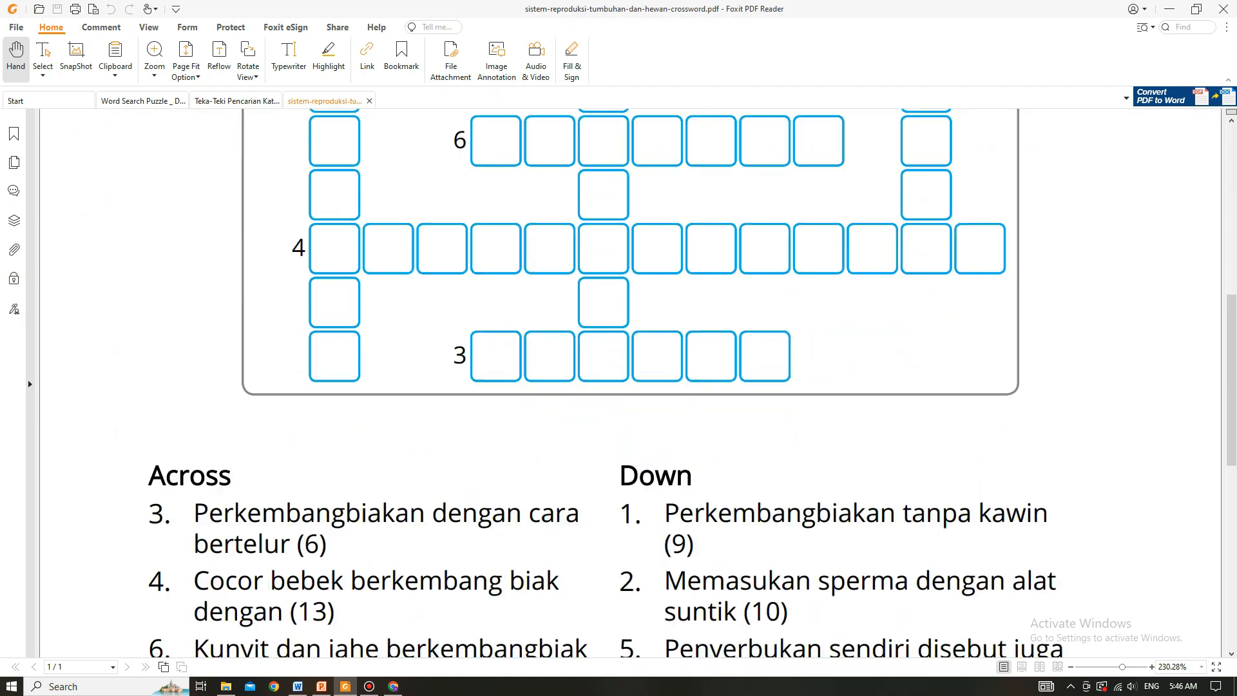
scroll(631, 386, "down", 3)
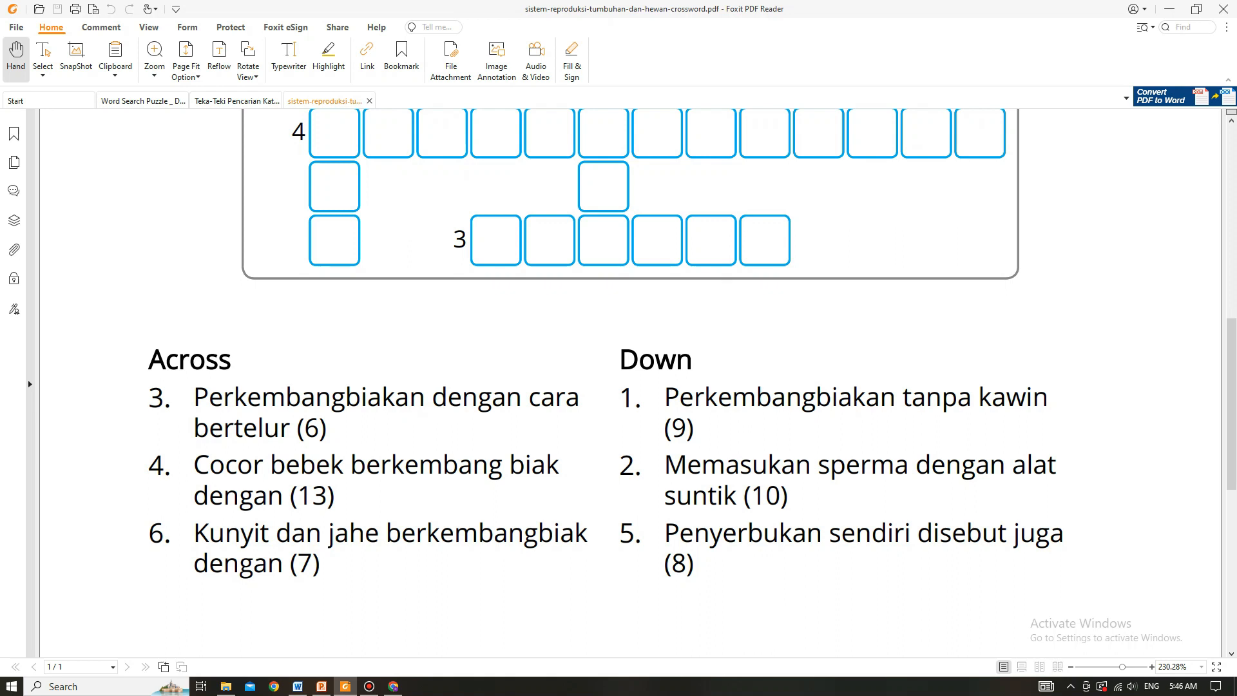
Step: Return to Wordwall in Chrome, close the printables preview and examine the activity's options, themes and leaderboard
left_click(393, 686)
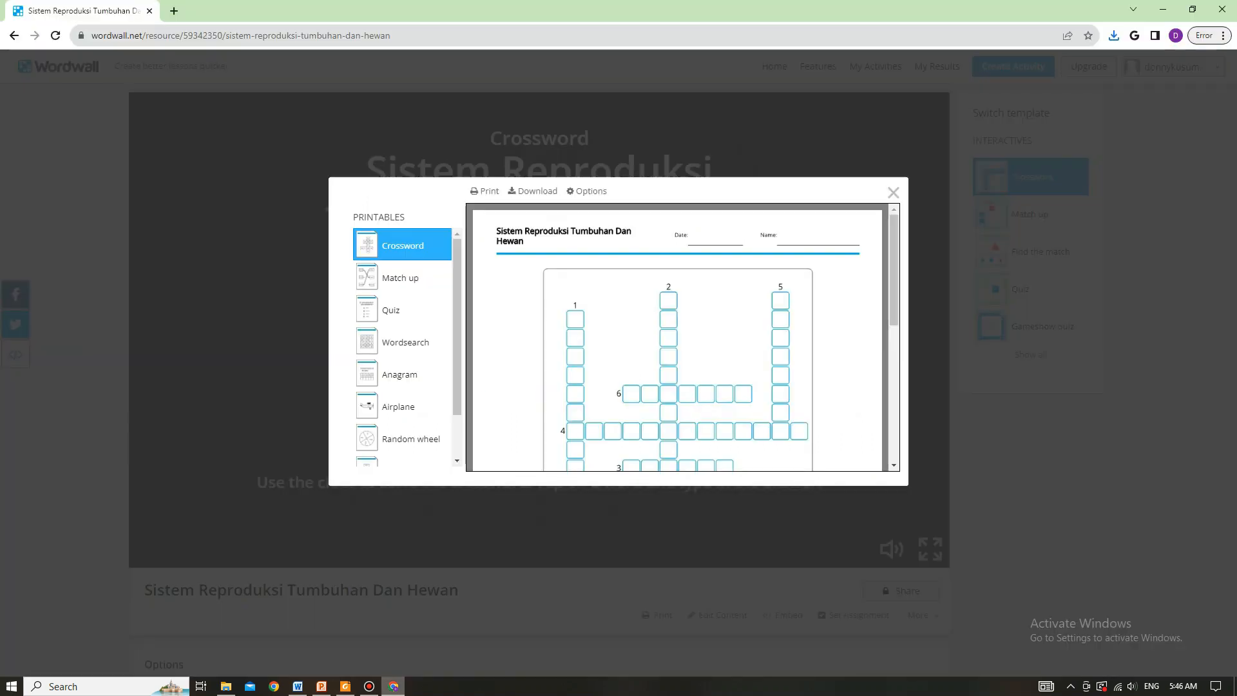
key("Escape")
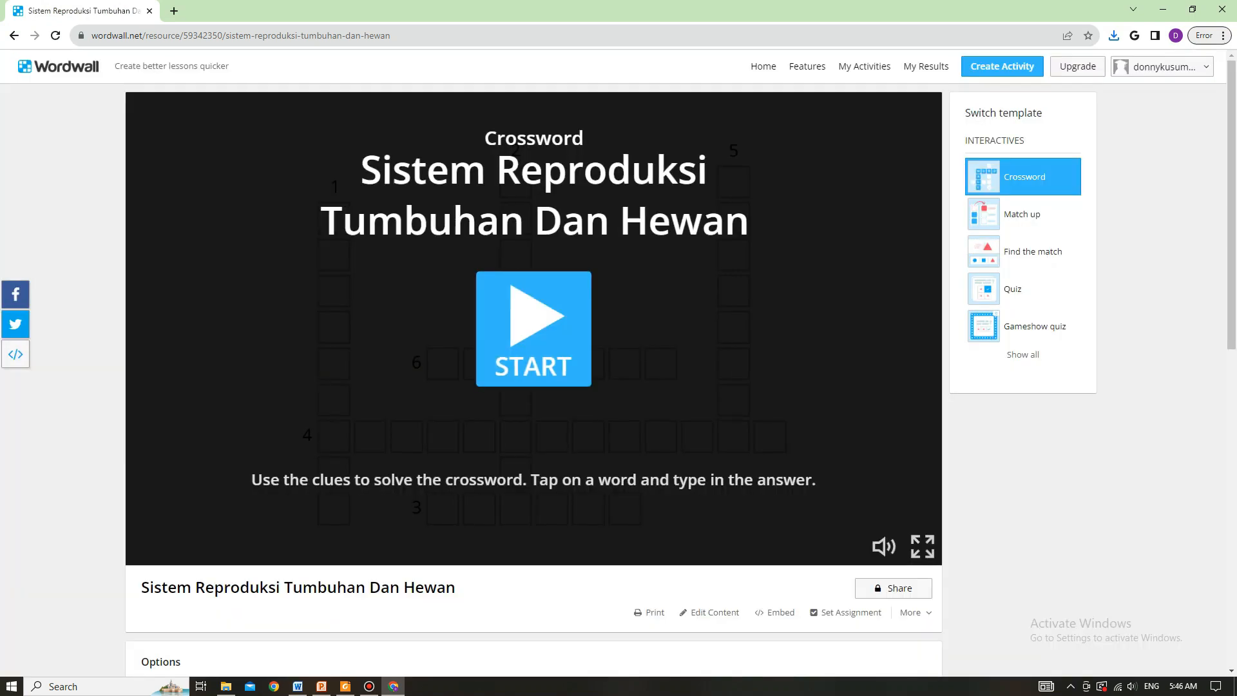
scroll(533, 361, "down", 3)
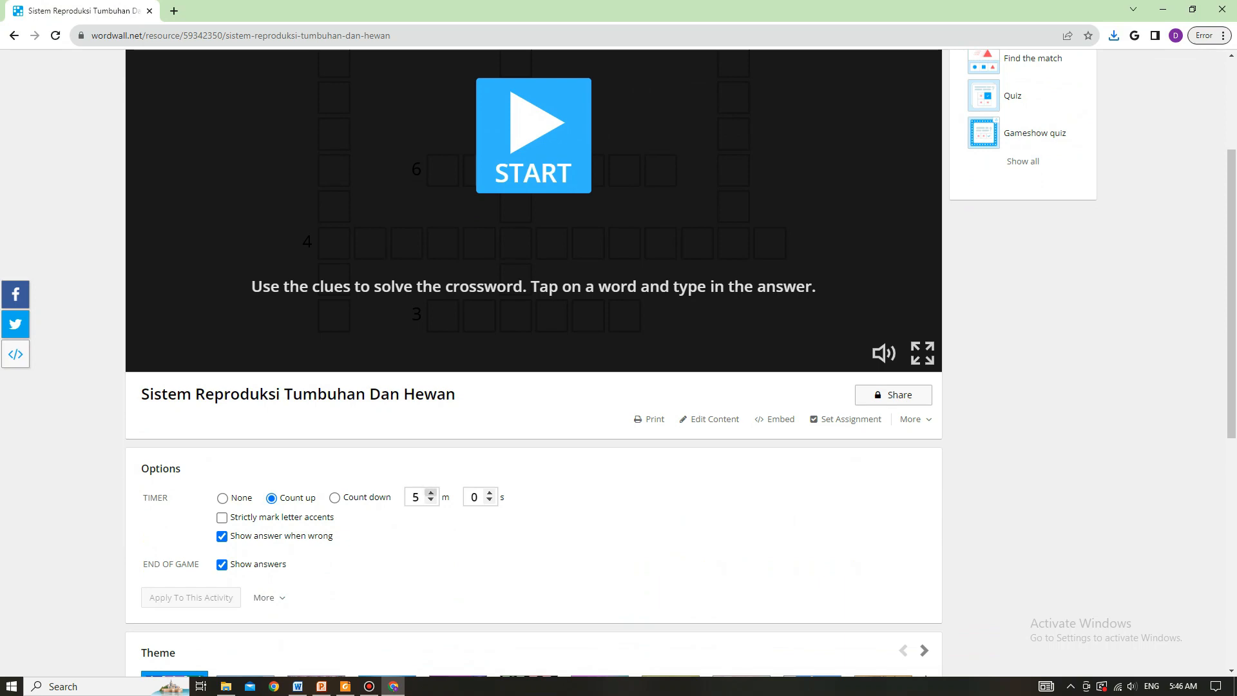
scroll(431, 499, "down", 1)
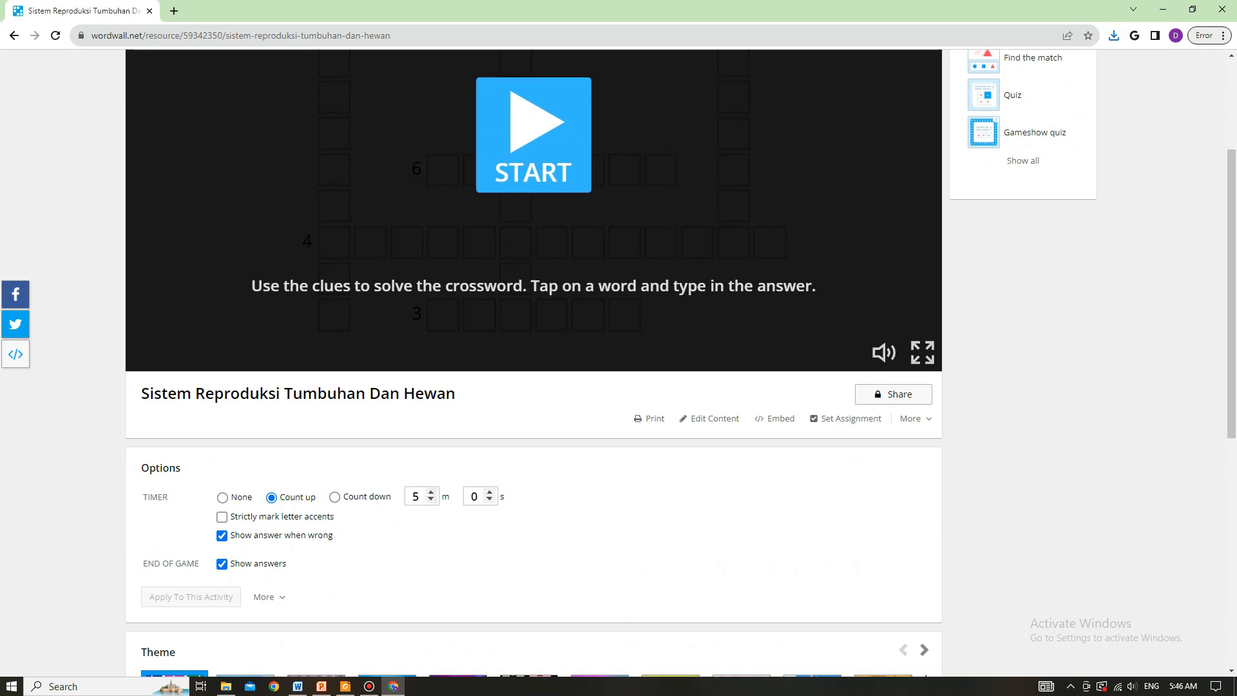
scroll(431, 499, "down", 6)
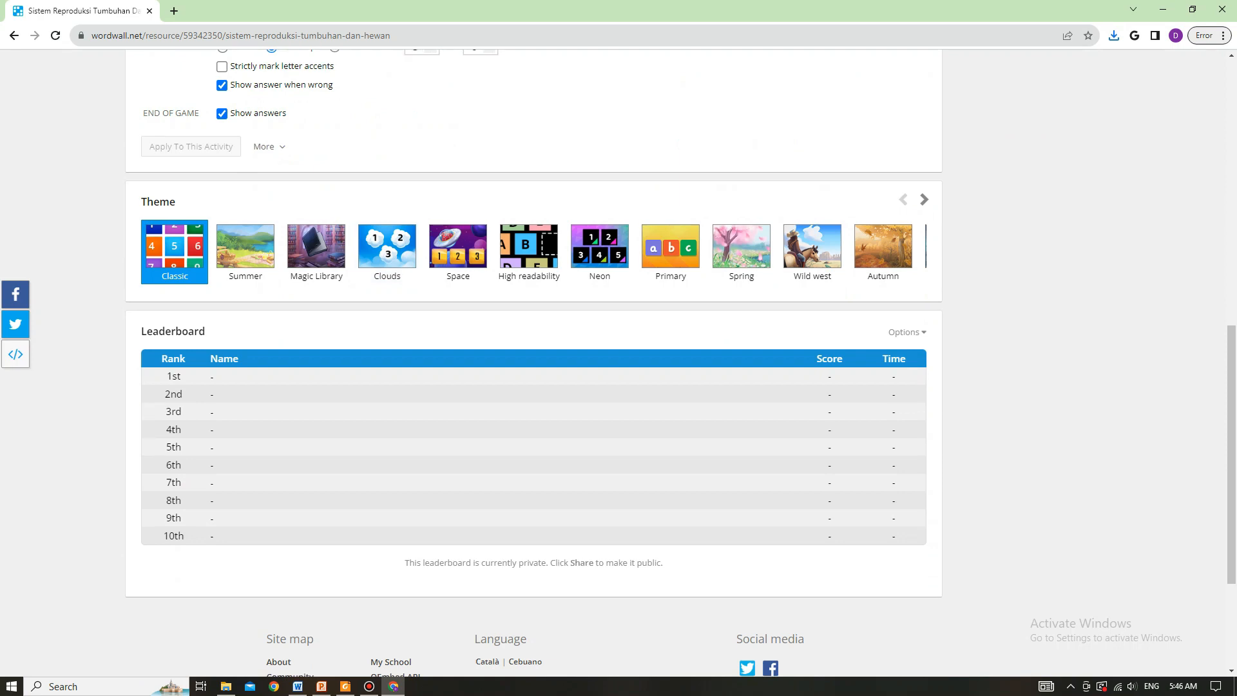
scroll(533, 360, "up", 5)
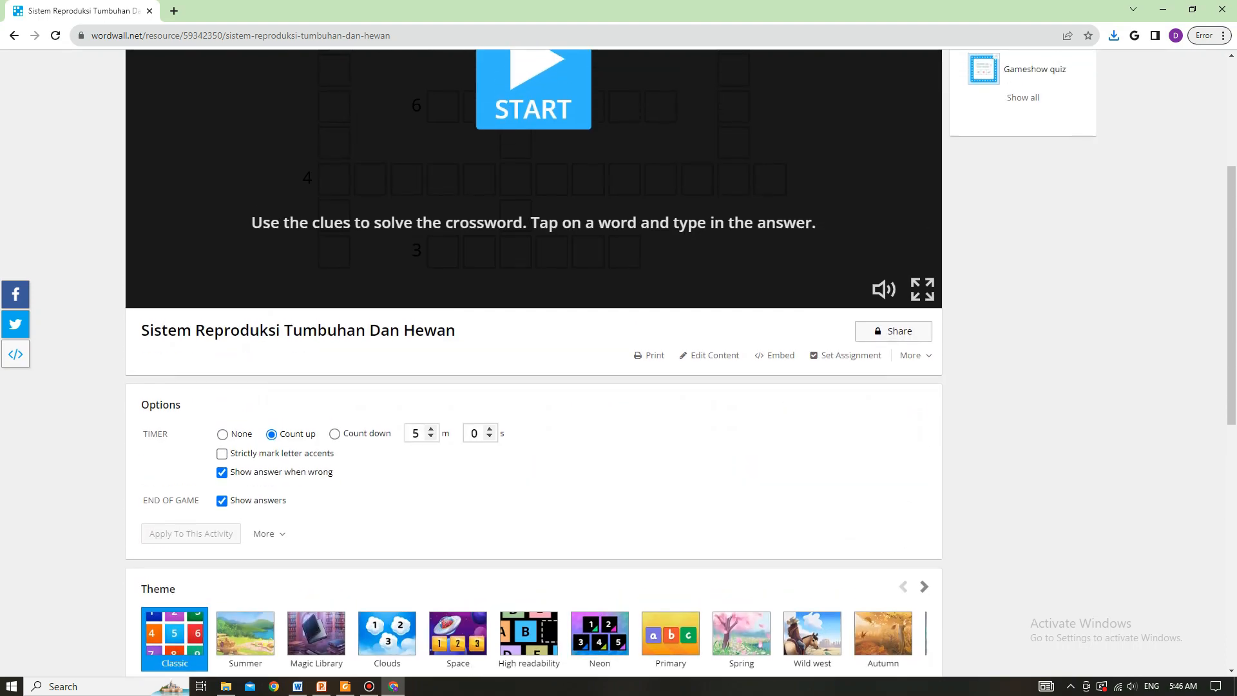
Step: Start the Sistem Reproduksi Tumbuhan Dan Hewan crossword and view its playable grid
scroll(533, 361, "up", 3)
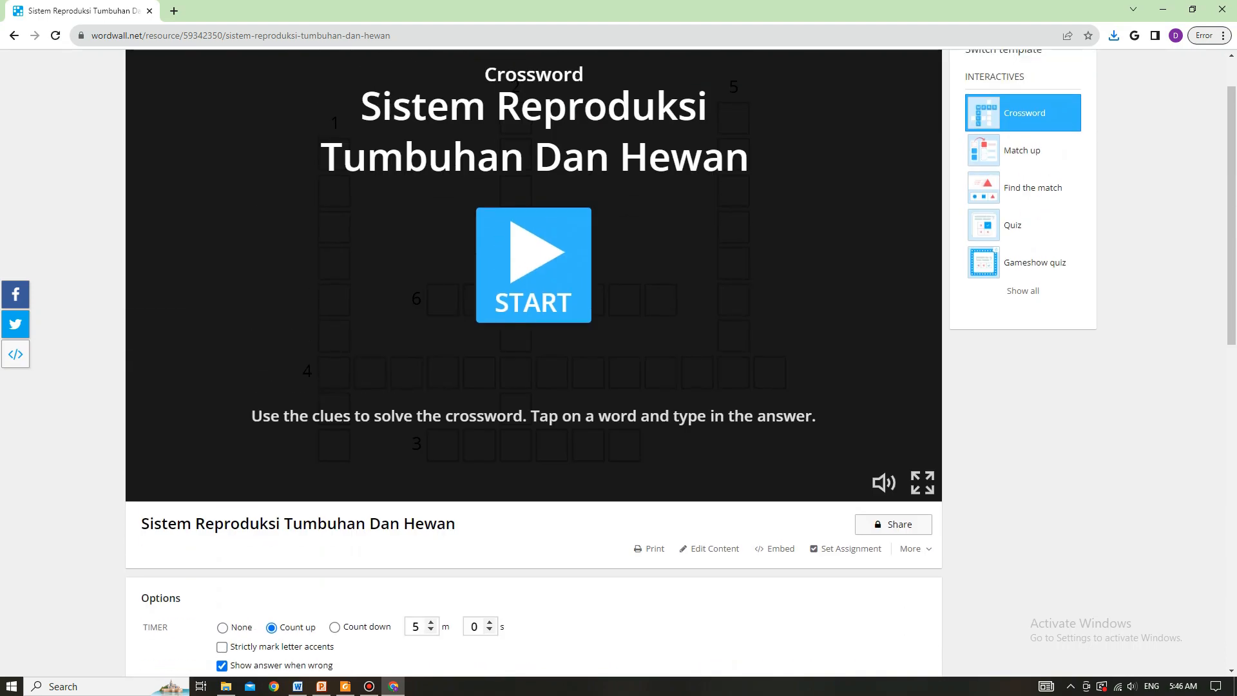
scroll(533, 361, "up", 1)
left_click(534, 329)
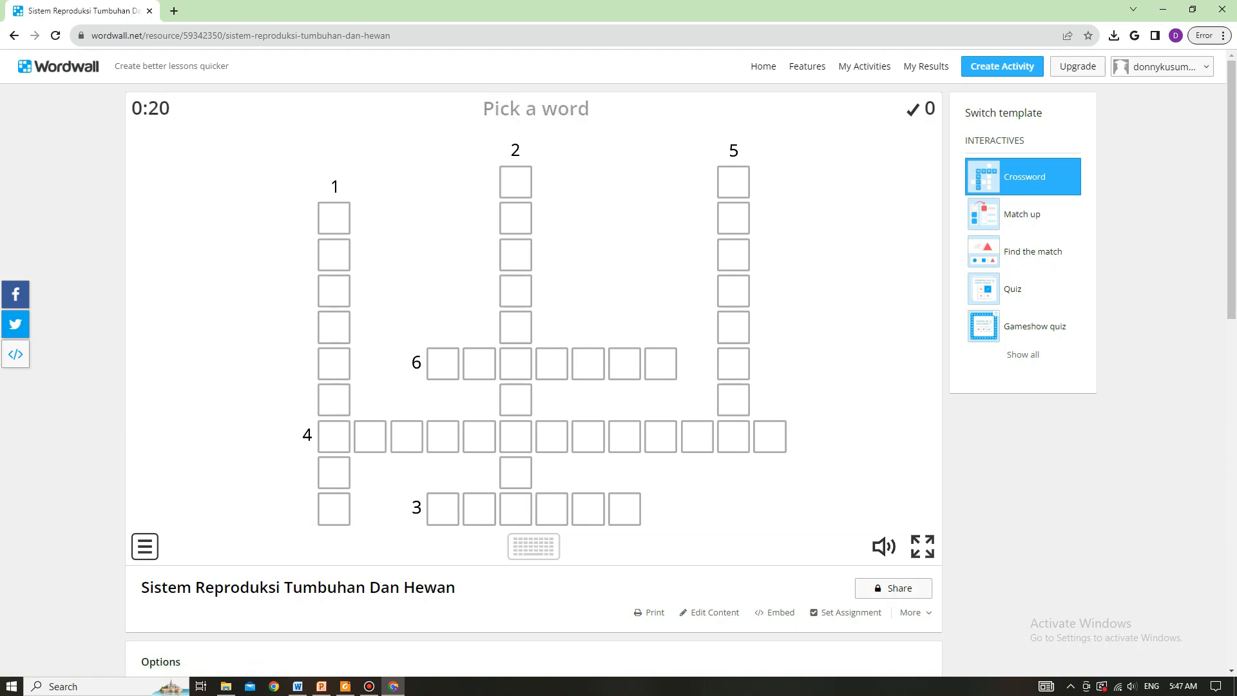
Step: Publish the crossword under its existing title without age, subject or topic tags, and copy its share link
left_click(894, 588)
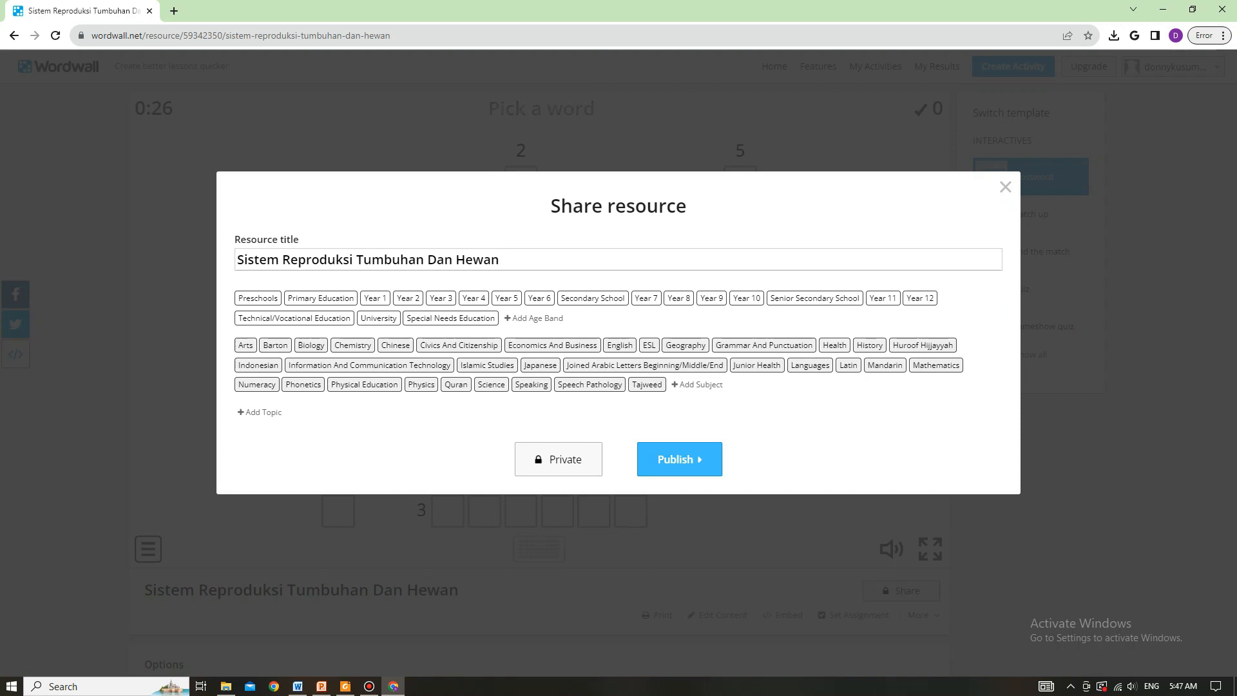
left_click(680, 460)
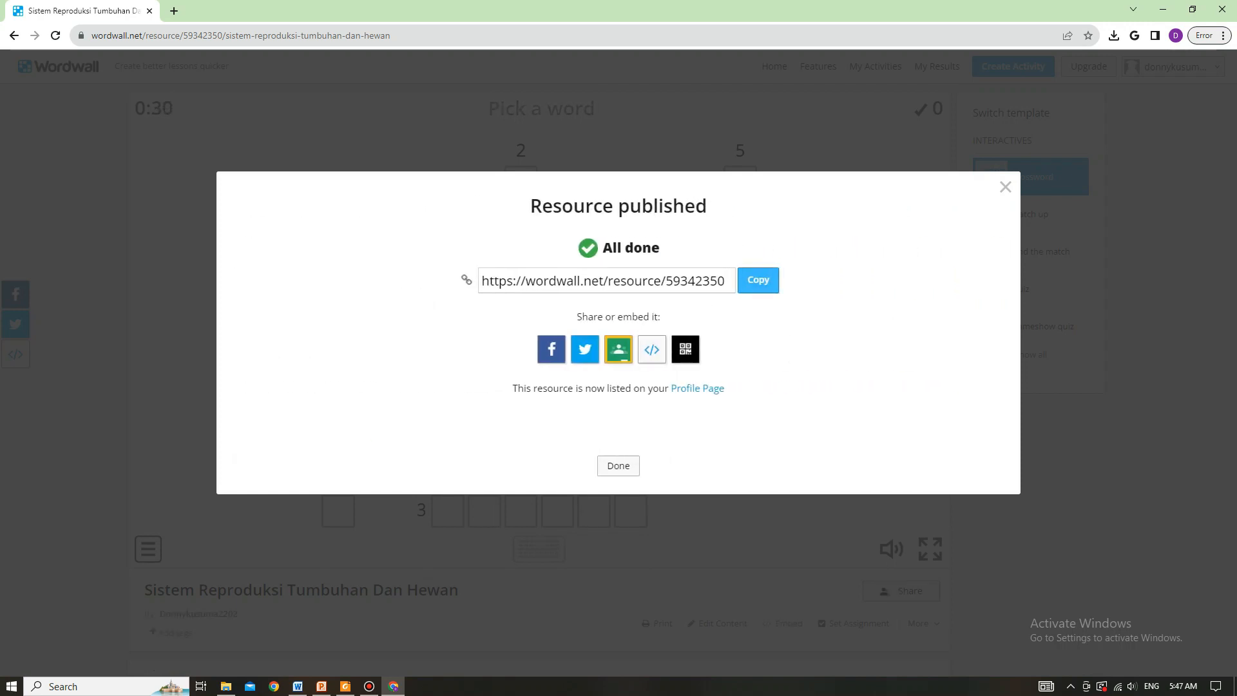
left_click(759, 280)
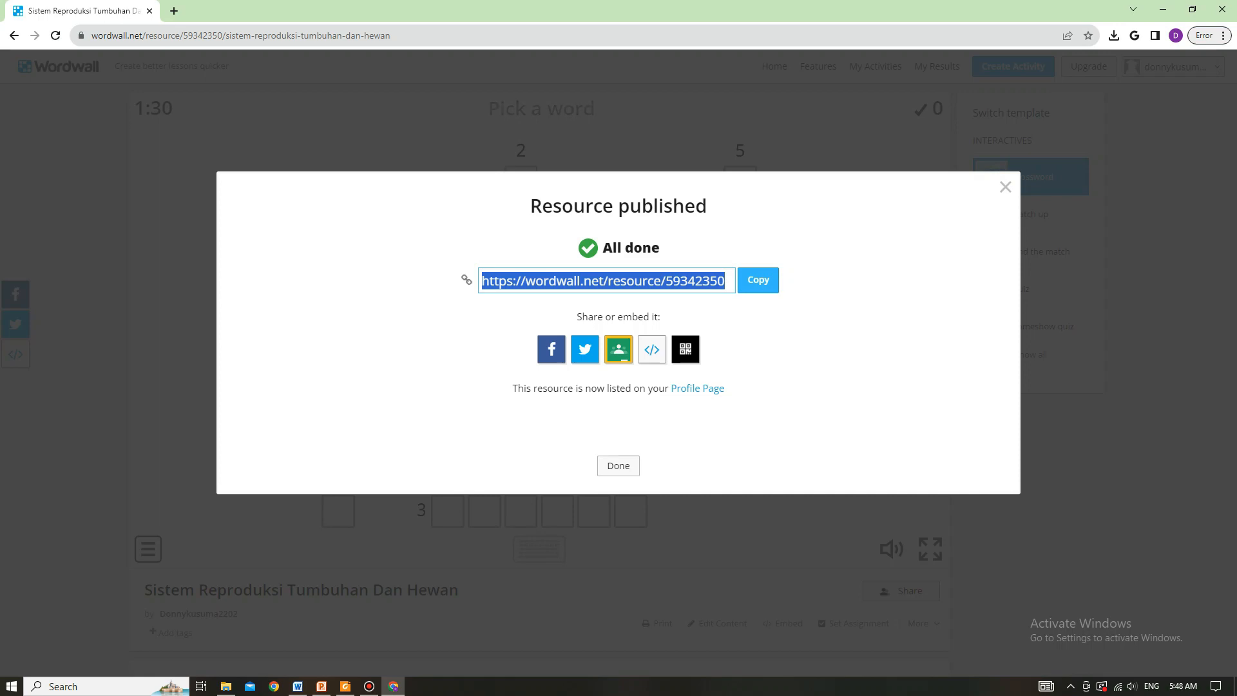
left_click(369, 686)
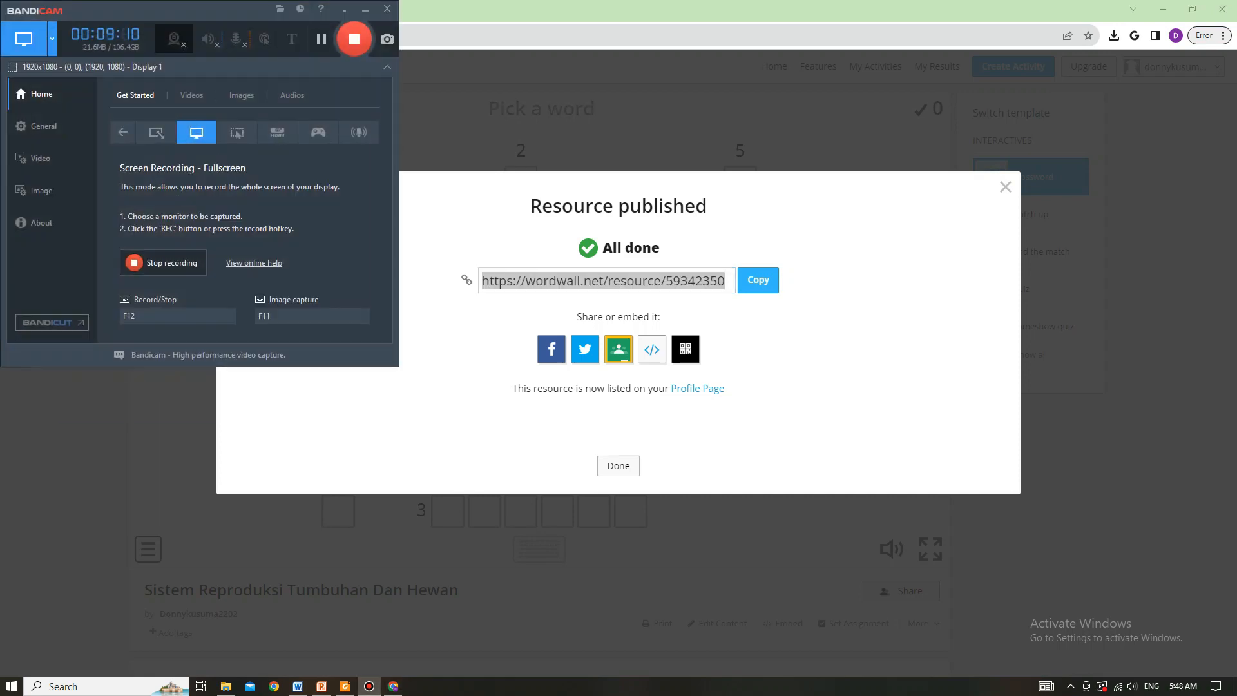